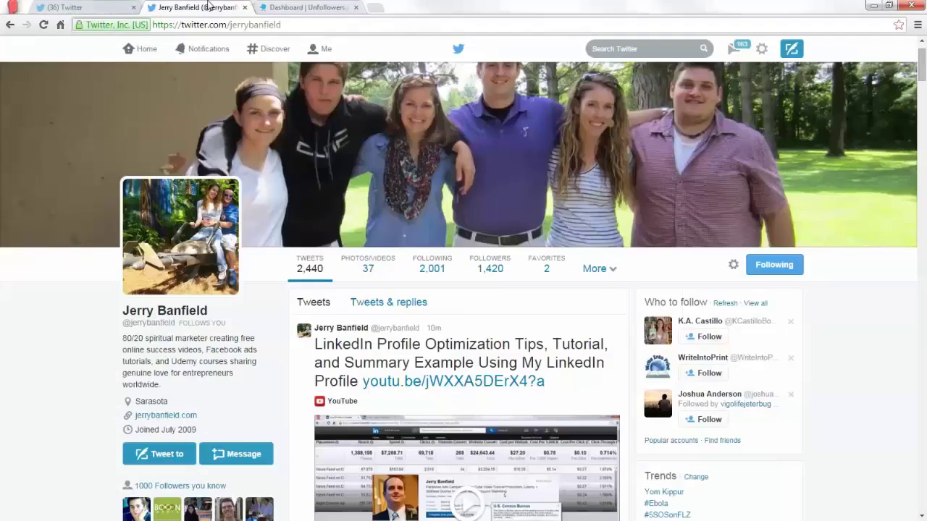
Switch back to the second account's home timeline (3,935 following, 4,354 followers).
key("ctrl+shift+Tab")
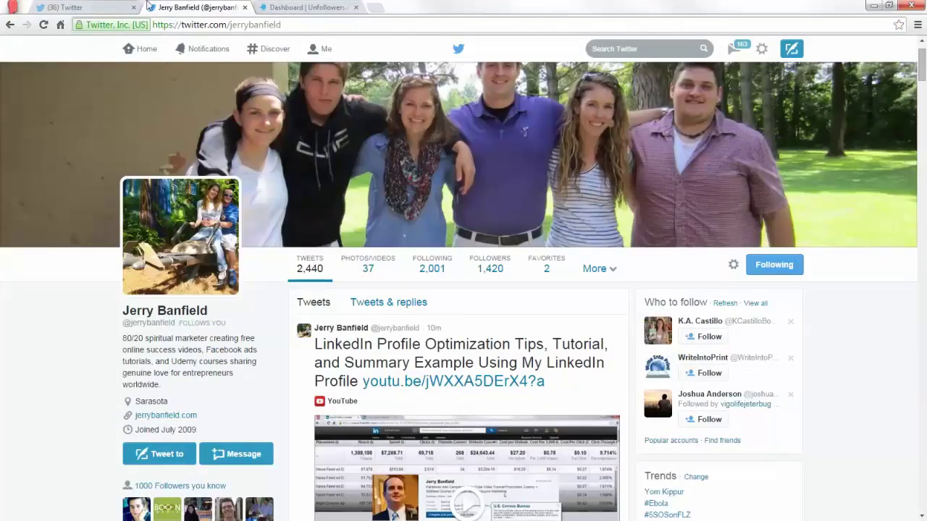
key("ctrl+shift+Tab")
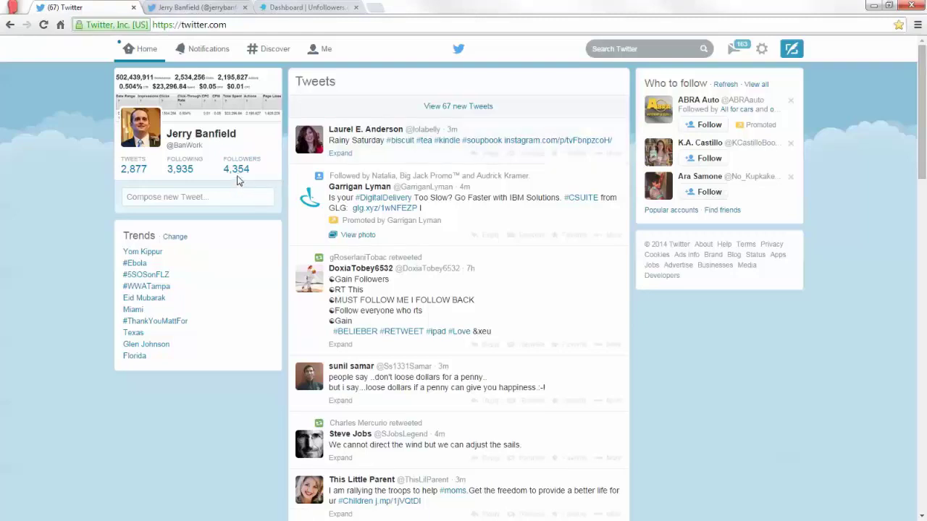
Review the first account's profile stats (2,001 following, 1,420 followers), then switch to the Unfollowers dashboard.
key("ctrl+Tab")
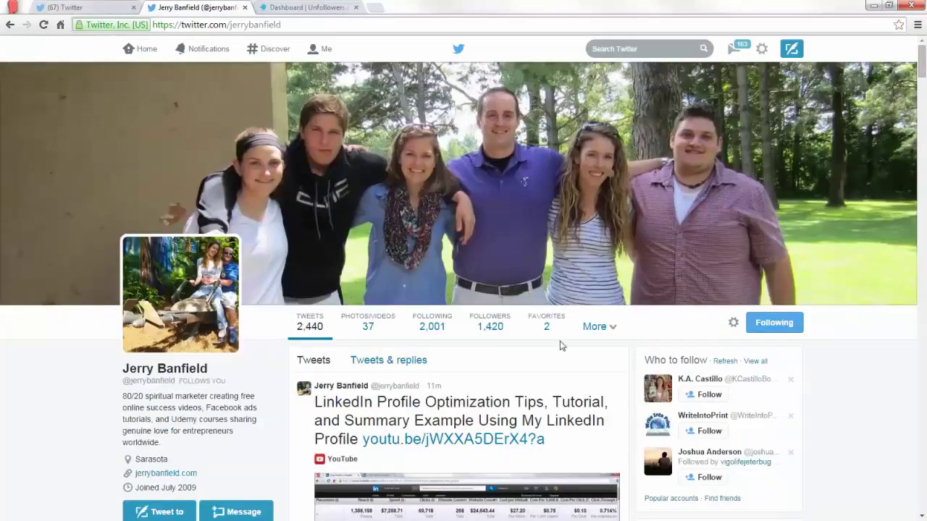
scroll(500, 290, "down", 1)
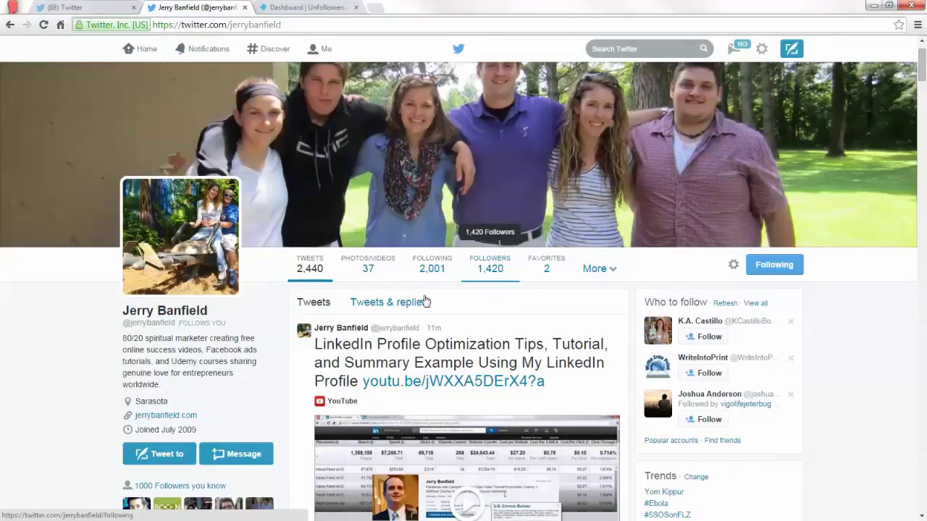
scroll(449, 289, "down", 2)
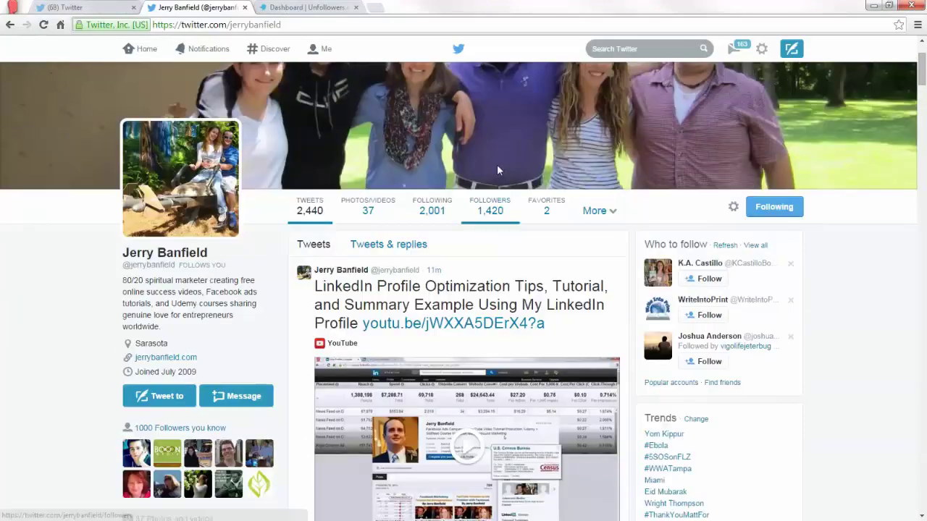
scroll(500, 172, "up", 1)
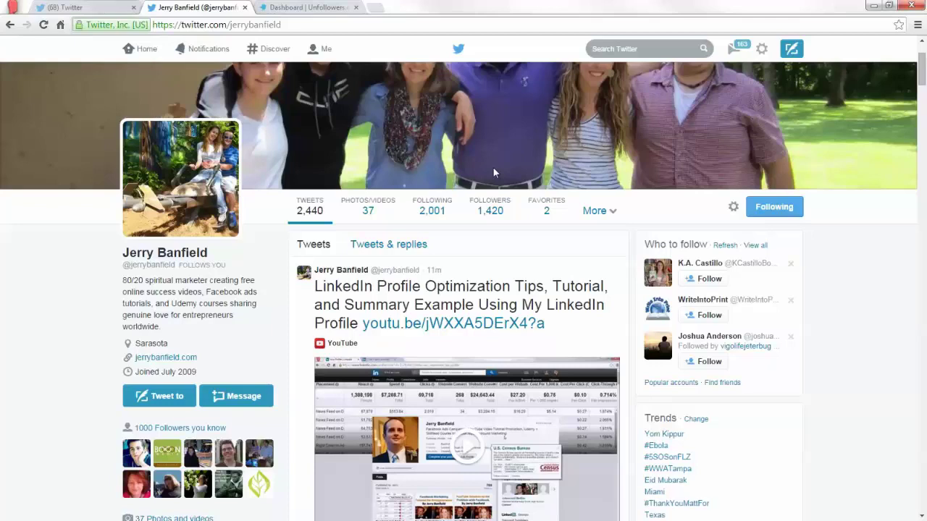
left_click(284, 7)
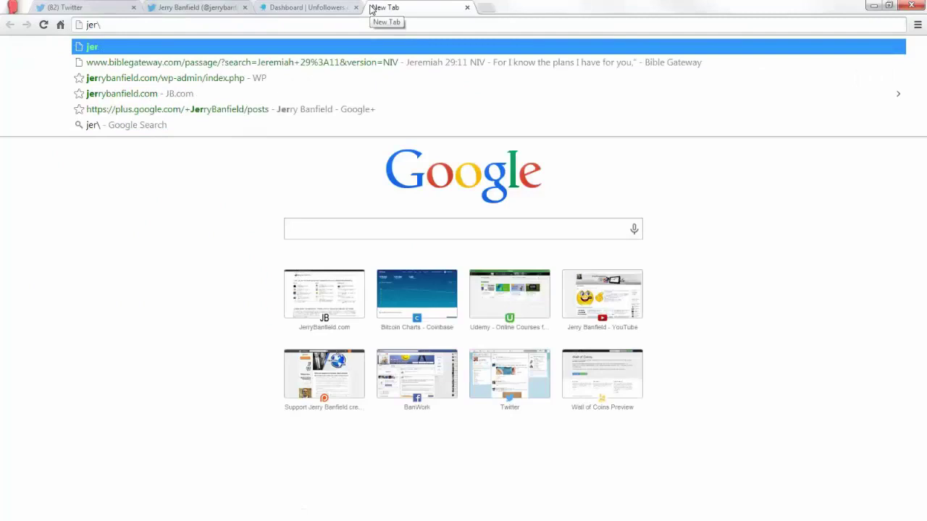
left_click(247, 62)
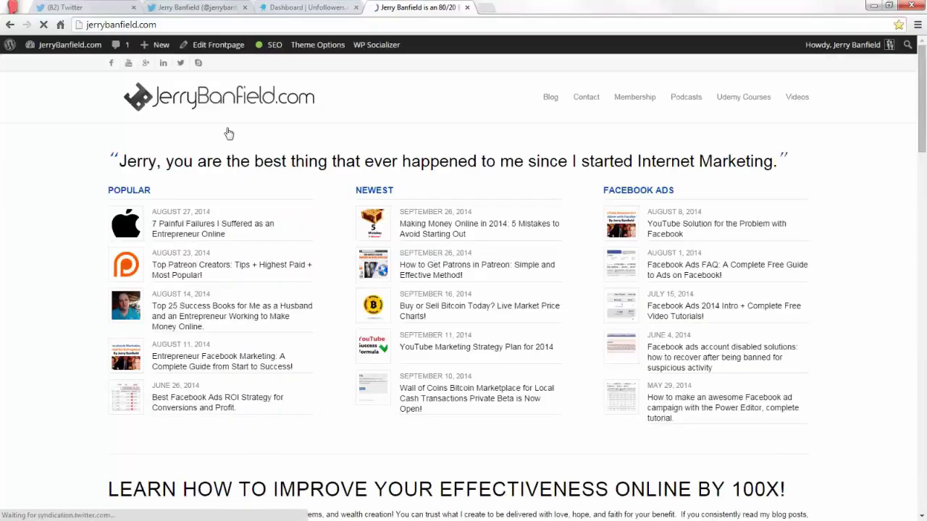
scroll(431, 319, "down", 1)
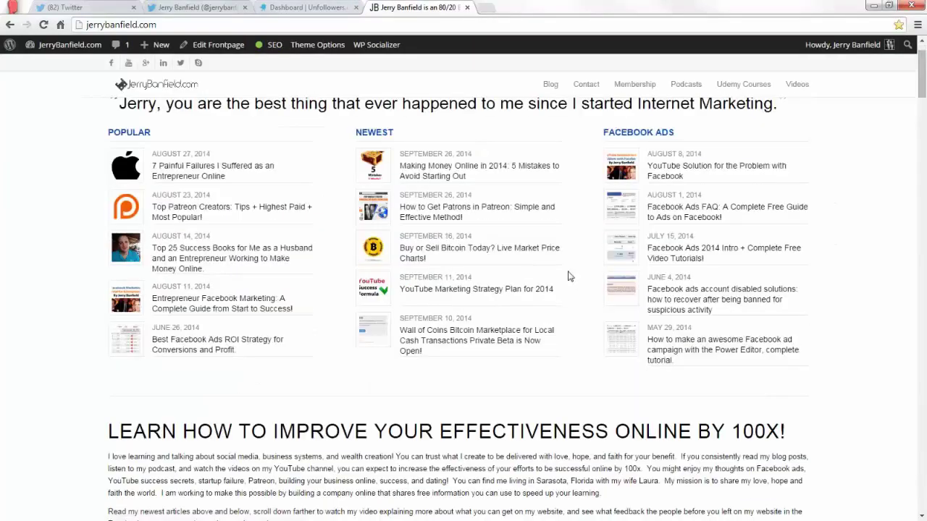
scroll(537, 350, "up", 1)
scroll(580, 362, "down", 1)
scroll(614, 372, "up", 1)
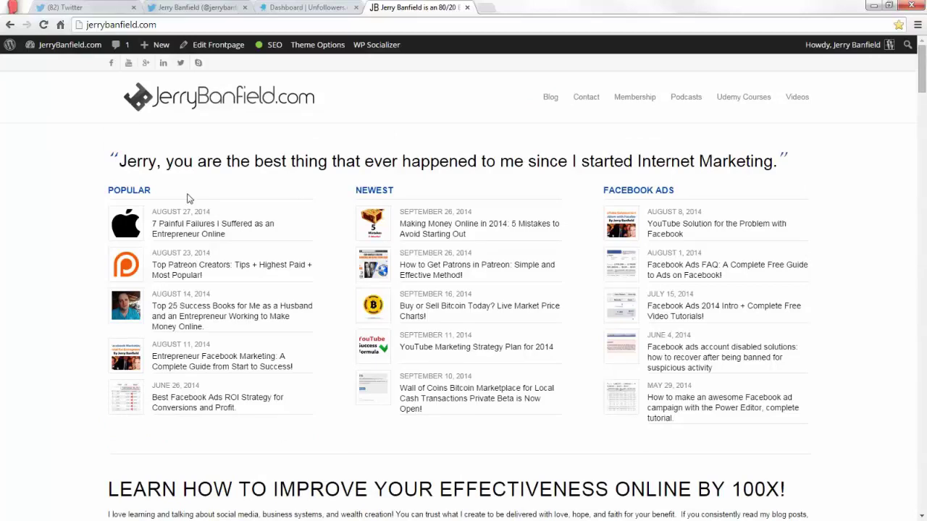
scroll(822, 268, "down", 6)
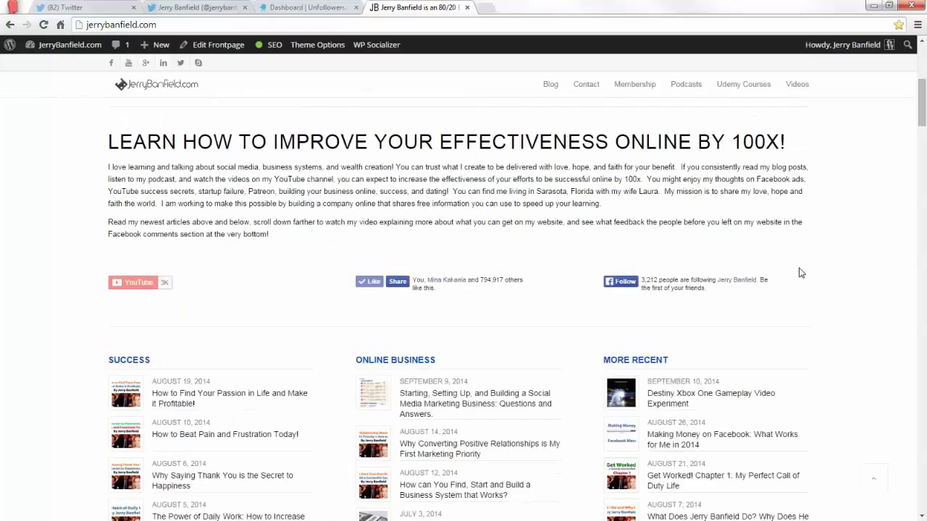
scroll(802, 275, "down", 3)
scroll(880, 201, "up", 5)
scroll(165, 307, "down", 2)
scroll(790, 302, "down", 4)
left_click(468, 7)
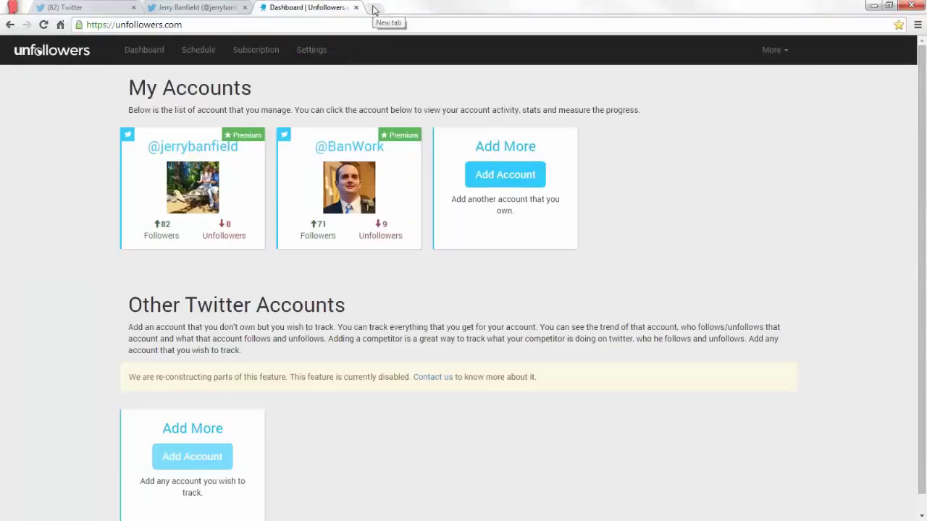
Search Google for 'kim garst' in a new tab.
left_click(374, 9)
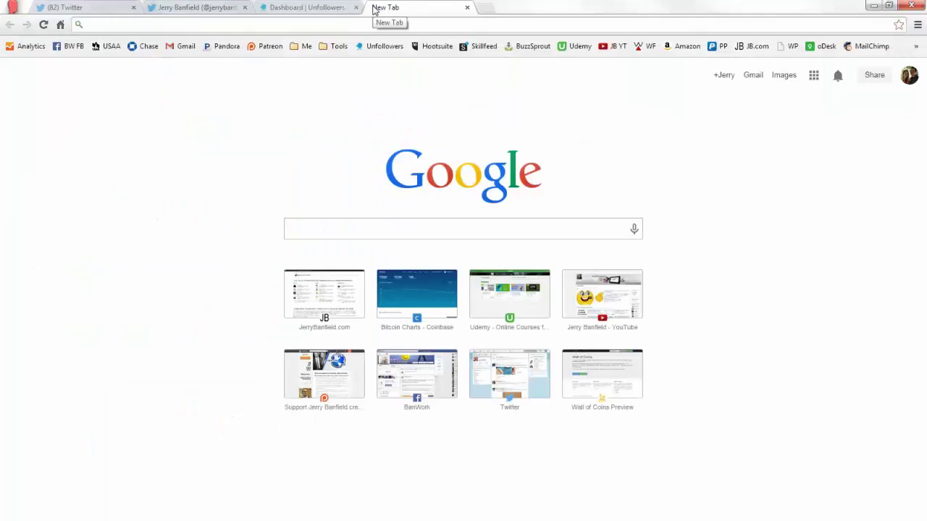
type("kim garst")
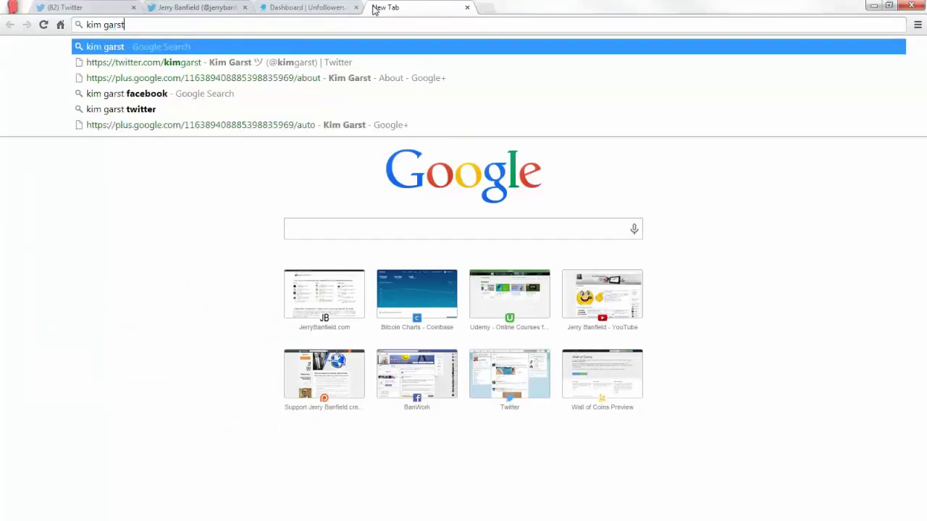
key("Return")
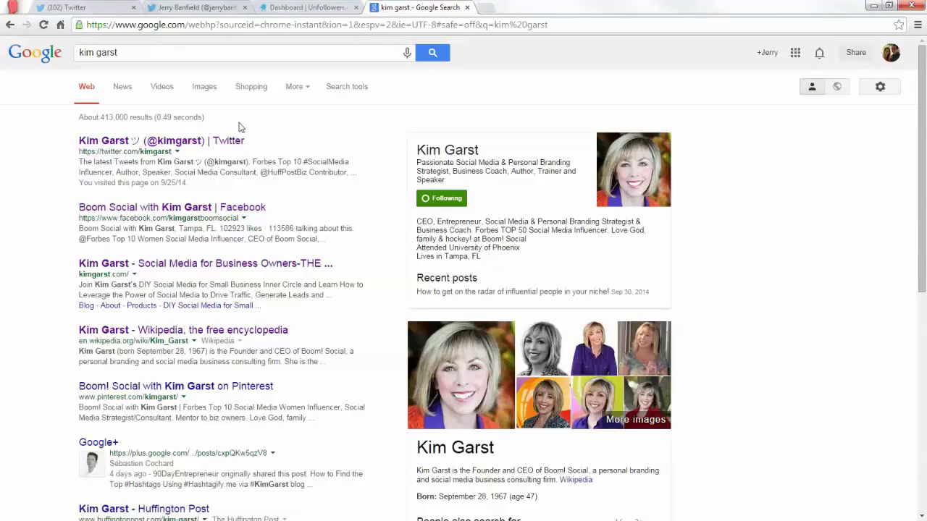
Open Kim Garst's Twitter profile (290K followers) and view her followers list.
left_click(199, 142)
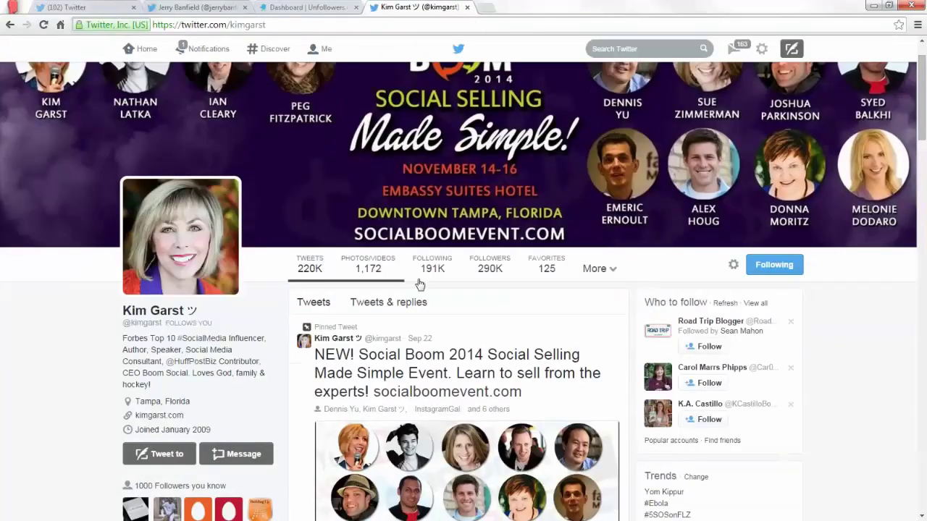
scroll(487, 297, "down", 3)
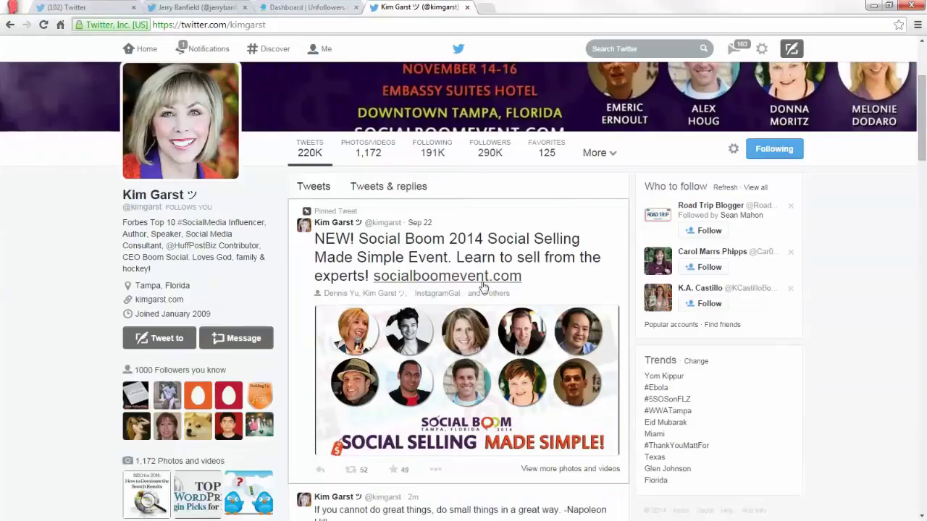
left_click(499, 160)
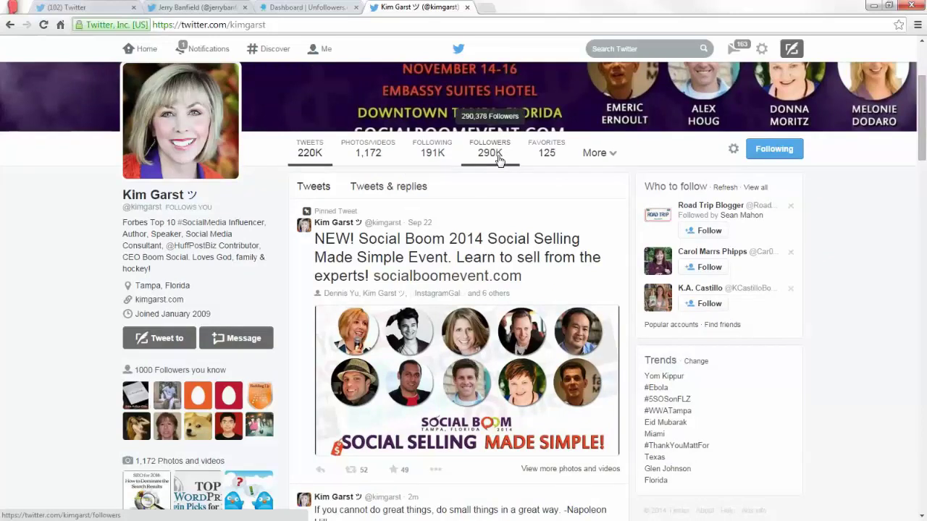
scroll(498, 161, "down", 3)
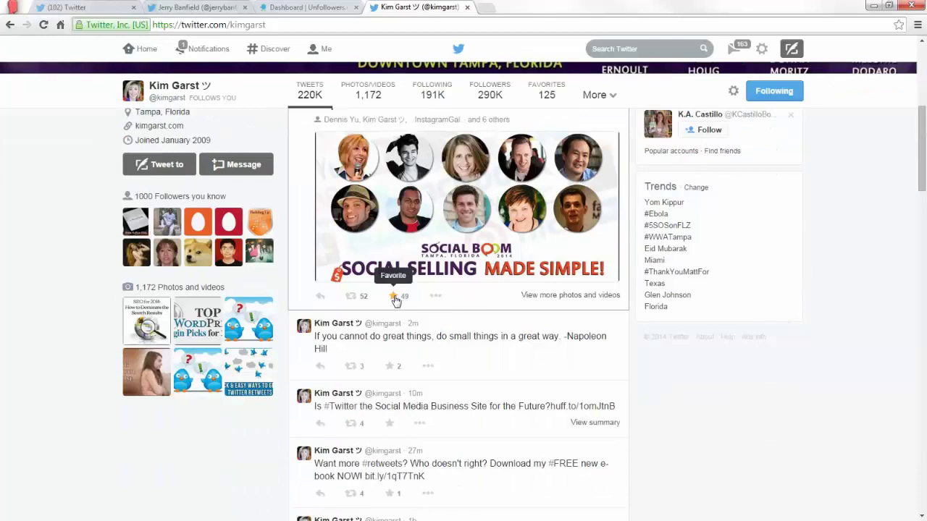
scroll(395, 311, "down", 1)
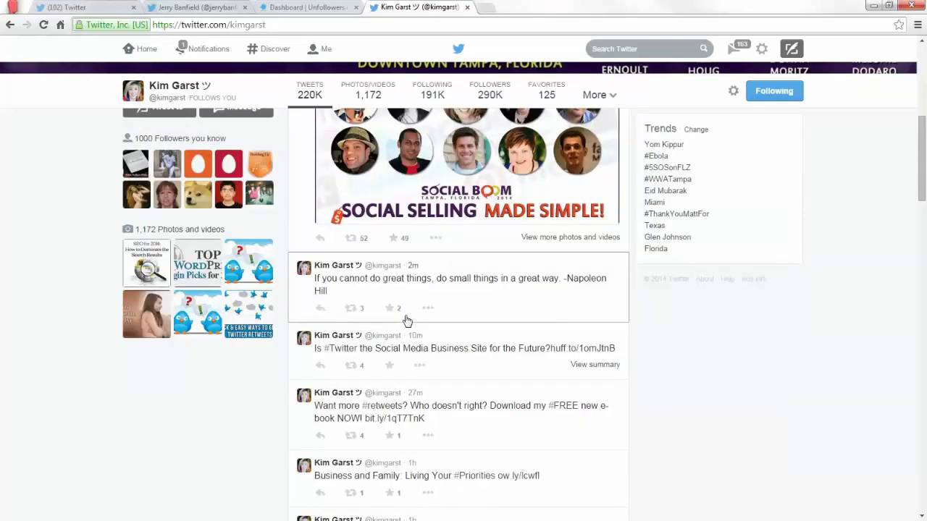
Compare with the first account's profile, then browse Kim Garst's recent tweets.
left_click(218, 7)
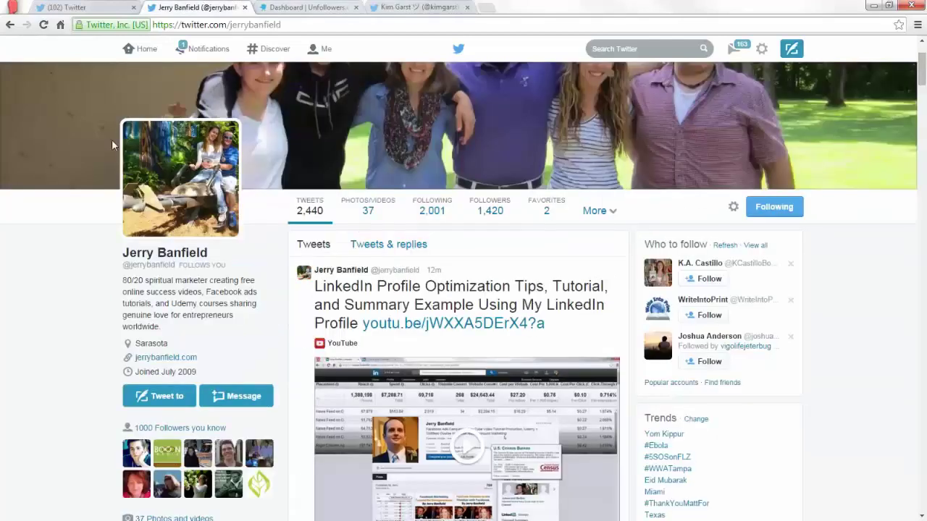
left_click(375, 7)
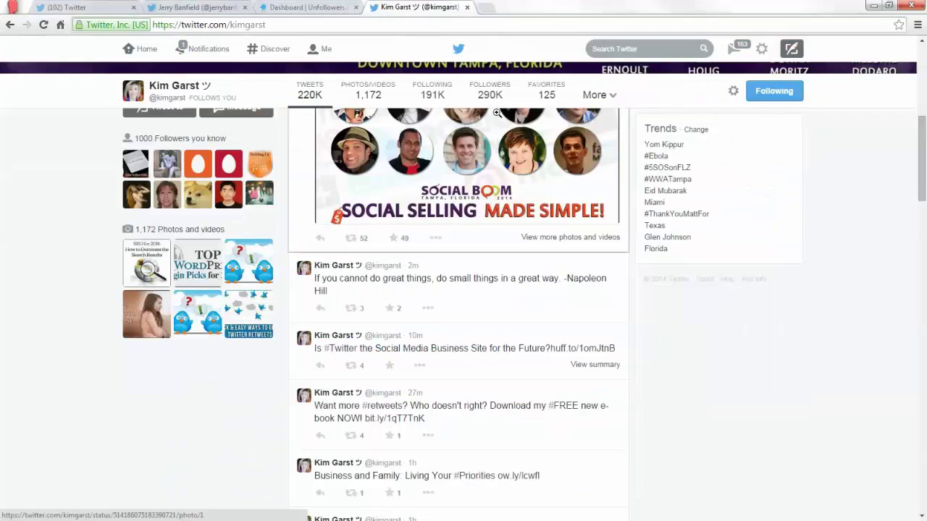
scroll(434, 315, "down", 2)
scroll(439, 325, "up", 2)
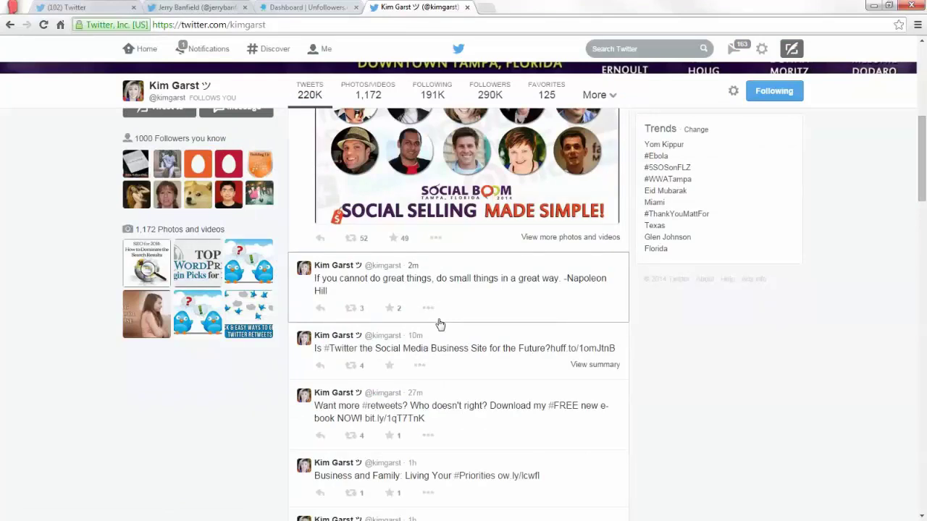
scroll(440, 324, "down", 5)
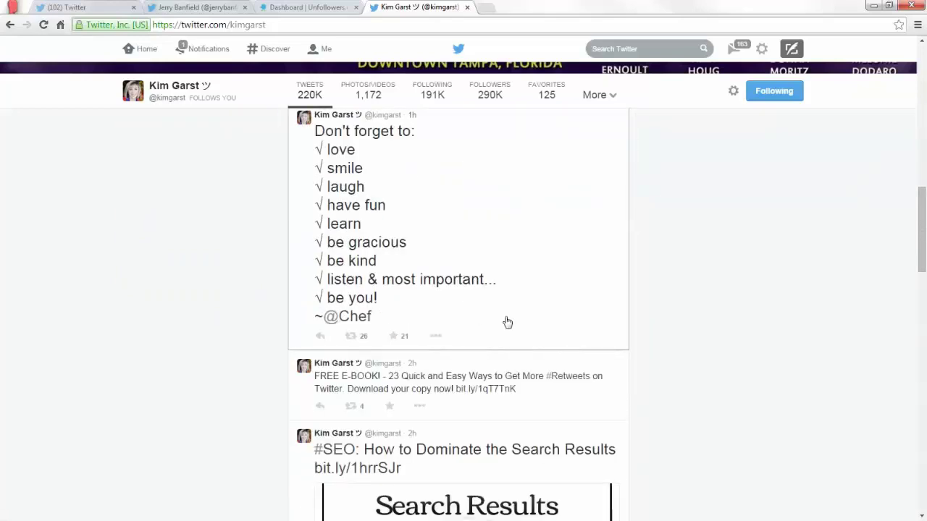
scroll(507, 322, "down", 9)
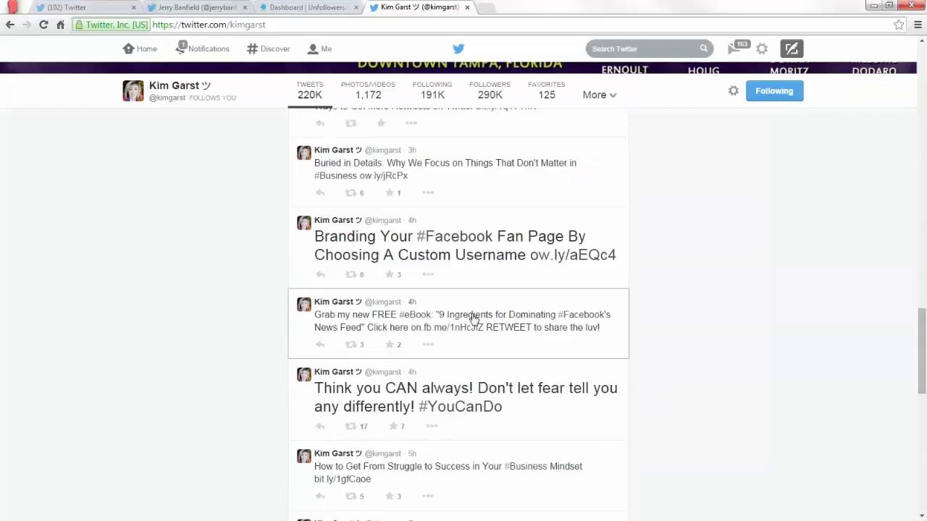
scroll(472, 318, "down", 2)
scroll(472, 317, "up", 9)
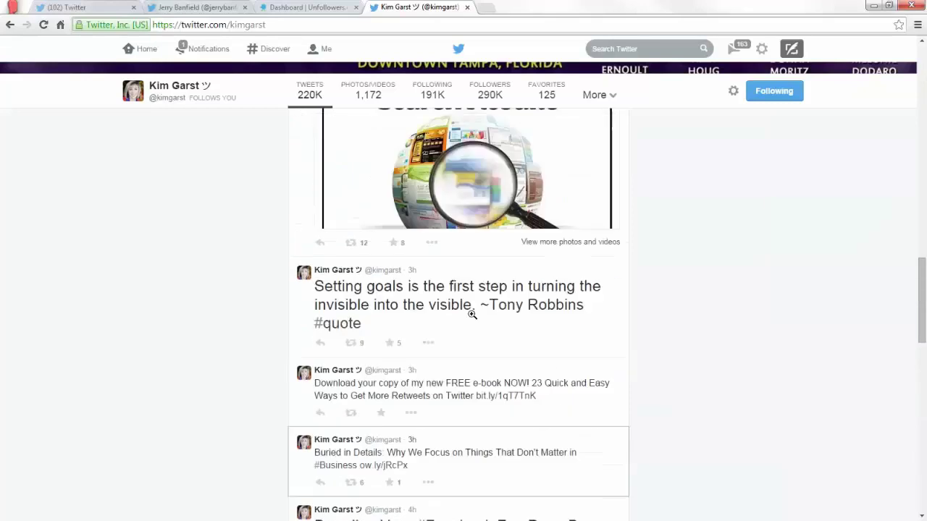
Open the BanWork account's own profile and scroll through its timeline.
left_click(80, 7)
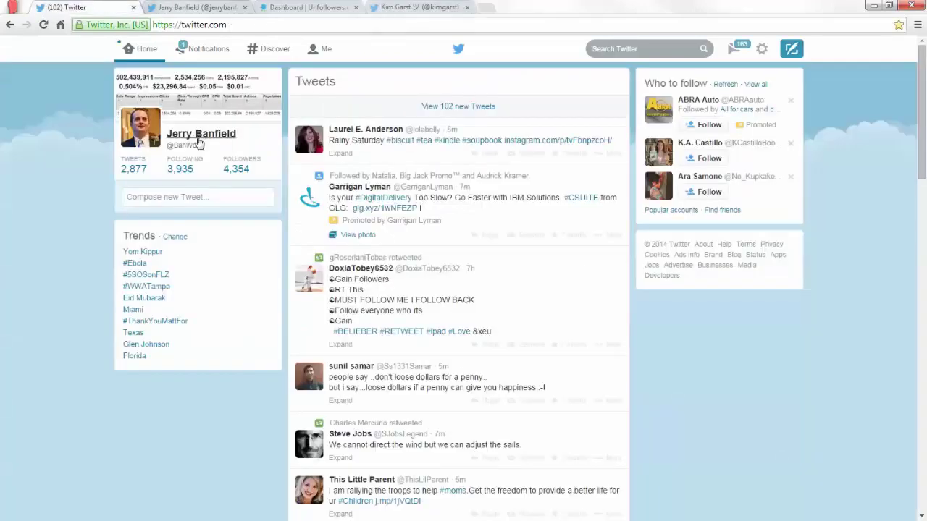
left_click(127, 170)
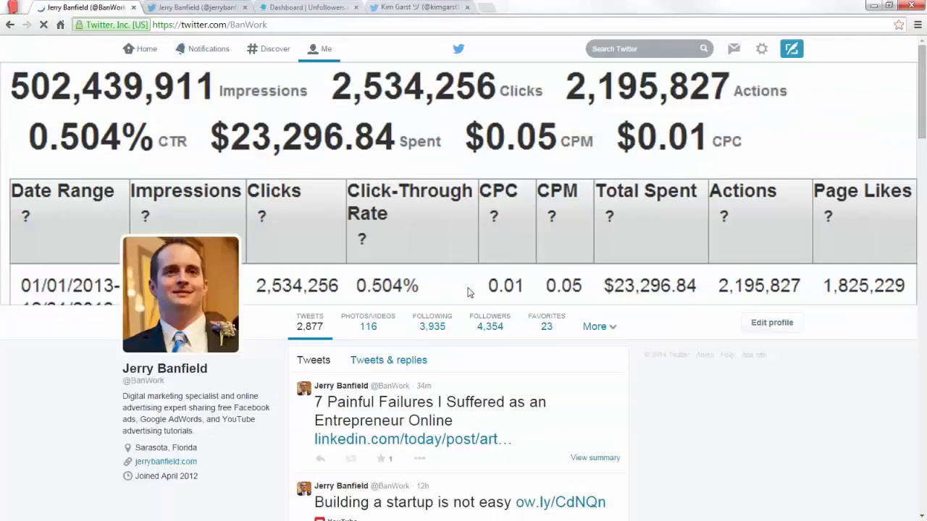
scroll(468, 292, "down", 5)
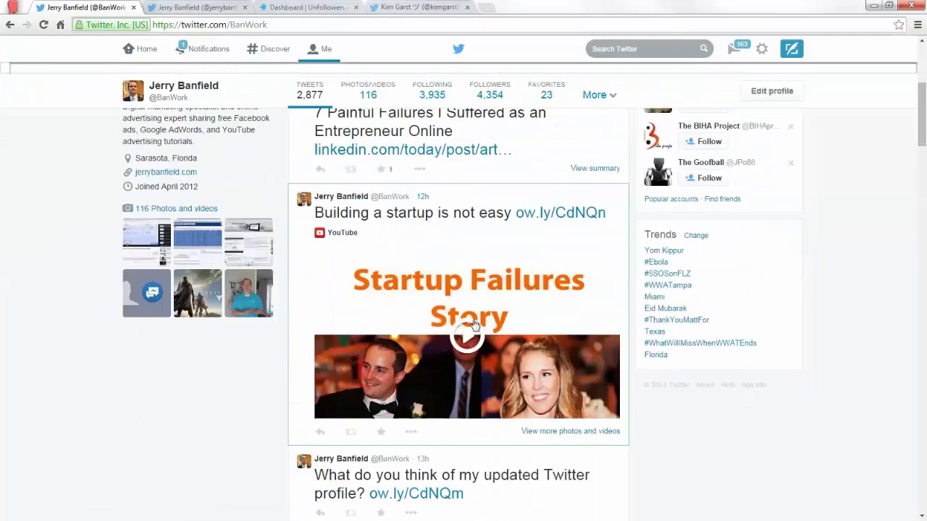
scroll(449, 315, "up", 2)
scroll(476, 333, "down", 1)
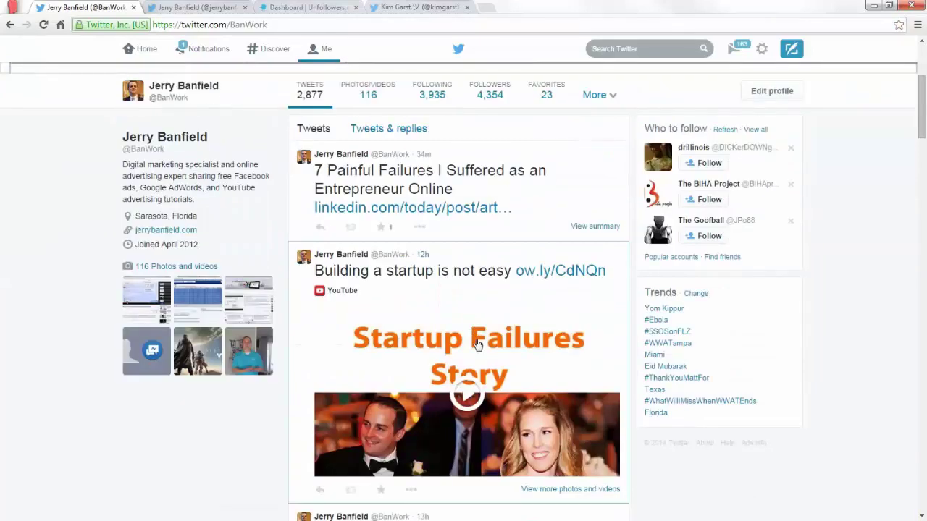
scroll(507, 346, "down", 1)
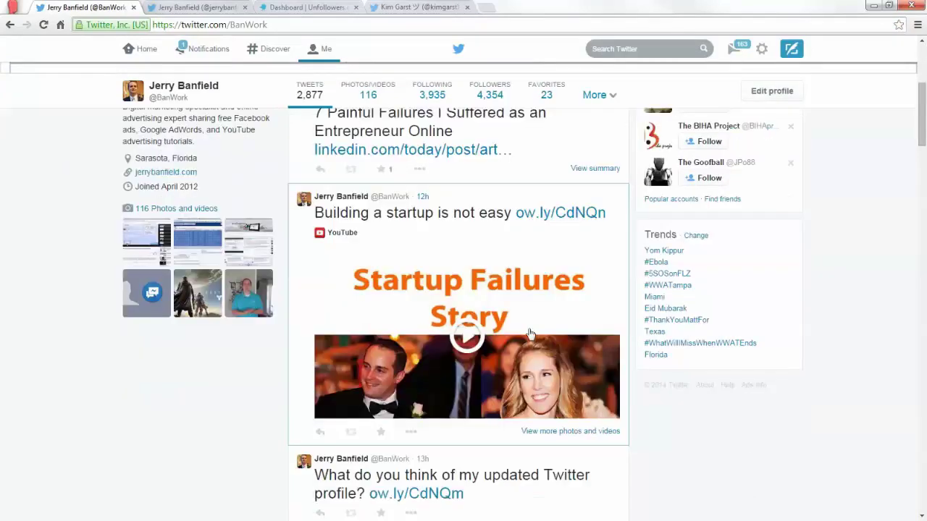
scroll(521, 341, "down", 3)
scroll(493, 370, "up", 3)
scroll(491, 373, "down", 2)
scroll(434, 261, "up", 1)
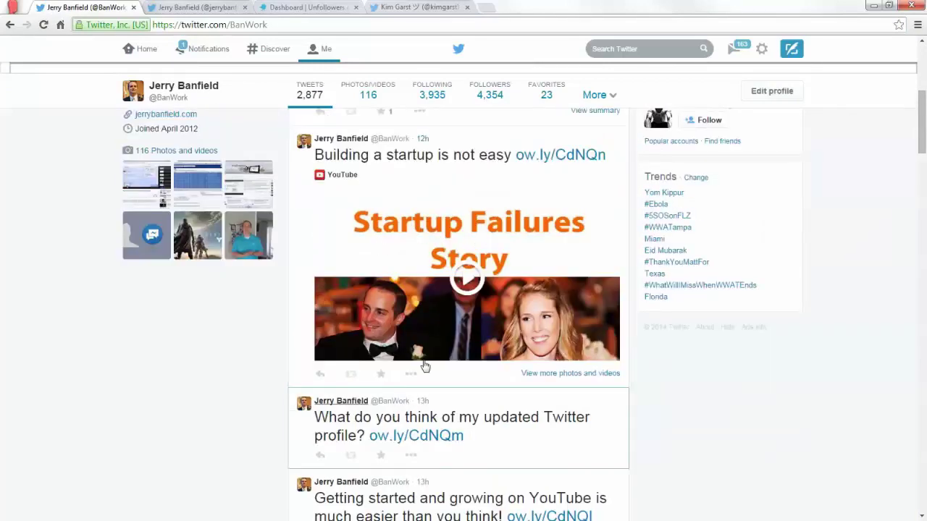
scroll(435, 347, "down", 8)
scroll(438, 284, "down", 7)
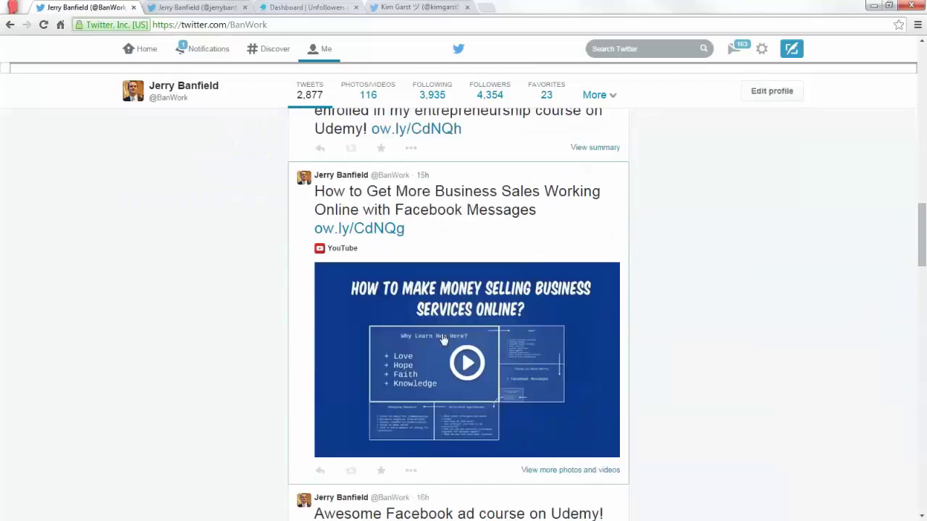
key("ctrl+shift+Tab")
scroll(435, 290, "down", 2)
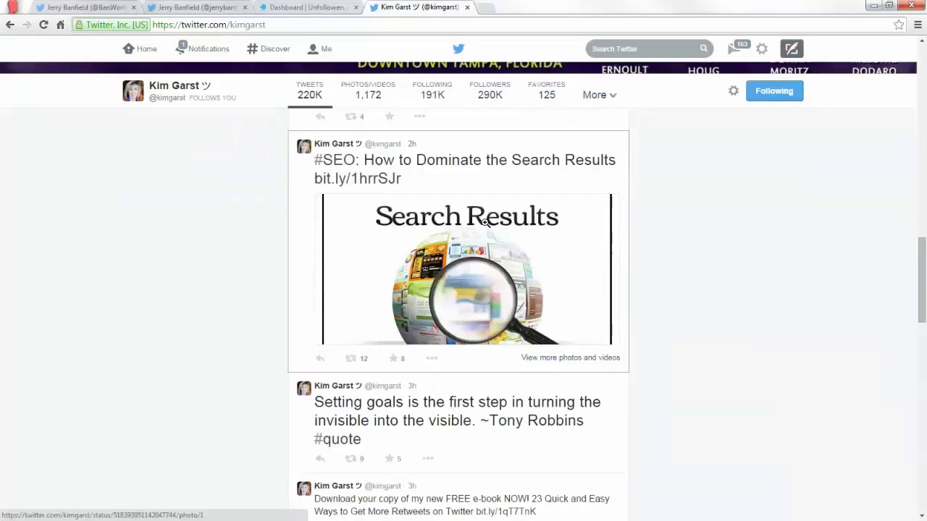
scroll(426, 269, "down", 3)
scroll(426, 269, "down", 15)
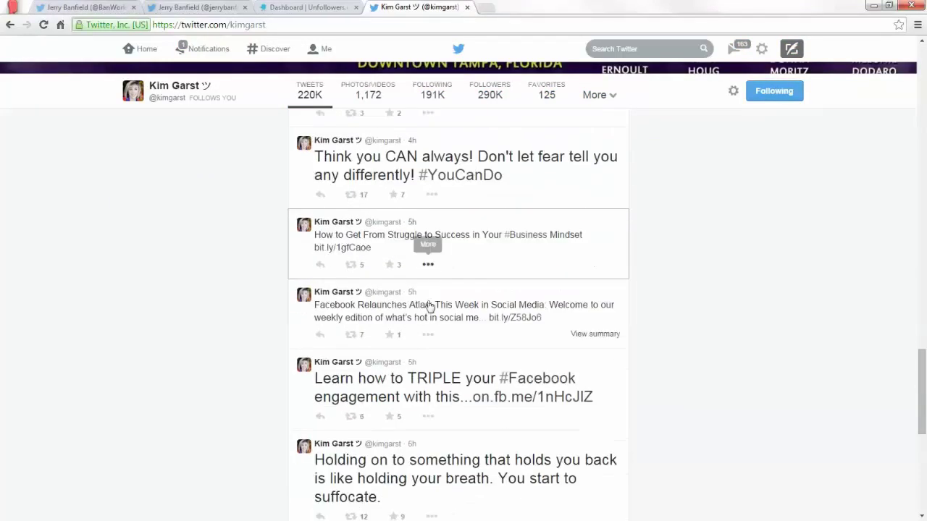
scroll(430, 313, "down", 5)
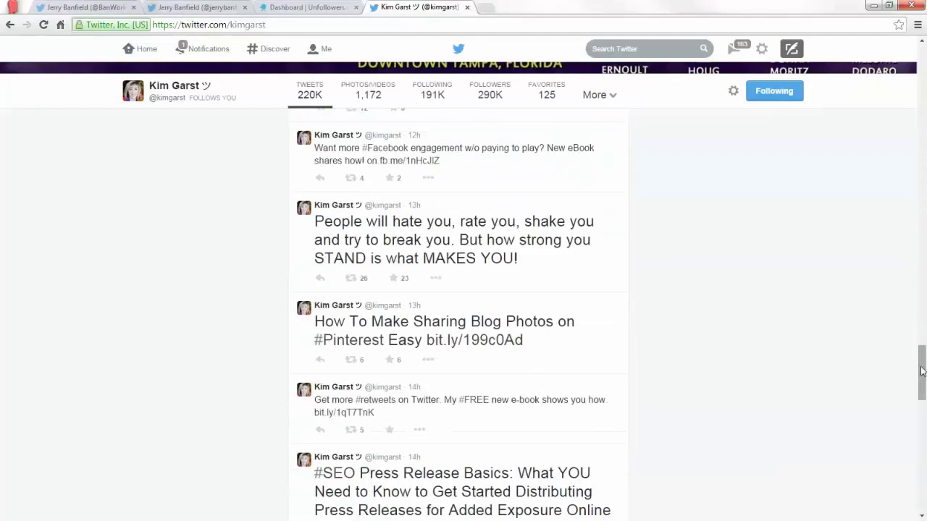
left_click_drag(922, 373, 924, 72)
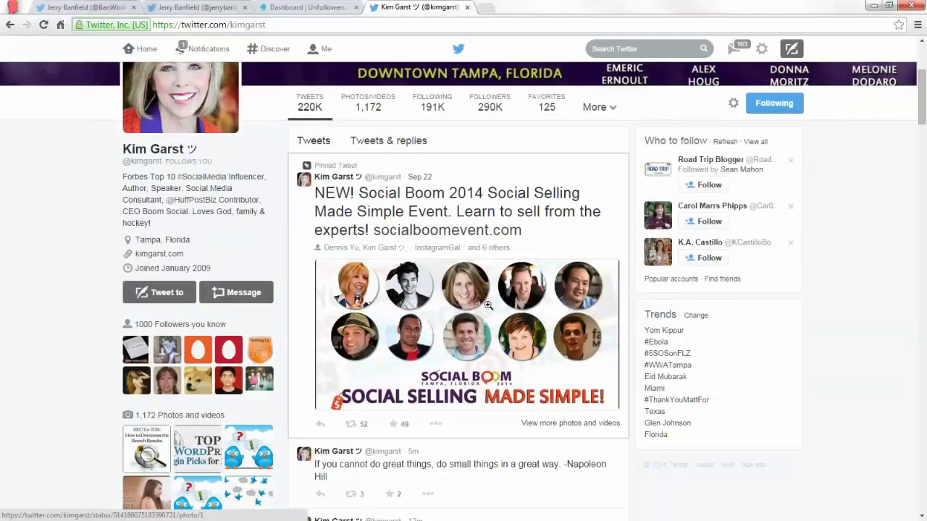
left_click(104, 7)
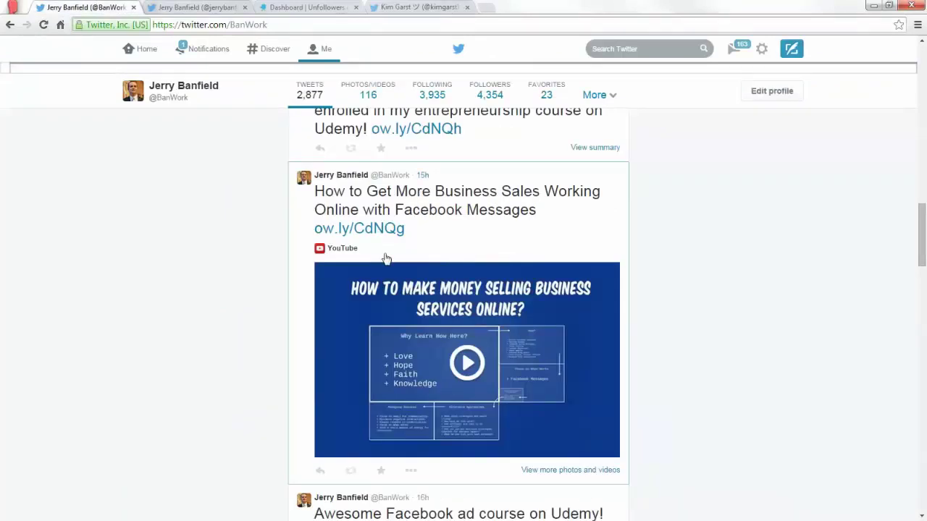
scroll(428, 213, "up", 10)
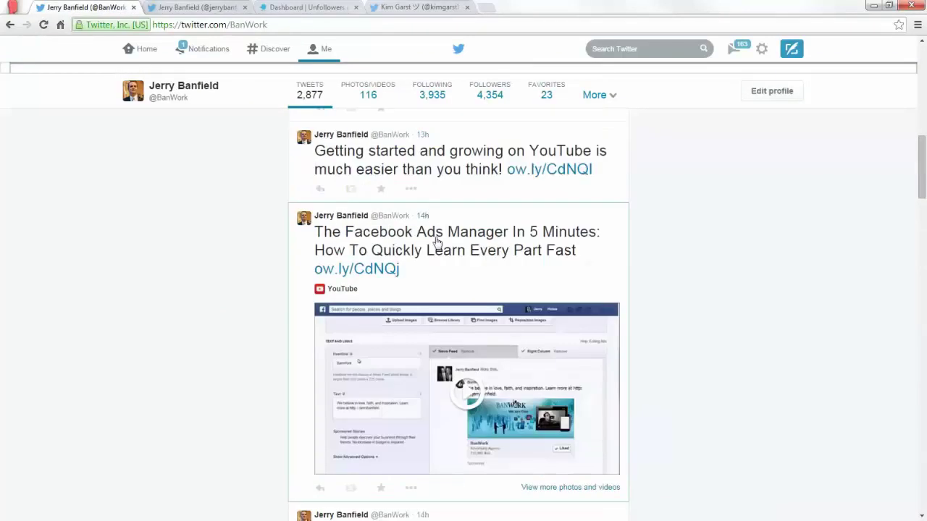
Bring up the Unfollowers.com dashboard, then check the jerrybanfield profile showing 2,001 following.
left_click(302, 7)
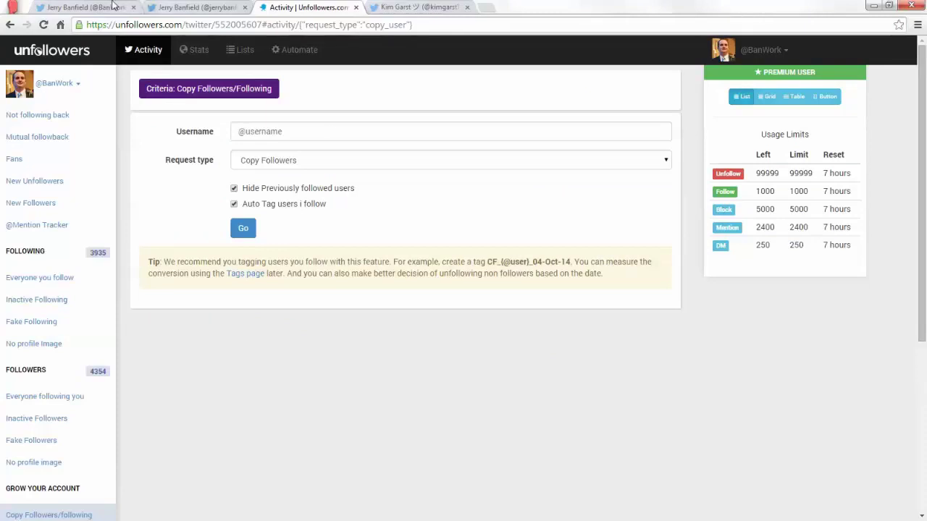
left_click(155, 7)
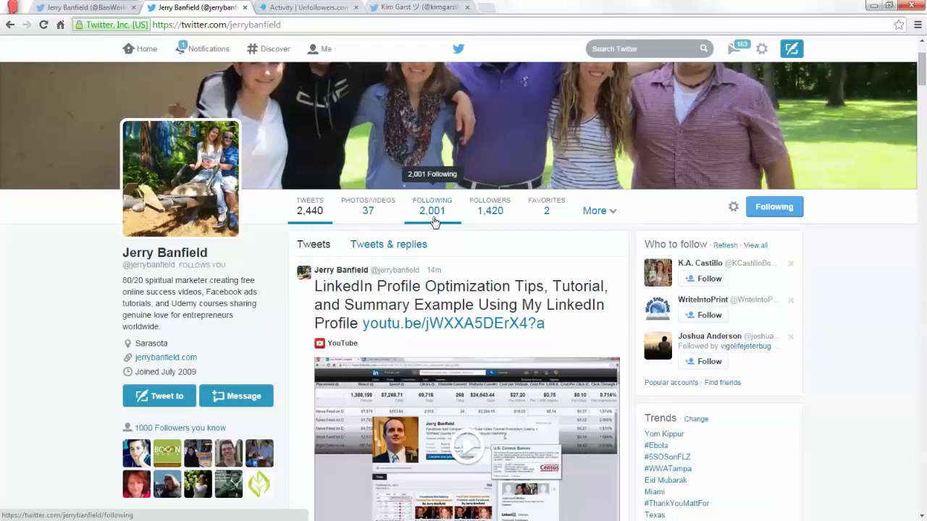
key("ctrl+shift+Tab")
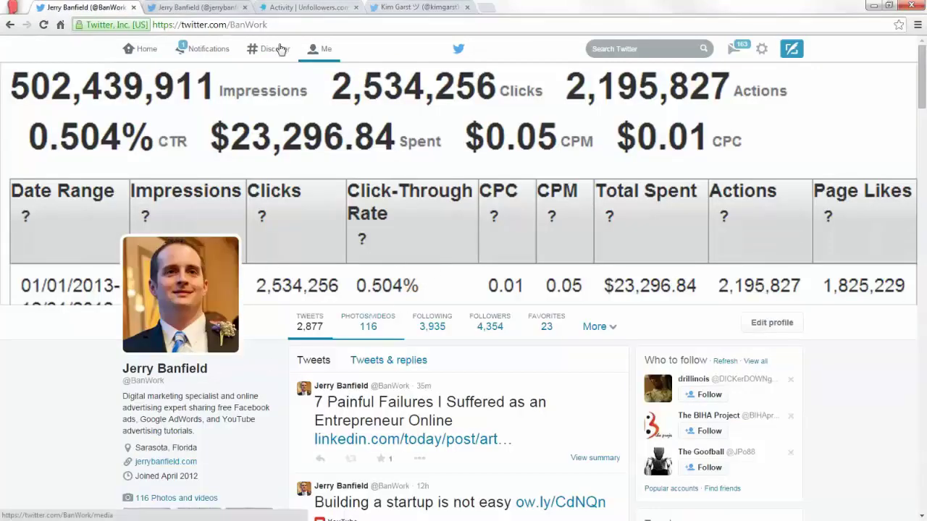
left_click(147, 49)
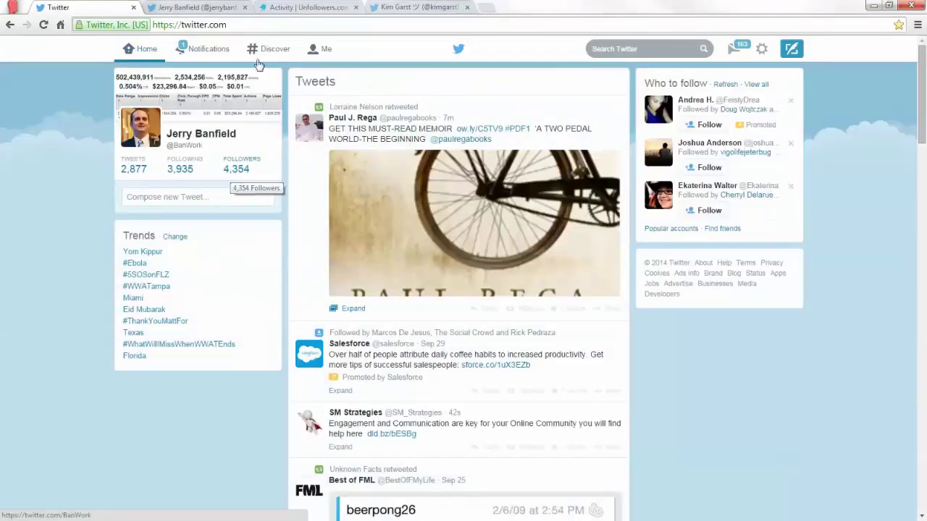
left_click(300, 6)
left_click(246, 136)
left_click(437, 6)
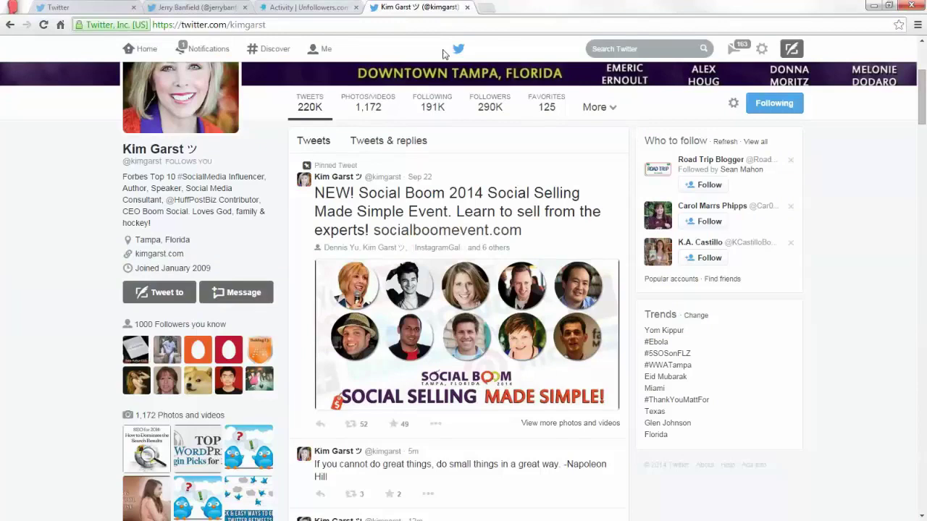
scroll(444, 73, "up", 5)
left_click(300, 5)
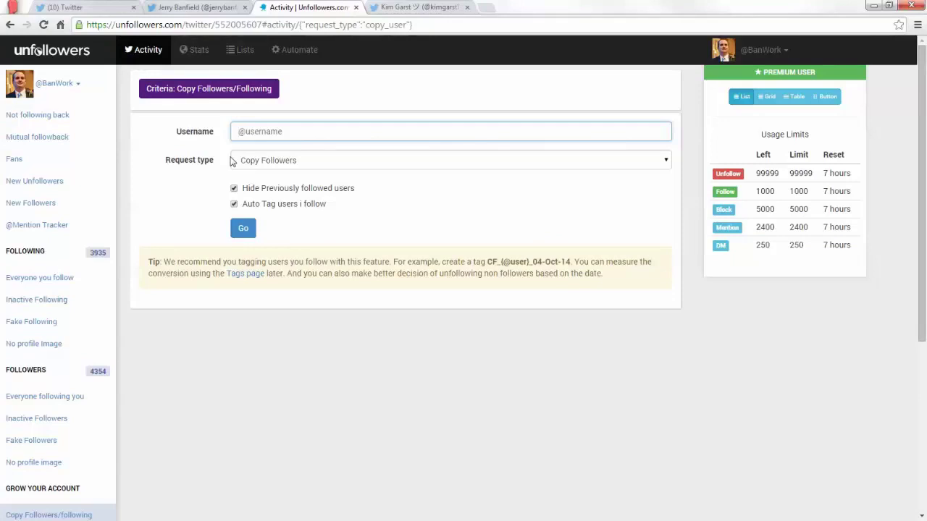
left_click(55, 51)
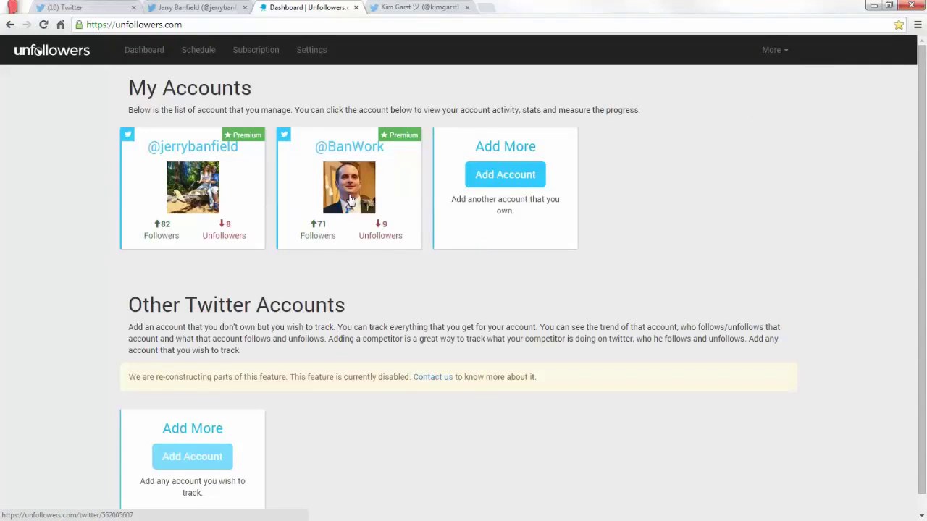
left_click(350, 199)
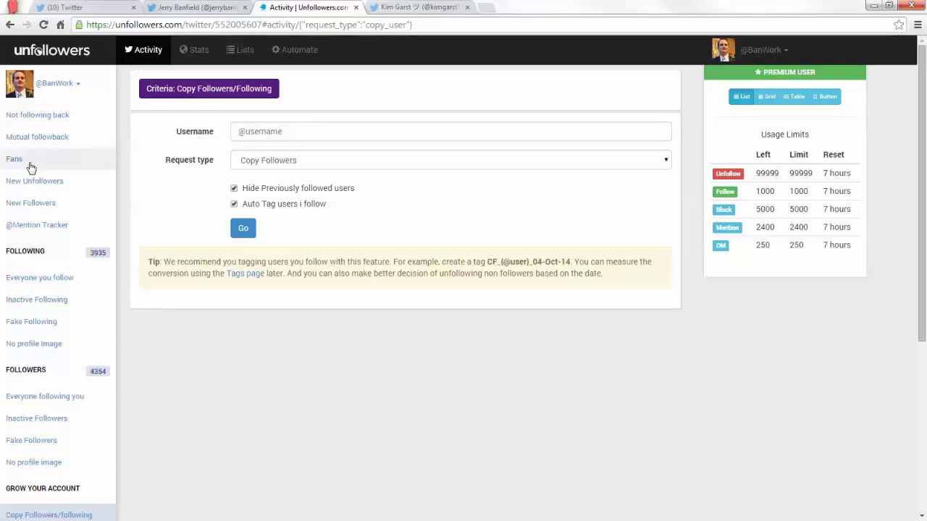
List BanWork's new followers, refresh the Twitter feed with new tweets, and return to the list.
left_click(56, 203)
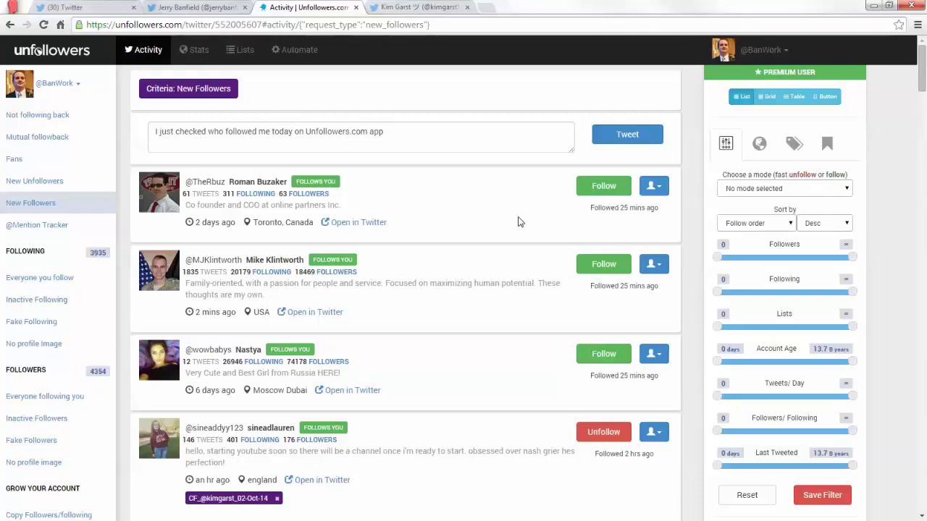
left_click(434, 7)
scroll(362, 192, "down", 2)
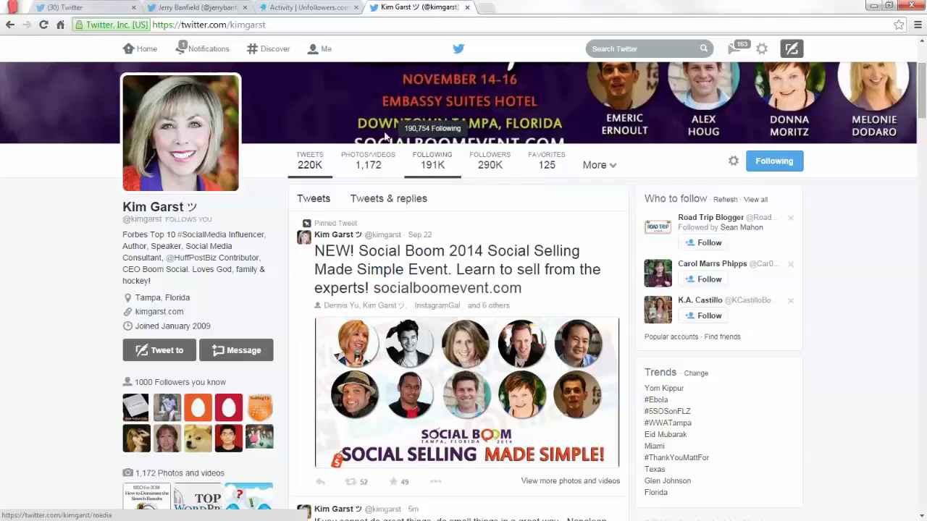
key("ctrl+1")
left_click(433, 108)
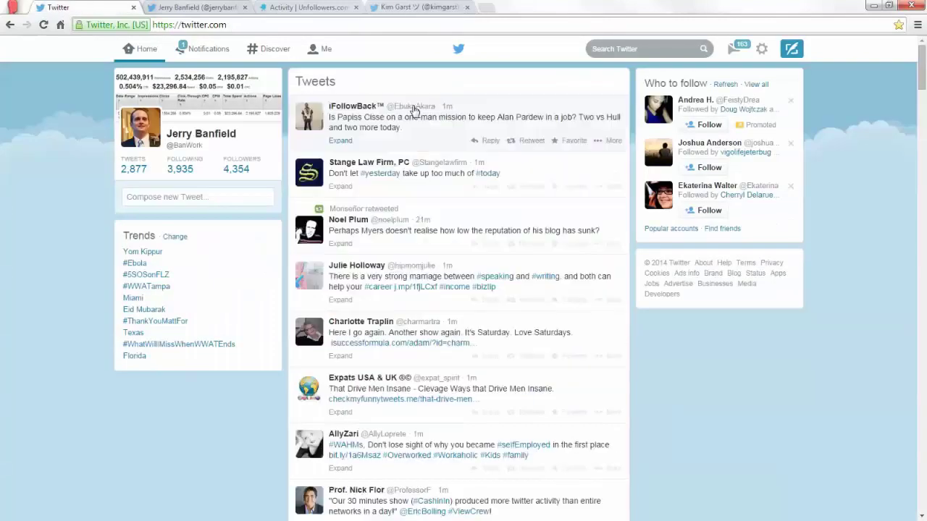
left_click(326, 7)
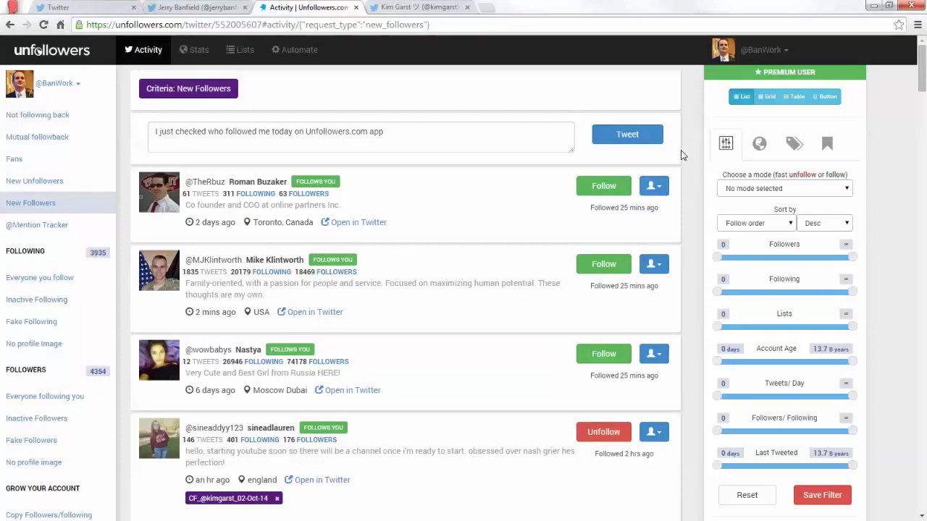
Set the New Followers list mode to 'Fast follow' and scroll through the filtered list.
left_click(747, 189)
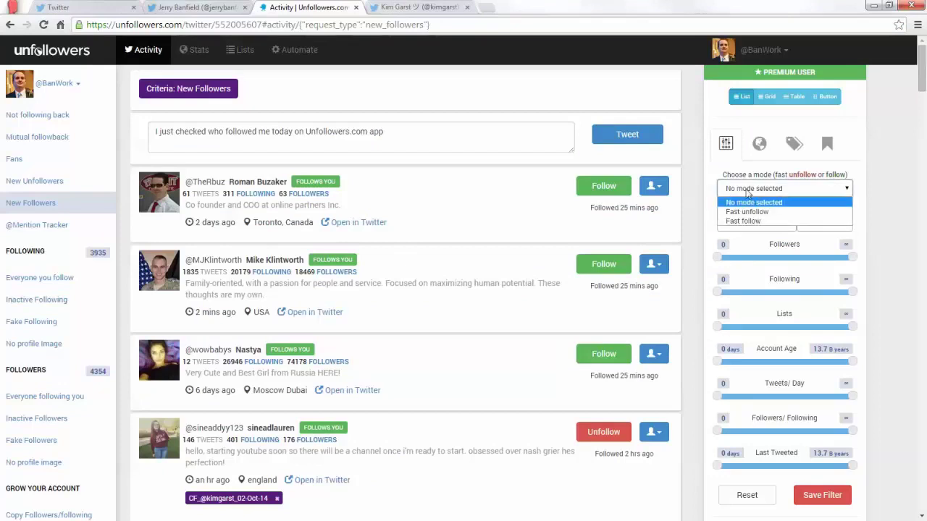
left_click(748, 192)
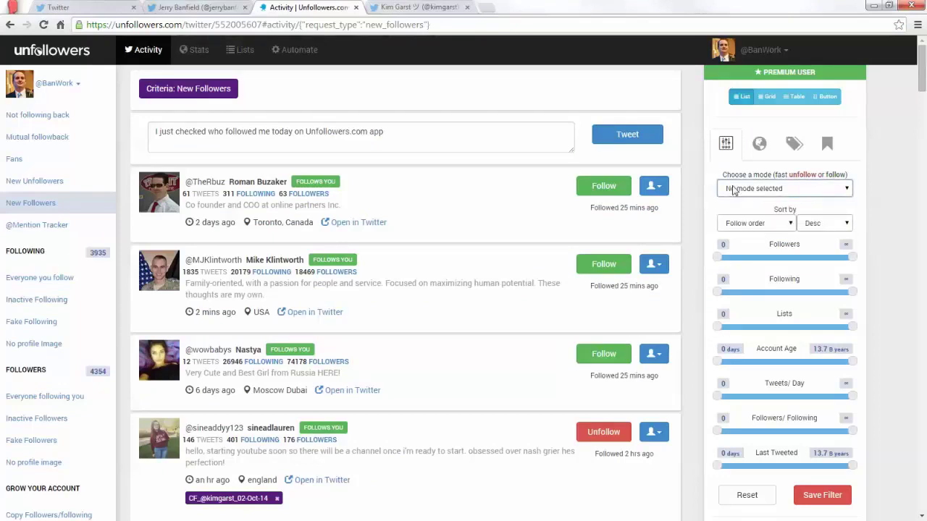
left_click(734, 190)
left_click(750, 220)
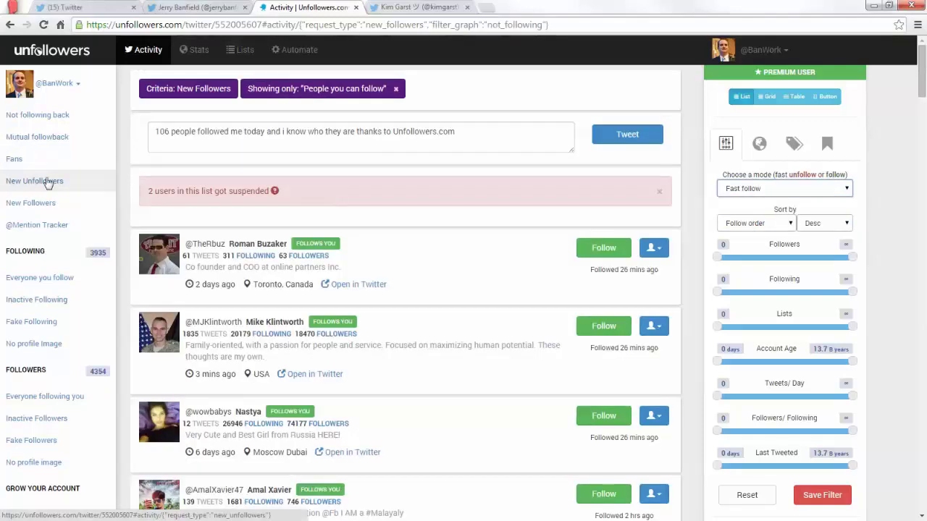
scroll(512, 189, "down", 1)
scroll(518, 178, "down", 1)
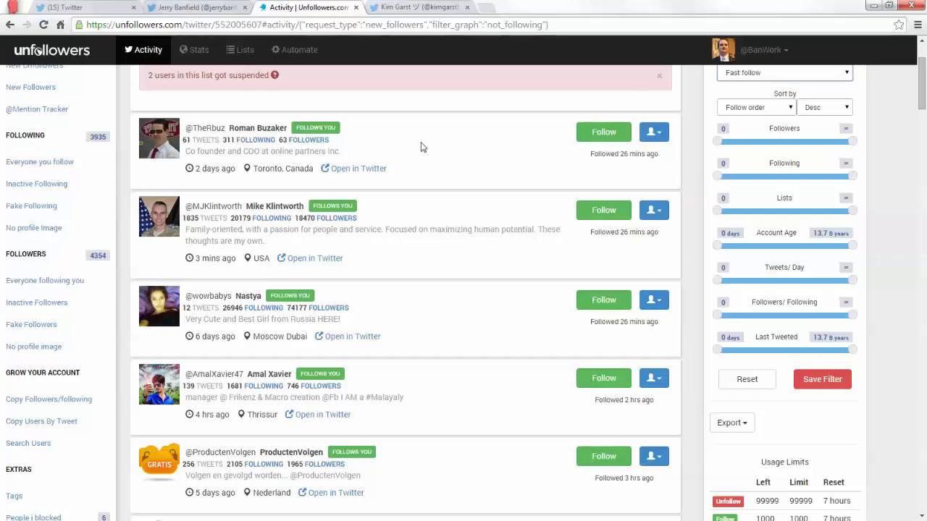
Follow back the top new followers in the fast-follow list.
left_click(614, 137)
left_click(612, 139)
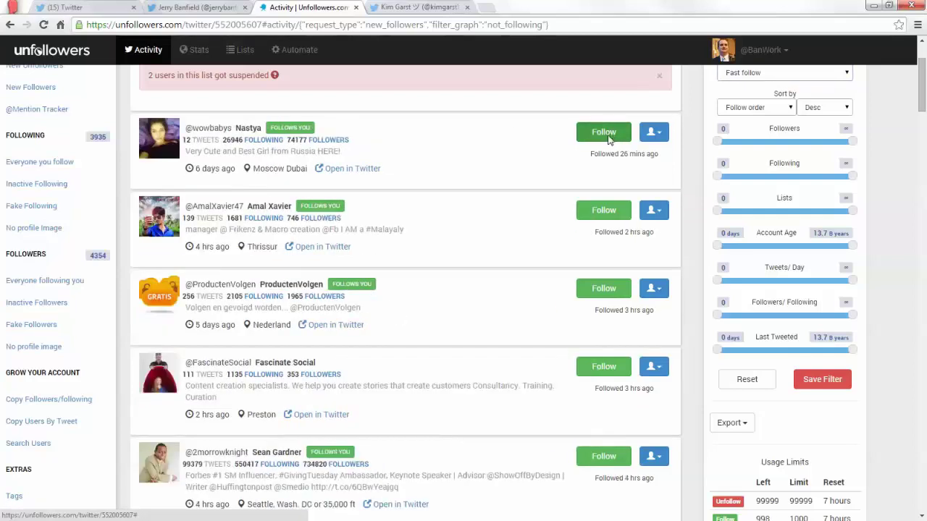
left_click(610, 136)
left_click(608, 135)
left_click(608, 136)
left_click(599, 221)
left_click(600, 222)
scroll(593, 229, "down", 1)
left_click(593, 230)
left_click(593, 231)
left_click(593, 232)
left_click(593, 231)
left_click(594, 233)
left_click(593, 232)
left_click(593, 232)
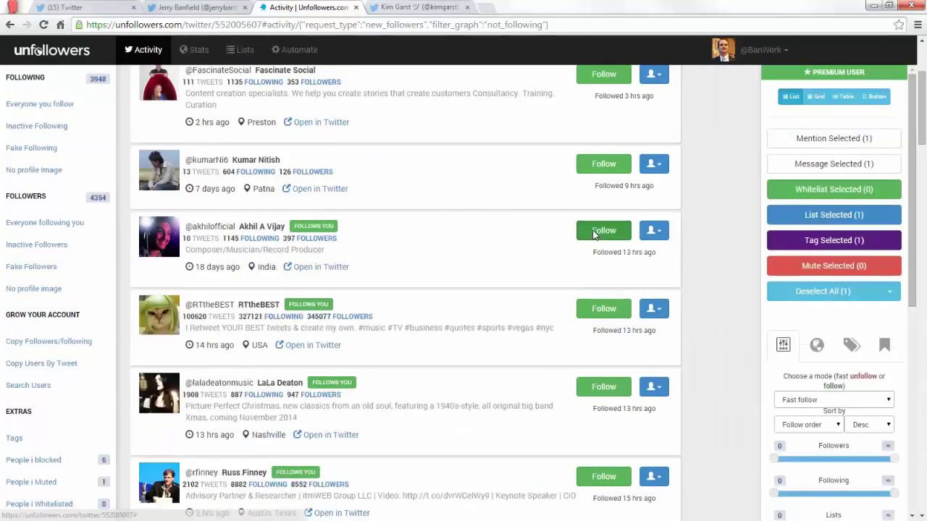
left_click(594, 231)
left_click(593, 232)
left_click(593, 232)
left_click(593, 232)
Follow back the next batch of new followers further down, marking one row.
scroll(593, 230, "down", 2)
left_click(595, 211)
left_click(597, 210)
left_click(597, 210)
left_click(596, 210)
left_click(598, 211)
left_click(597, 210)
left_click(597, 211)
left_click(597, 211)
left_click(598, 211)
scroll(597, 211, "down", 2)
left_click(598, 211)
left_click(600, 201)
scroll(600, 202, "down", 2)
left_click(600, 165)
left_click(600, 165)
left_click(600, 165)
left_click(601, 165)
left_click(600, 165)
scroll(597, 192, "down", 2)
left_click(600, 212)
left_click(600, 213)
left_click(597, 214)
left_click(593, 217)
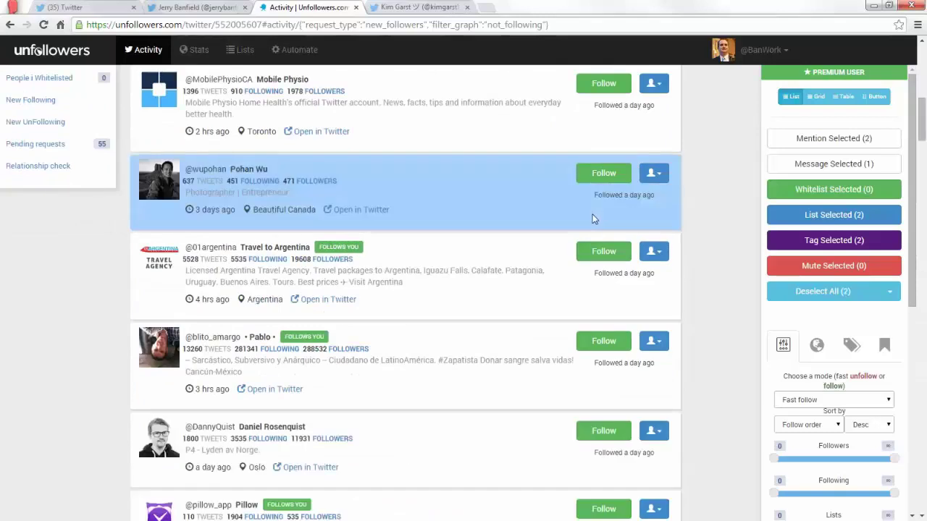
Continue following back new followers lower in the list.
scroll(594, 213, "down", 2)
left_click(601, 145)
left_click(603, 145)
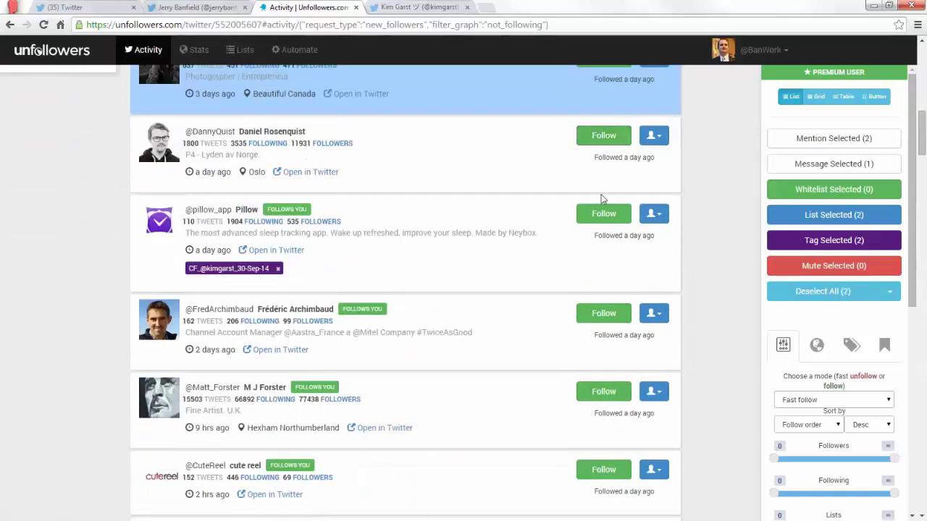
left_click(600, 211)
left_click(603, 156)
left_click(603, 156)
left_click(603, 156)
left_click(603, 155)
left_click(604, 155)
left_click(604, 156)
left_click(604, 156)
left_click(604, 156)
left_click(603, 155)
left_click(602, 188)
left_click(597, 189)
left_click(601, 161)
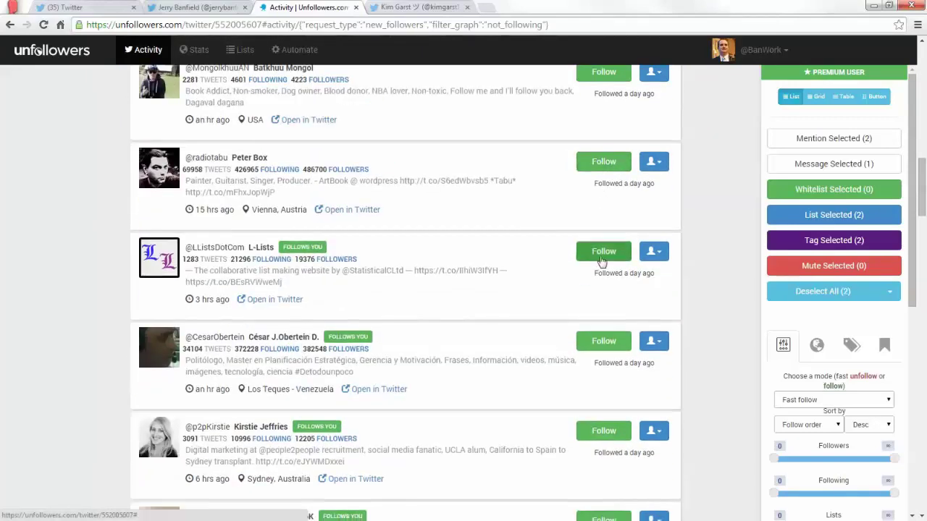
left_click(600, 257)
left_click(601, 254)
left_click(601, 253)
left_click(601, 254)
left_click(601, 253)
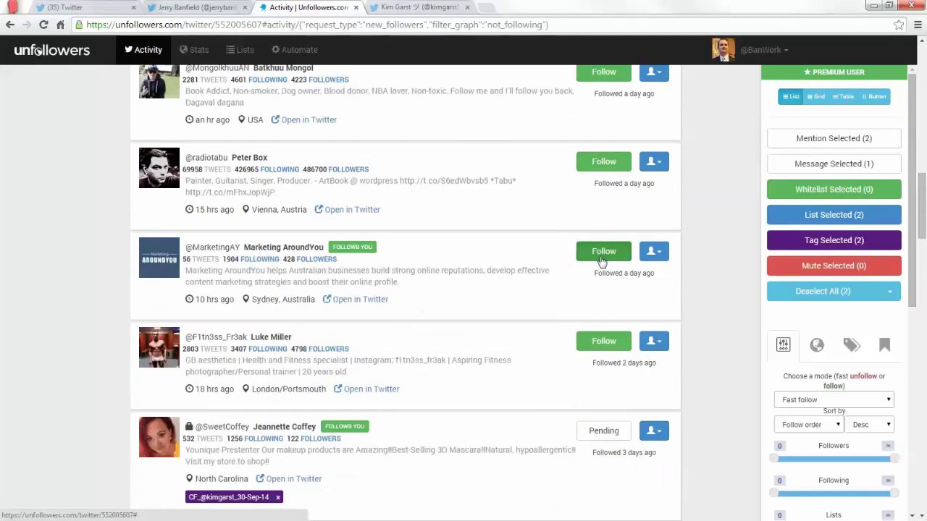
left_click(602, 253)
scroll(605, 257, "down", 2)
scroll(604, 232, "down", 2)
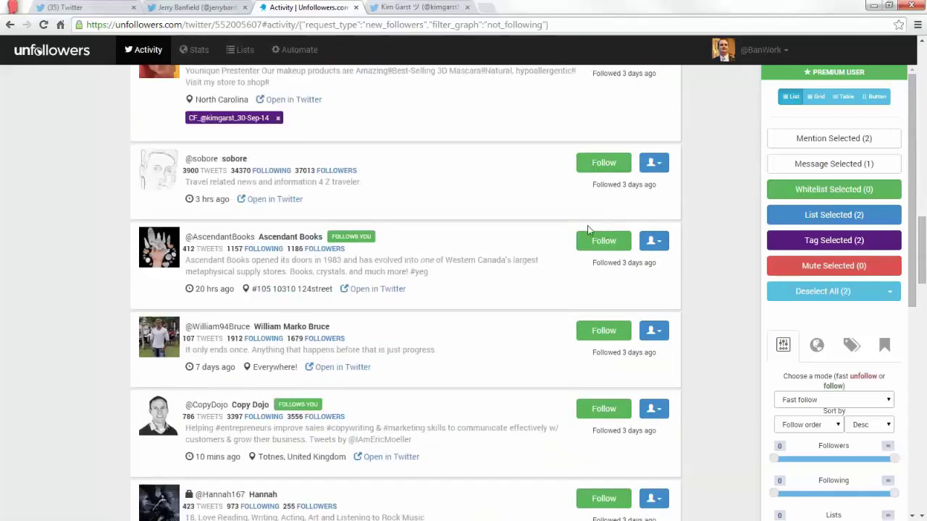
Follow back the last few followers, scroll to the end, and return to the top.
left_click(590, 245)
scroll(595, 237, "down", 2)
left_click(595, 207)
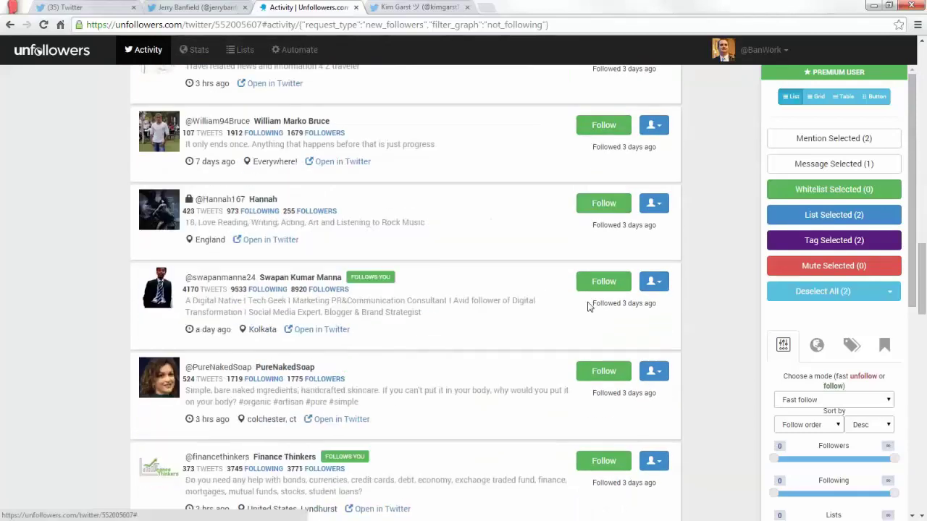
left_click(594, 283)
scroll(588, 272, "down", 2)
left_click(594, 258)
left_click(594, 258)
left_click(594, 258)
left_click(594, 258)
left_click(594, 258)
left_click(594, 258)
left_click(598, 255)
scroll(594, 258, "down", 2)
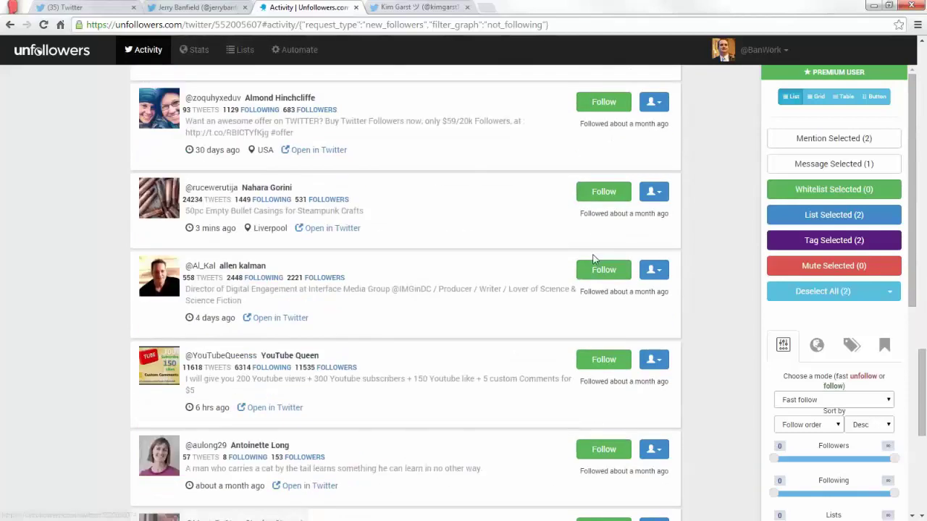
scroll(594, 259, "down", 5)
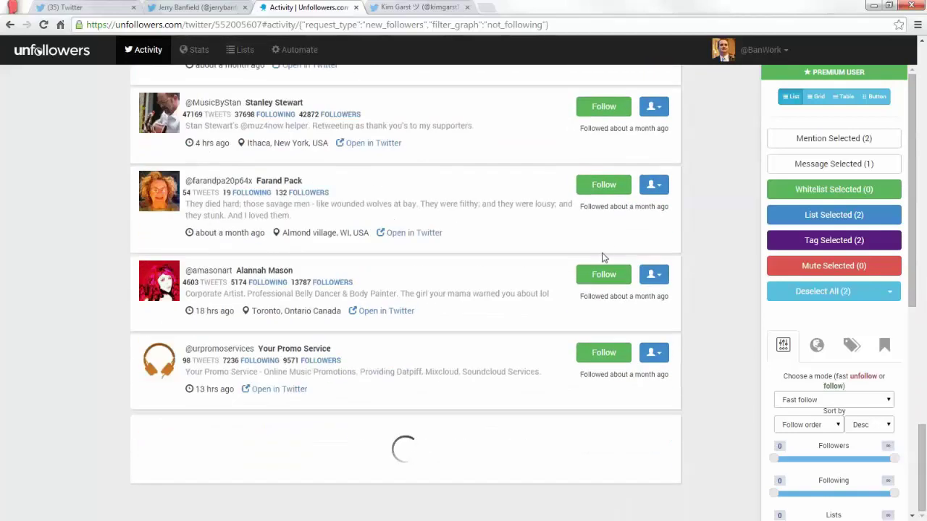
scroll(507, 321, "down", 10)
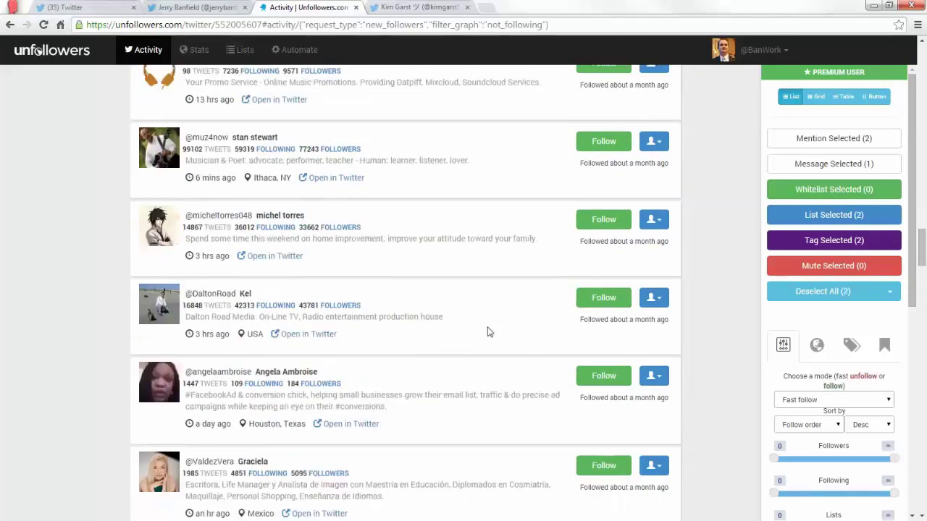
scroll(488, 346, "down", 10)
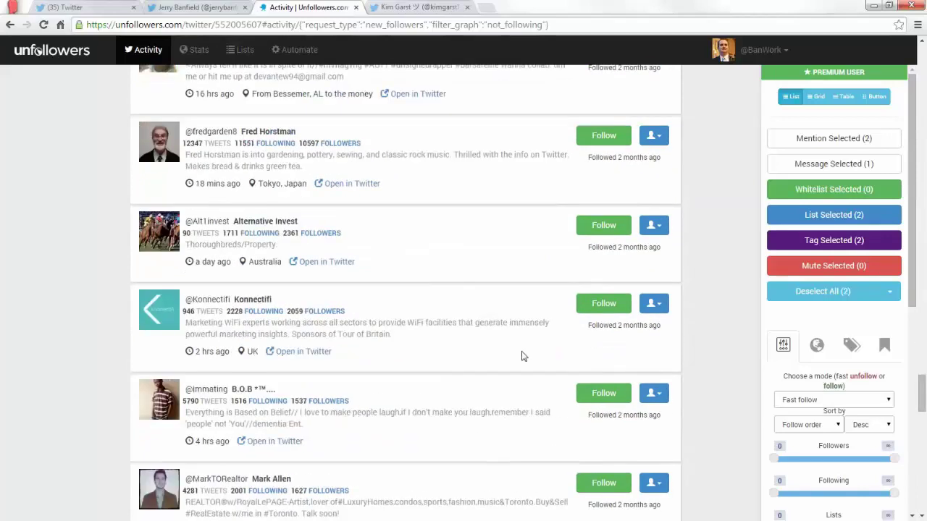
left_click_drag(921, 395, 910, 57)
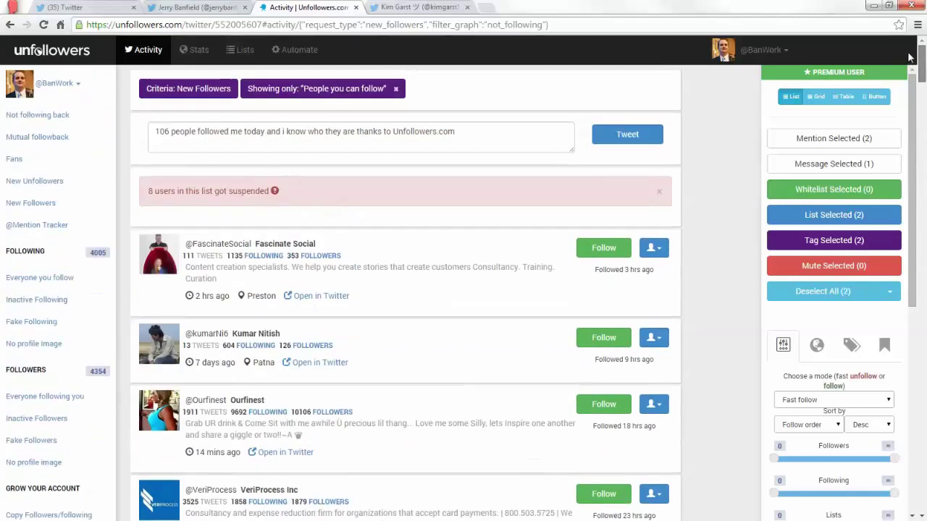
Open the second account's New Unfollowers list and unfollow three of them back, leaving 4,002 followed.
left_click(49, 186)
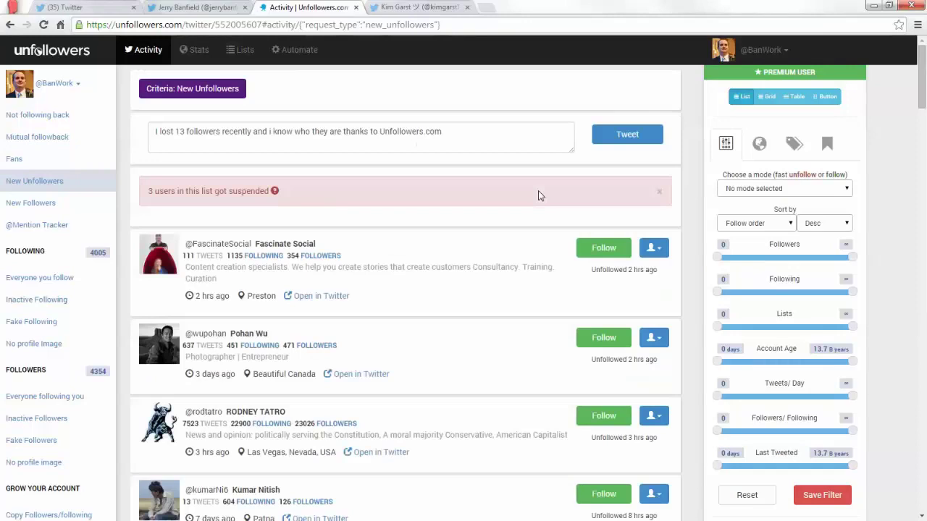
scroll(557, 232, "down", 10)
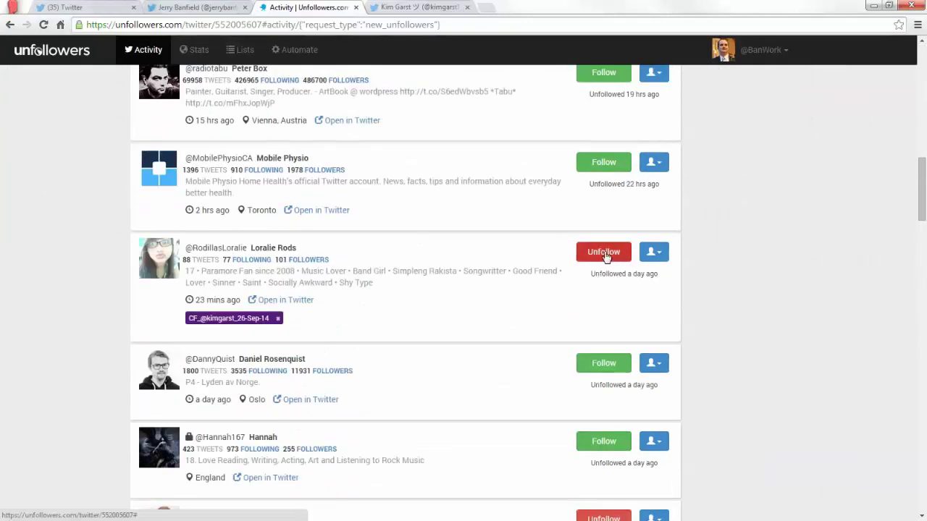
left_click(603, 252)
scroll(512, 262, "down", 1)
scroll(511, 263, "down", 3)
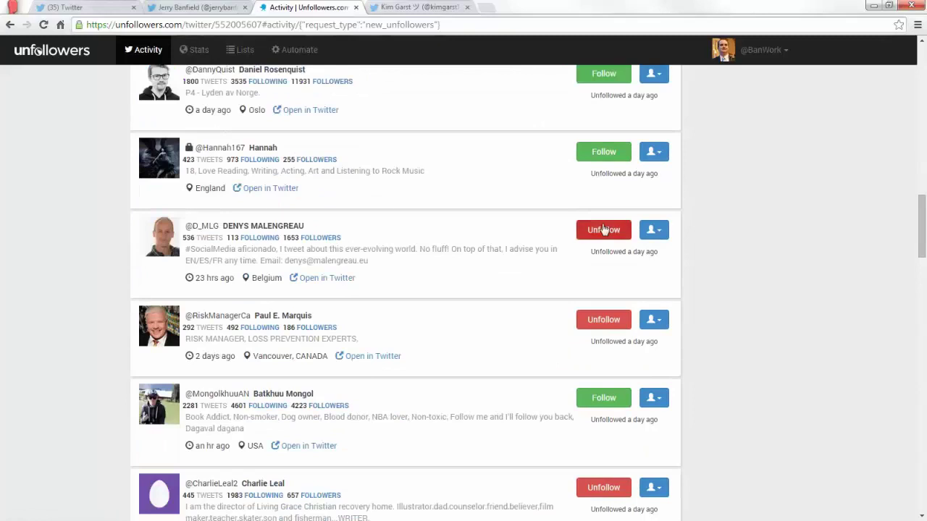
left_click(605, 230)
left_click(595, 327)
scroll(635, 251, "down", 3)
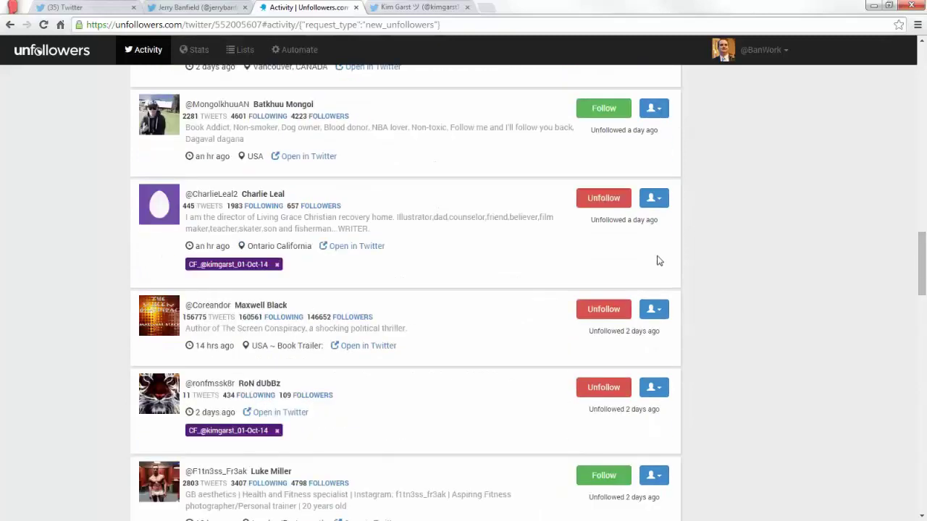
scroll(648, 283, "up", 10)
scroll(654, 320, "up", 5)
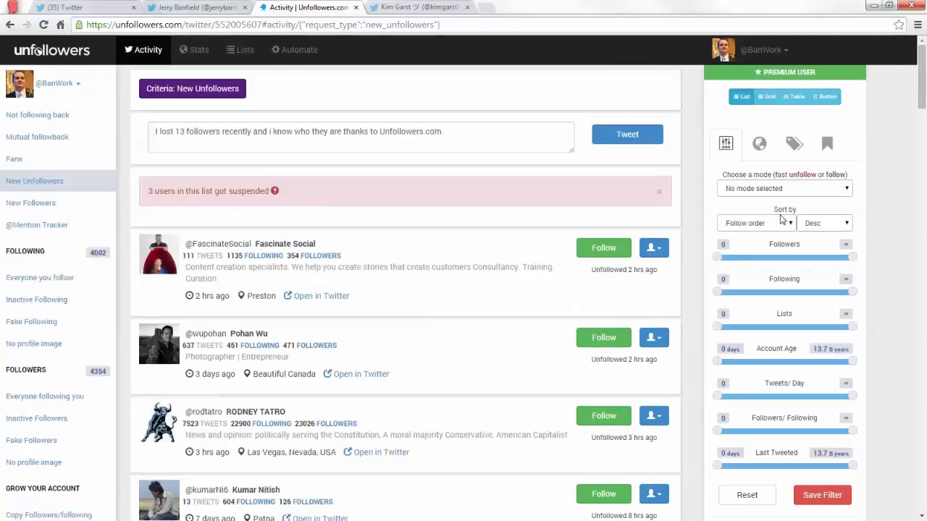
Switch to Fast unfollow mode and unfollow 14 recent unfollowers from the top row, reaching 3,974 following.
left_click(773, 194)
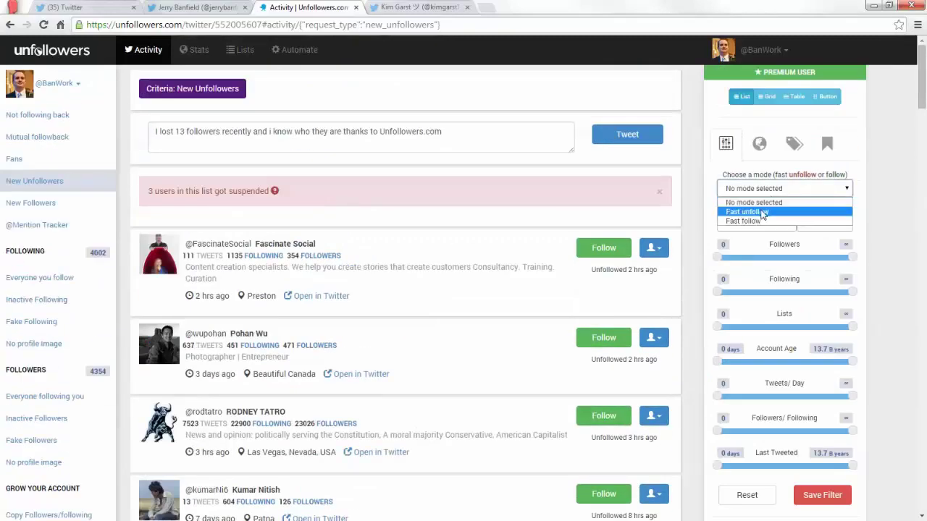
left_click(762, 212)
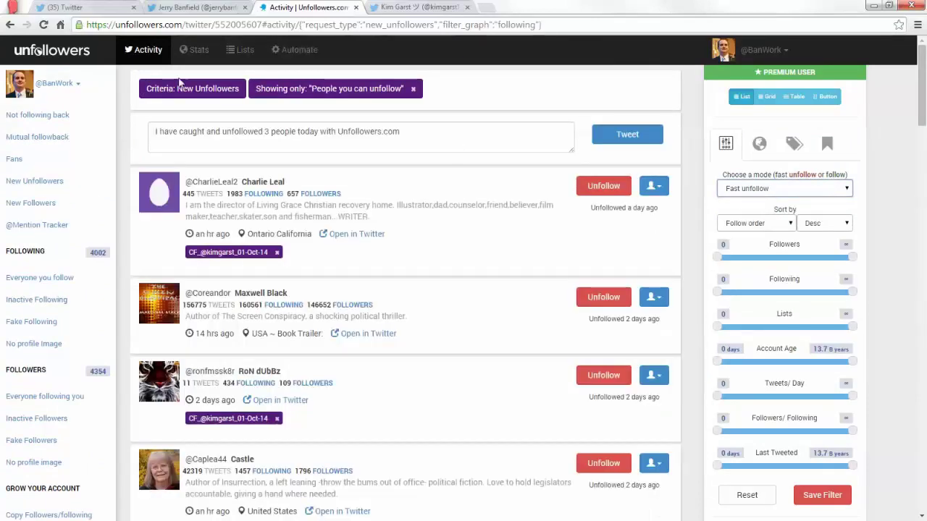
left_click(596, 187)
left_click(595, 187)
left_click(595, 186)
left_click(595, 187)
left_click(595, 187)
left_click(596, 187)
left_click(595, 187)
left_click(595, 187)
left_click(595, 187)
left_click(596, 186)
left_click(595, 187)
left_click(595, 187)
left_click(595, 186)
left_click(596, 186)
left_click(596, 187)
left_click(596, 187)
left_click(595, 187)
left_click(596, 187)
left_click(595, 187)
left_click(595, 187)
left_click(595, 187)
left_click(596, 187)
left_click(595, 187)
left_click(595, 186)
left_click(596, 187)
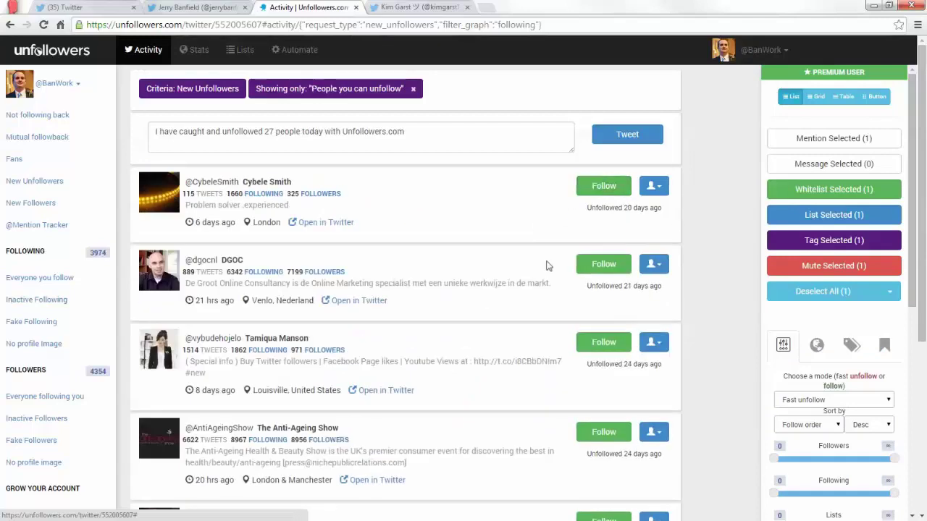
scroll(595, 298, "down", 4)
scroll(553, 349, "up", 4)
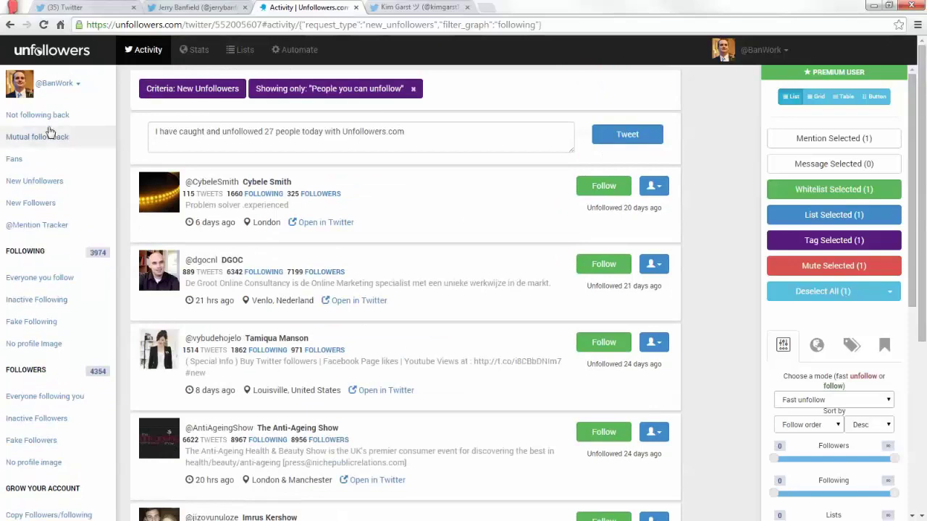
left_click(61, 8)
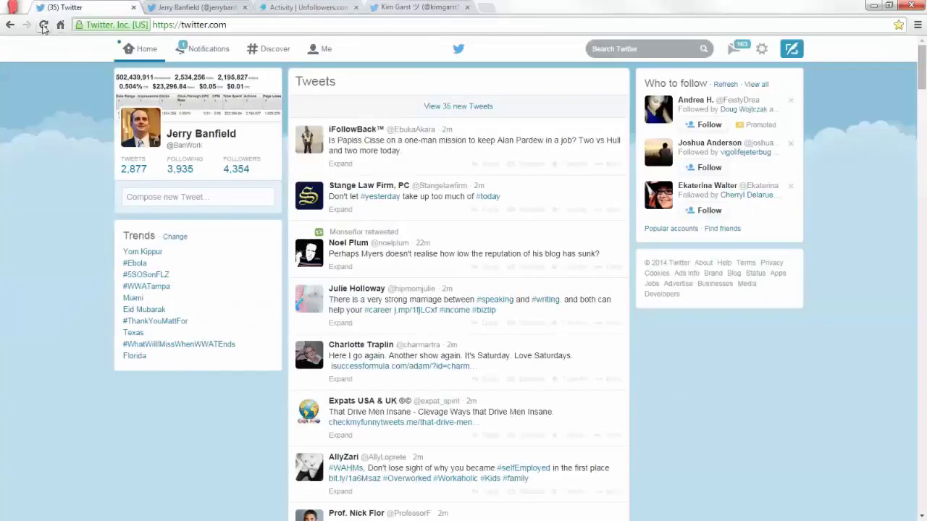
left_click(43, 26)
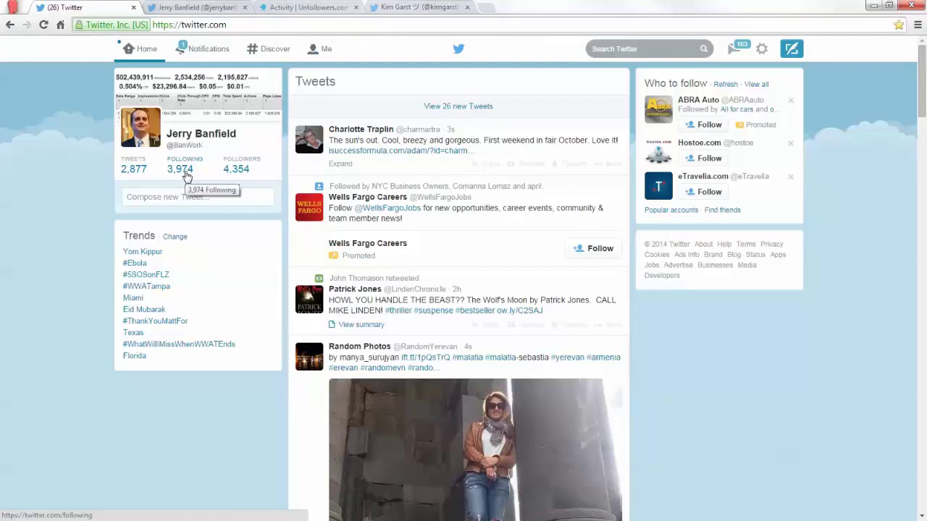
left_click(168, 6)
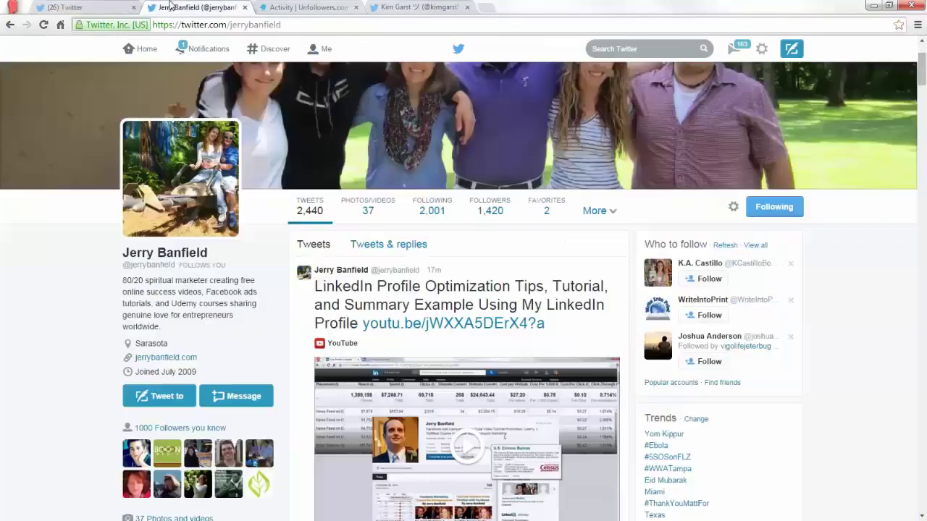
left_click(271, 7)
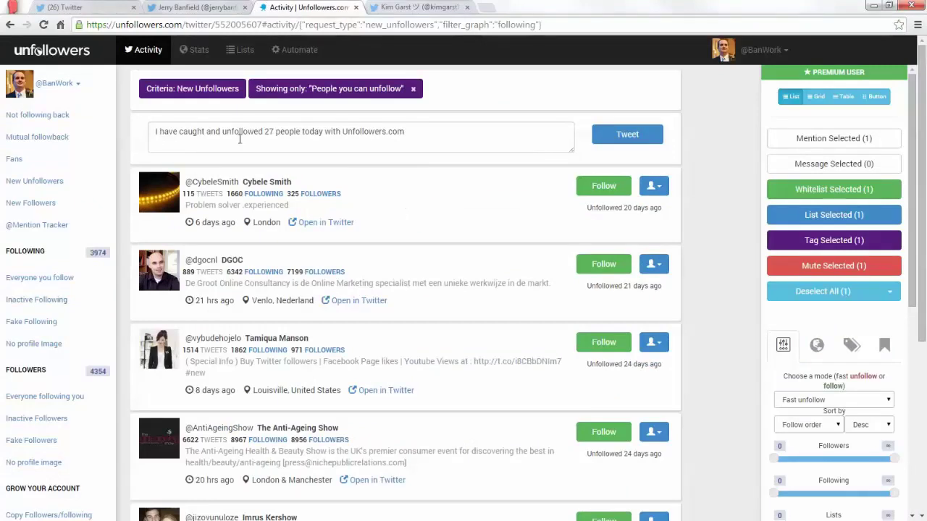
List non-followers-back excluding anyone followed in the past 3 days, and unfollow the first three.
left_click(60, 123)
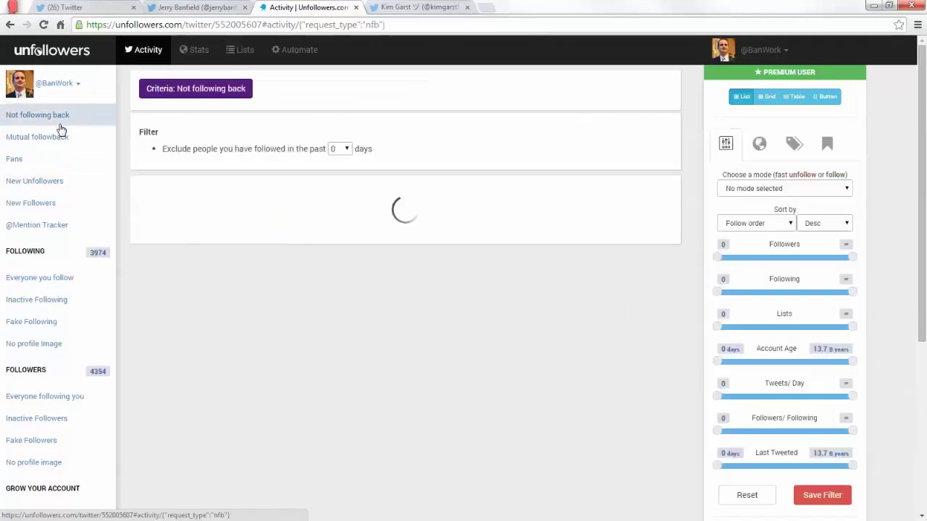
scroll(423, 211, "down", 1)
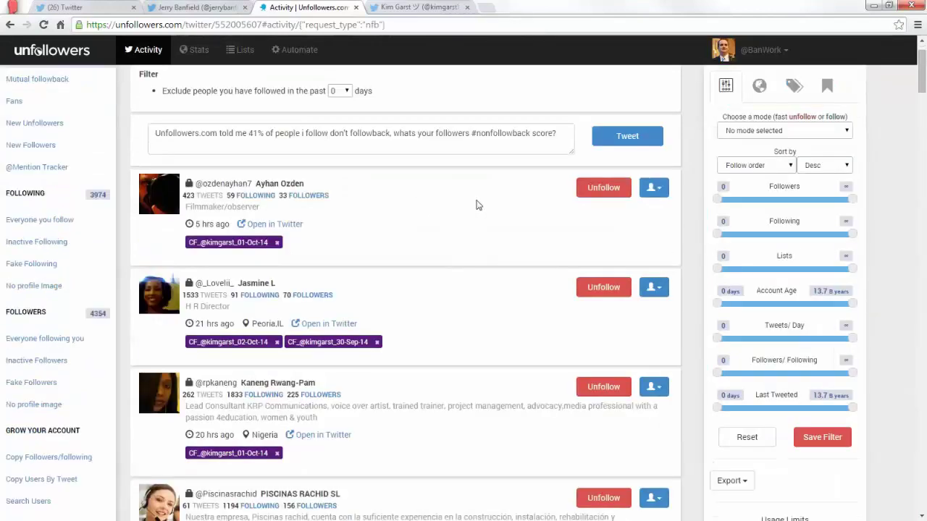
scroll(367, 160, "up", 1)
left_click(340, 149)
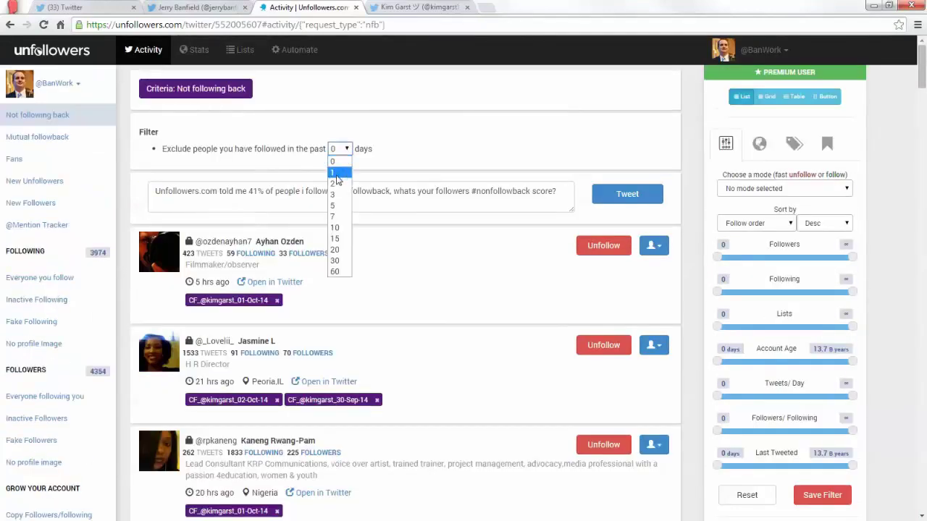
left_click(337, 181)
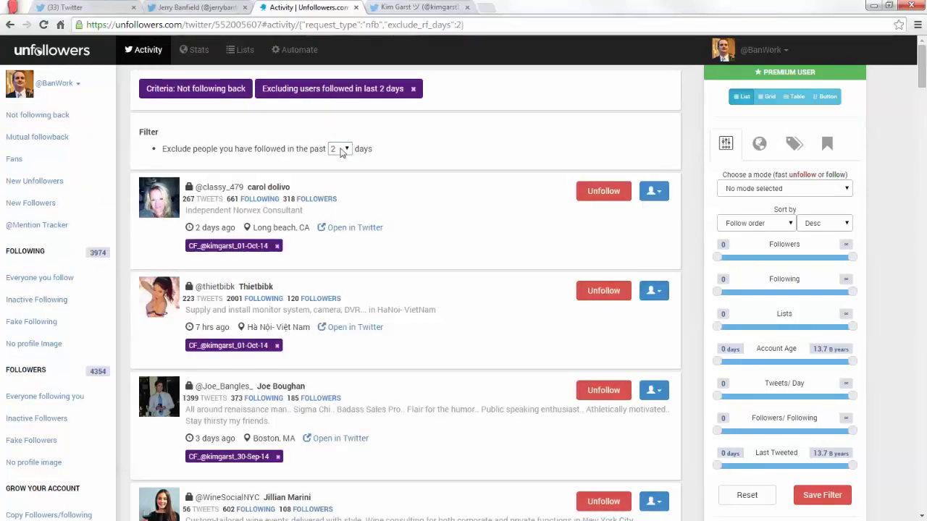
left_click(343, 150)
left_click(335, 194)
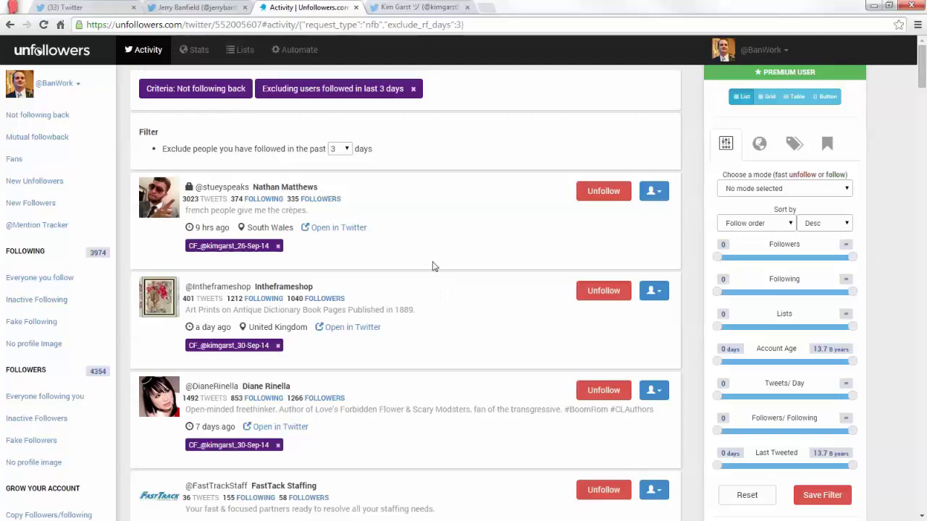
scroll(474, 190, "down", 9)
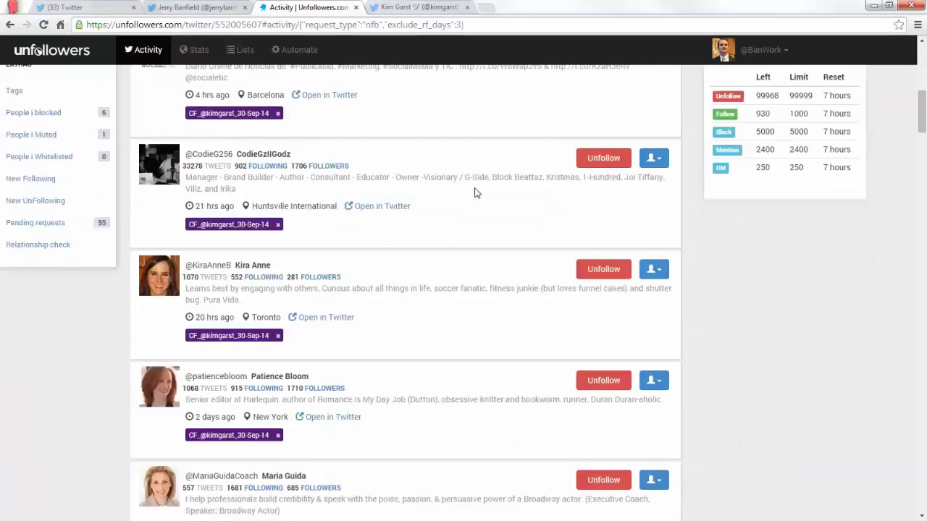
scroll(475, 190, "up", 9)
left_click(601, 193)
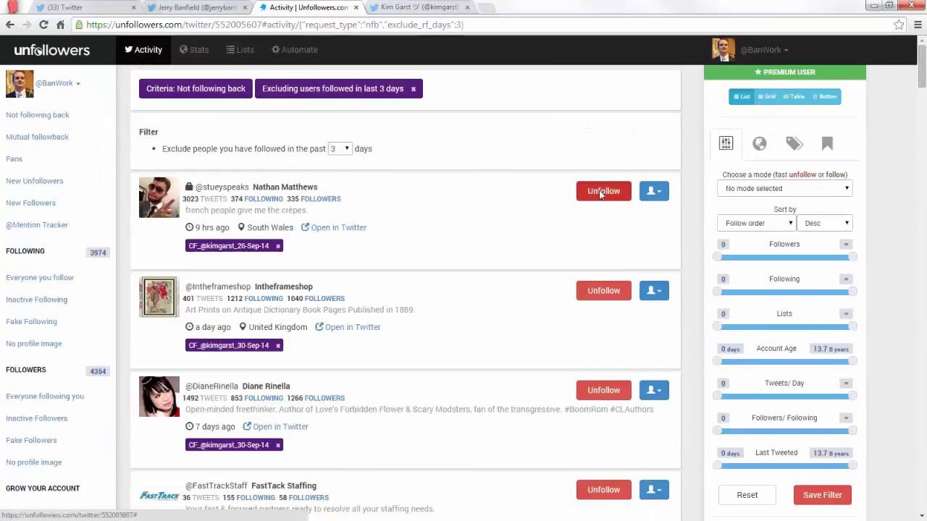
left_click(601, 193)
left_click(601, 192)
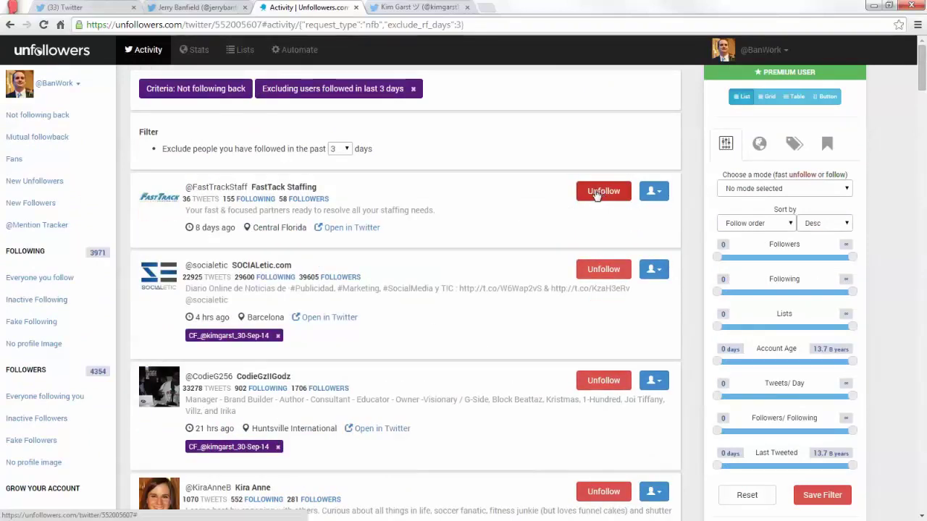
Check the following count on Twitter, then return to the non-followers list.
left_click(156, 7)
left_click(110, 6)
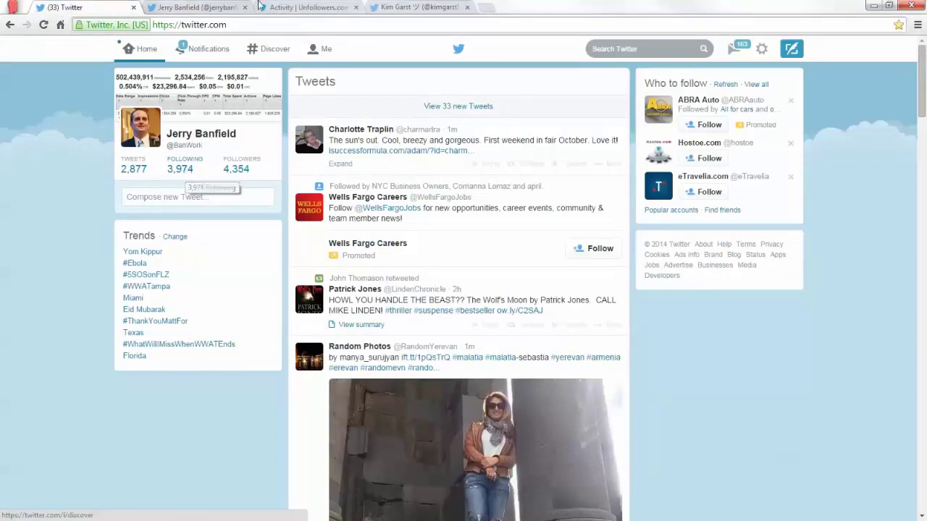
left_click(288, 6)
Unfollow 45 more non-followers from the top row, cutting following to 3,870.
left_click(603, 191)
left_click(603, 191)
left_click(604, 191)
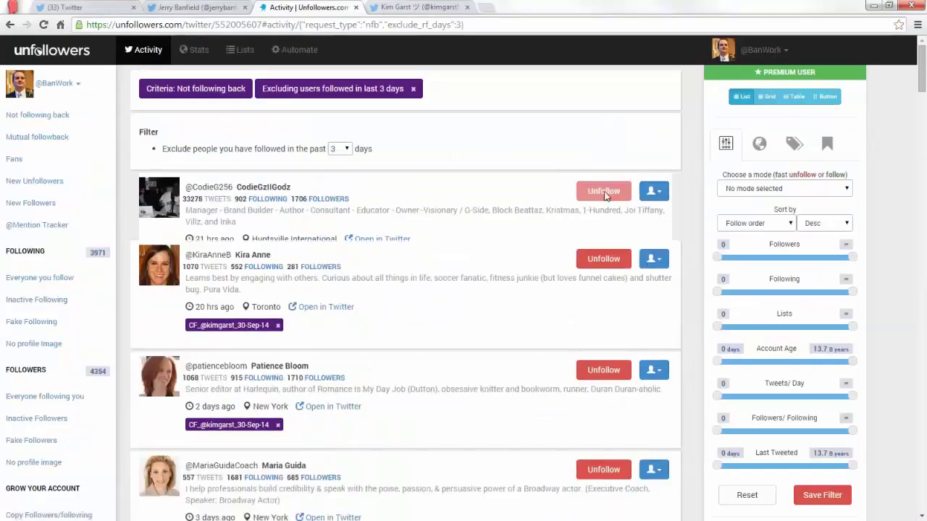
left_click(603, 191)
left_click(604, 192)
left_click(603, 191)
left_click(603, 192)
left_click(603, 191)
left_click(603, 191)
left_click(603, 191)
left_click(603, 191)
left_click(603, 191)
left_click(603, 191)
left_click(603, 192)
left_click(603, 191)
left_click(603, 191)
left_click(603, 191)
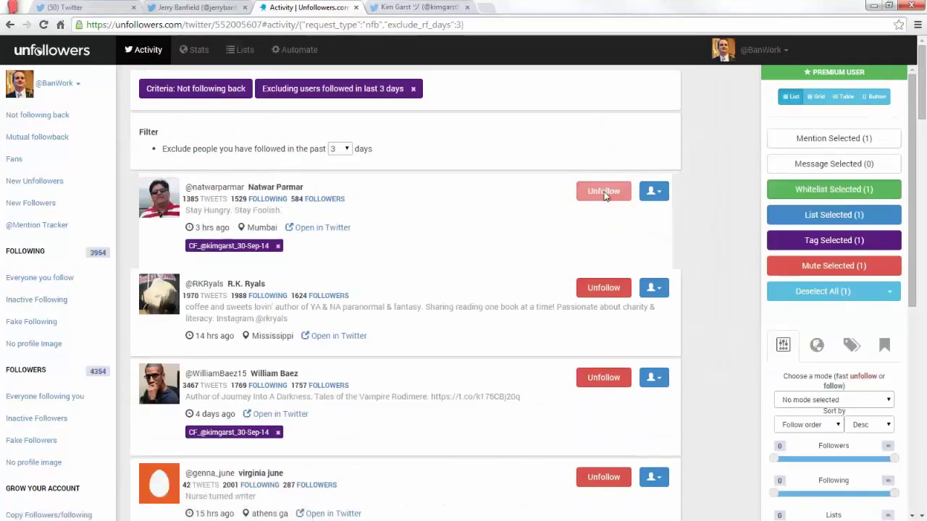
left_click(603, 191)
left_click(603, 191)
left_click(603, 191)
left_click(603, 191)
left_click(604, 191)
left_click(603, 191)
left_click(603, 191)
left_click(603, 191)
left_click(603, 191)
left_click(604, 191)
left_click(603, 191)
left_click(603, 191)
left_click(603, 191)
left_click(603, 191)
left_click(603, 192)
left_click(603, 191)
left_click(603, 191)
left_click(603, 191)
left_click(603, 192)
left_click(603, 191)
left_click(604, 192)
left_click(603, 191)
left_click(603, 191)
left_click(604, 191)
left_click(603, 191)
left_click(603, 192)
left_click(606, 192)
left_click(606, 193)
left_click(605, 193)
left_click(606, 193)
left_click(605, 192)
left_click(605, 193)
left_click(605, 193)
left_click(605, 192)
left_click(605, 192)
left_click(605, 193)
left_click(606, 193)
left_click(605, 192)
left_click(606, 193)
left_click(605, 193)
left_click(604, 193)
left_click(604, 193)
left_click(604, 192)
left_click(604, 192)
left_click(604, 193)
left_click(604, 193)
left_click(604, 192)
left_click(604, 193)
left_click(604, 192)
left_click(604, 192)
left_click(604, 193)
left_click(604, 193)
left_click(604, 193)
left_click(604, 193)
left_click(604, 193)
left_click(604, 192)
left_click(604, 192)
left_click(604, 193)
left_click(604, 192)
left_click(604, 193)
left_click(604, 192)
left_click(604, 192)
left_click(604, 193)
left_click(604, 192)
left_click(604, 193)
left_click(604, 193)
left_click(604, 192)
left_click(604, 192)
left_click(604, 192)
left_click(604, 192)
left_click(604, 192)
left_click(604, 193)
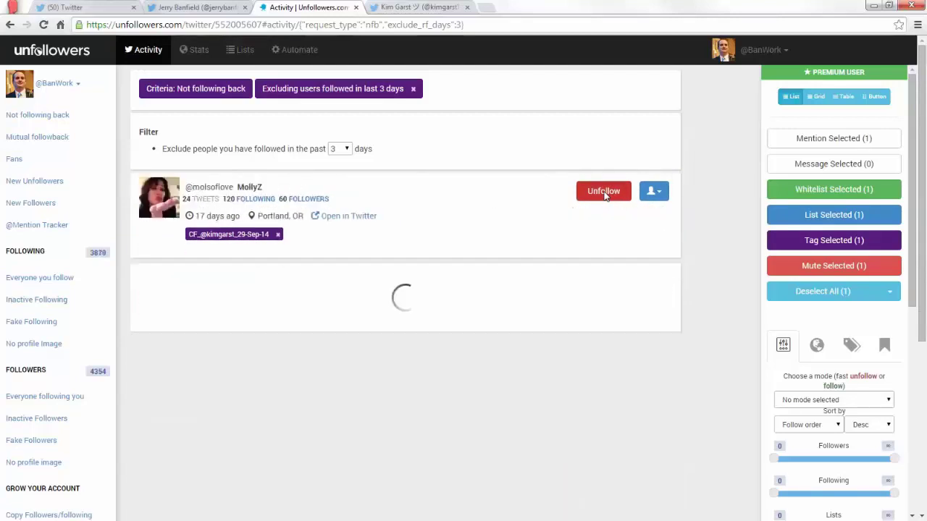
Unfollow each remaining non-follower row by row, including Appskel.com, until the list is empty.
scroll(607, 198, "down", 2)
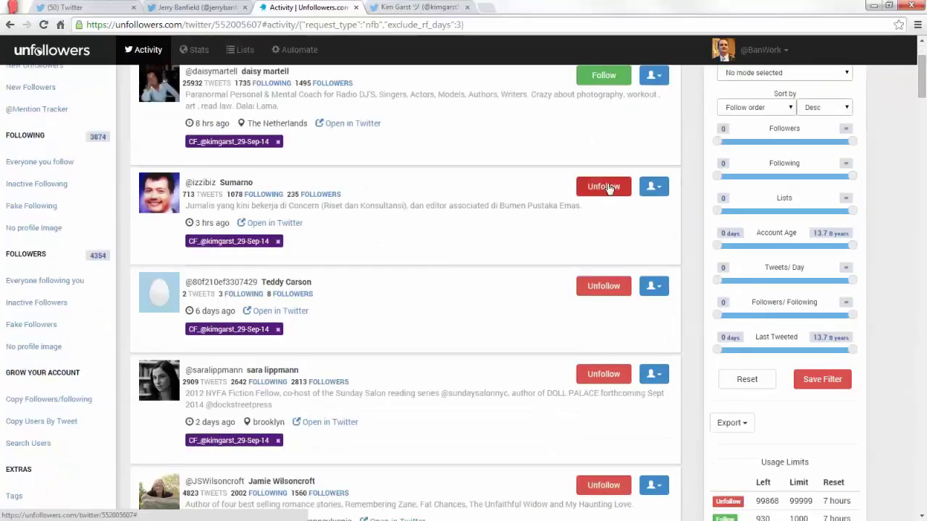
left_click(599, 187)
left_click(599, 187)
left_click(599, 186)
left_click(600, 187)
left_click(597, 187)
left_click(598, 187)
left_click(598, 187)
left_click(598, 187)
left_click(597, 186)
left_click(597, 187)
left_click(598, 187)
left_click(597, 186)
left_click(598, 186)
left_click(597, 187)
left_click(597, 187)
left_click(597, 187)
left_click(598, 187)
left_click(597, 187)
left_click(598, 187)
left_click(598, 186)
left_click(597, 187)
left_click(597, 187)
left_click(597, 186)
left_click(598, 187)
left_click(597, 187)
left_click(597, 187)
left_click(597, 187)
left_click(598, 187)
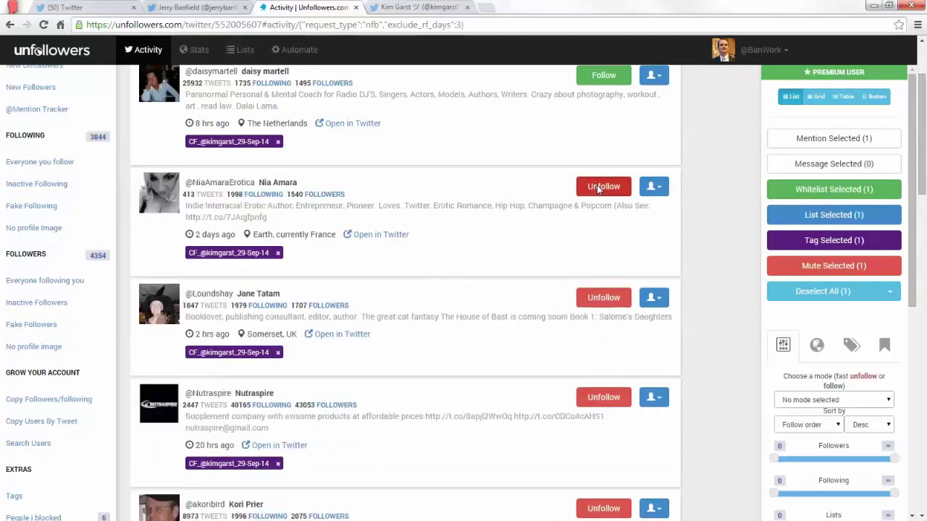
left_click(597, 187)
left_click(597, 187)
left_click(597, 187)
left_click(598, 187)
left_click(598, 187)
left_click(597, 187)
left_click(598, 187)
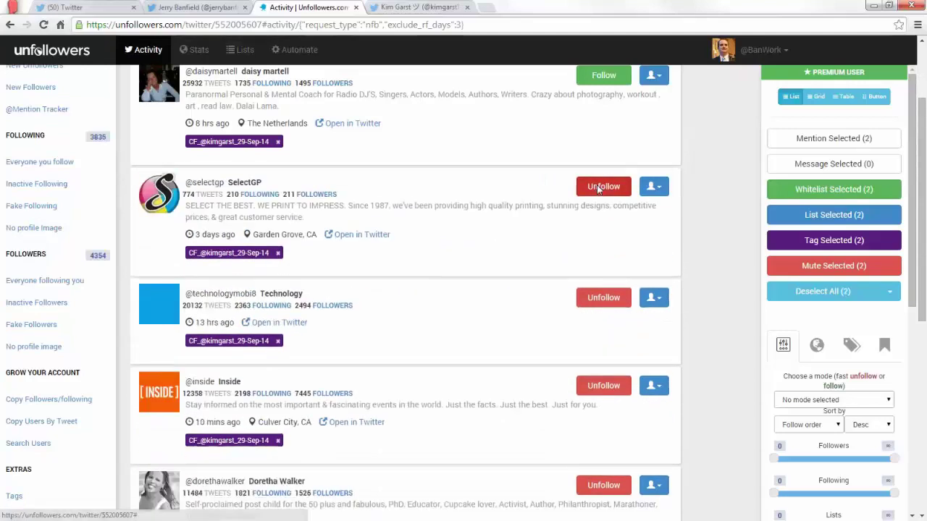
left_click(598, 187)
left_click(598, 187)
left_click(597, 187)
left_click(598, 187)
left_click(597, 186)
left_click(598, 186)
left_click(597, 187)
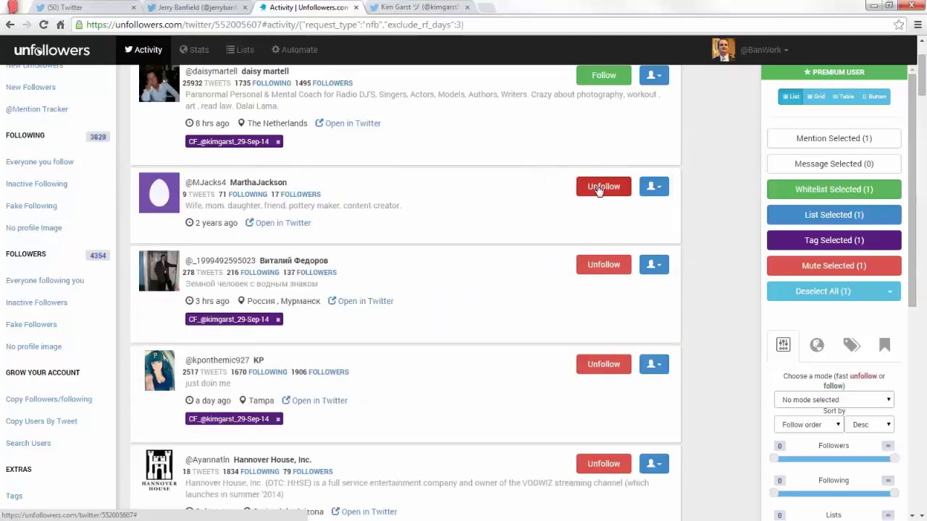
left_click(597, 187)
left_click(597, 187)
left_click(597, 187)
left_click(597, 187)
left_click(597, 187)
left_click(598, 187)
left_click(597, 187)
left_click(598, 187)
left_click(598, 187)
left_click(598, 187)
left_click(598, 187)
left_click(597, 187)
left_click(597, 186)
left_click(597, 187)
left_click(597, 187)
left_click(597, 187)
left_click(597, 187)
left_click(598, 187)
left_click(597, 187)
left_click(597, 186)
left_click(598, 187)
left_click(597, 187)
left_click(597, 187)
left_click(598, 187)
left_click(598, 187)
left_click(598, 187)
left_click(597, 187)
left_click(598, 187)
left_click(597, 187)
left_click(598, 187)
left_click(598, 187)
left_click(598, 186)
left_click(597, 187)
left_click(598, 187)
left_click(598, 187)
left_click(597, 187)
left_click(598, 187)
left_click(597, 187)
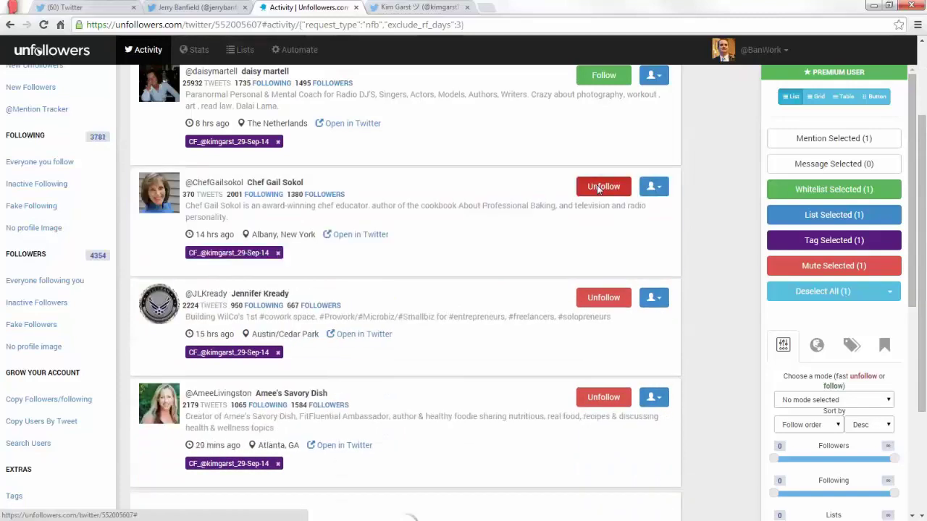
left_click(598, 186)
left_click(598, 187)
left_click(598, 187)
left_click(598, 187)
left_click(597, 187)
left_click(600, 188)
left_click(599, 188)
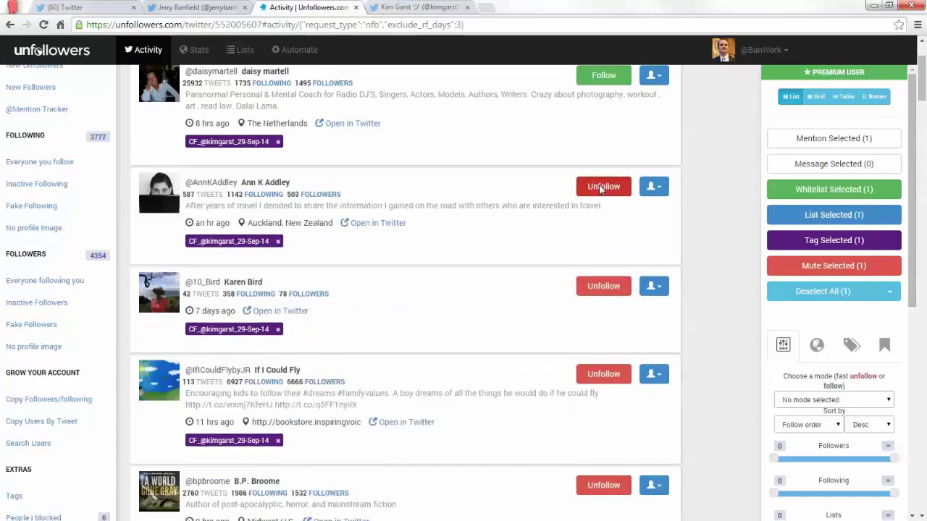
left_click(599, 188)
left_click(600, 187)
left_click(600, 188)
left_click(600, 188)
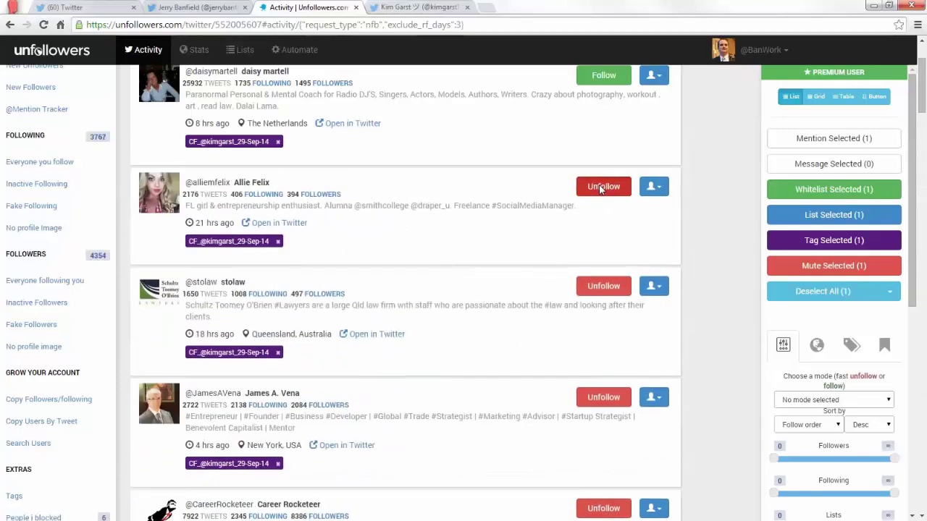
left_click(600, 187)
left_click(600, 187)
left_click(600, 187)
left_click(599, 188)
left_click(600, 188)
left_click(599, 187)
left_click(599, 188)
left_click(600, 187)
left_click(600, 188)
left_click(600, 188)
left_click(599, 188)
left_click(600, 188)
left_click(600, 188)
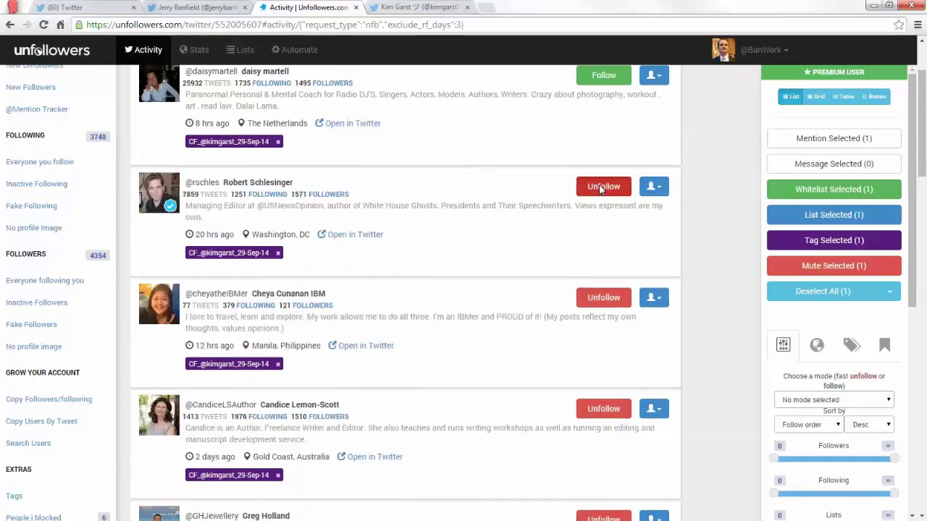
left_click(600, 188)
left_click(599, 187)
left_click(600, 188)
left_click(600, 188)
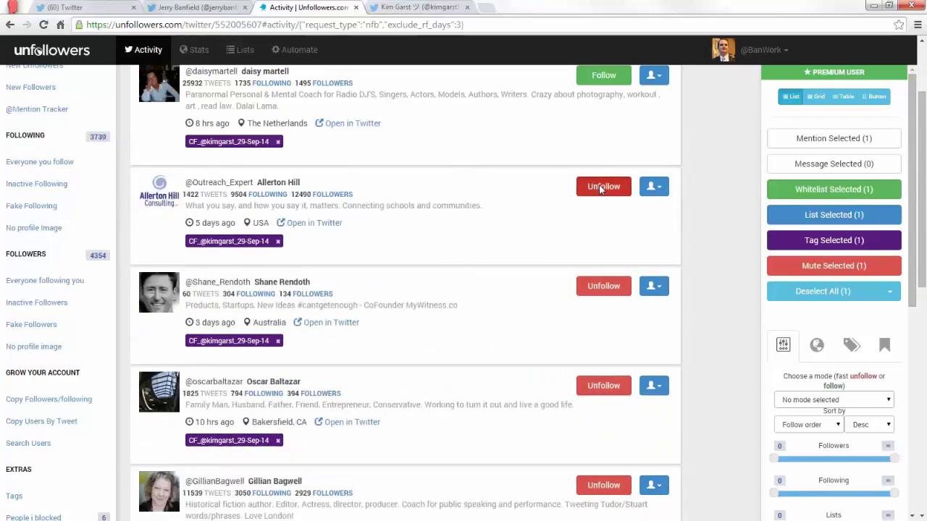
left_click(600, 187)
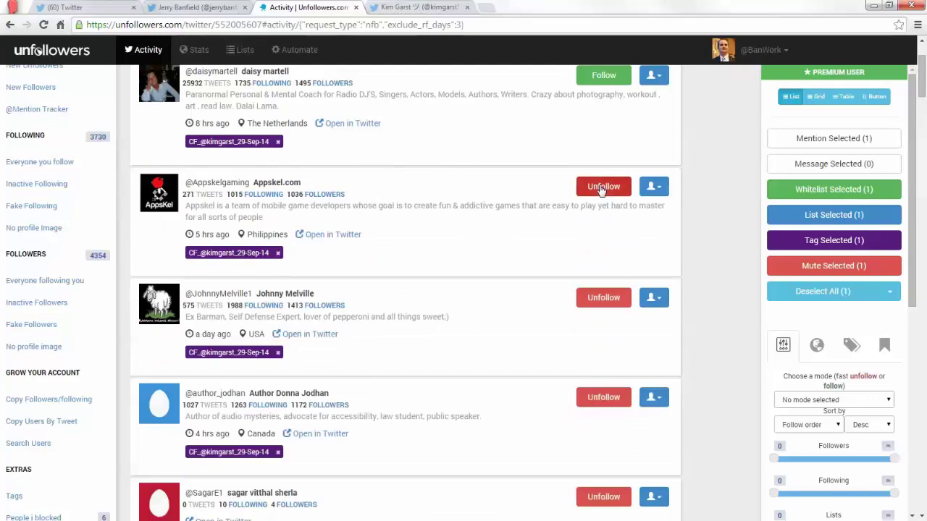
left_click(601, 187)
left_click(601, 187)
left_click(601, 187)
left_click(600, 187)
left_click(600, 187)
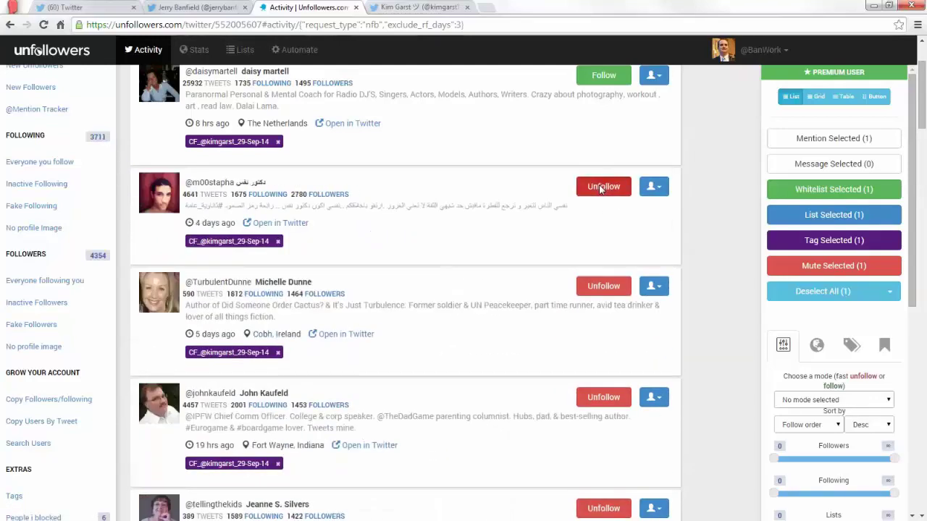
left_click(600, 187)
left_click(600, 187)
left_click(601, 187)
left_click(600, 186)
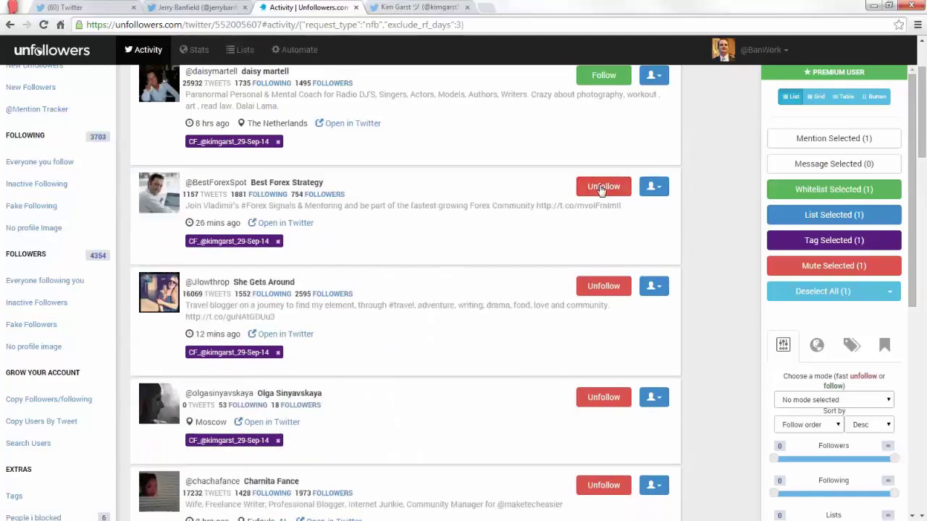
left_click(600, 187)
left_click(600, 187)
left_click(600, 187)
left_click(600, 187)
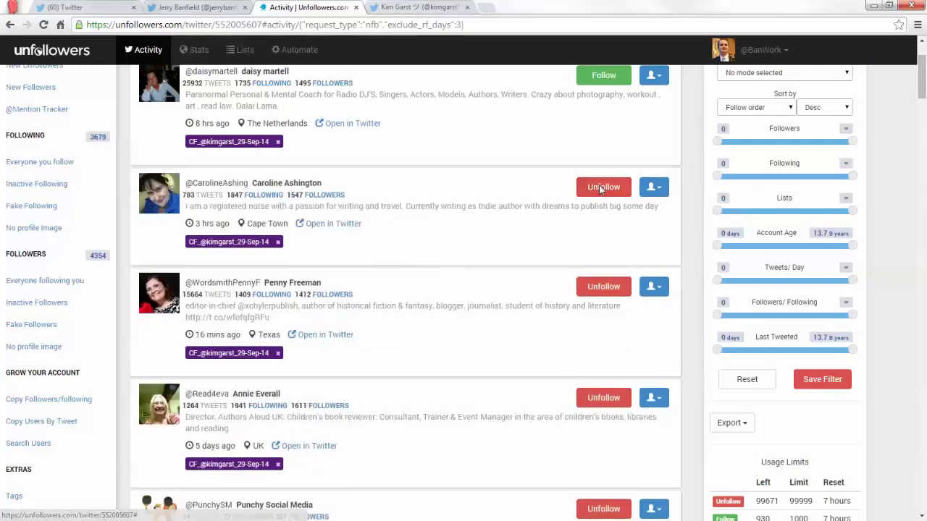
left_click(600, 187)
left_click(601, 187)
left_click(600, 186)
left_click(600, 187)
left_click(600, 186)
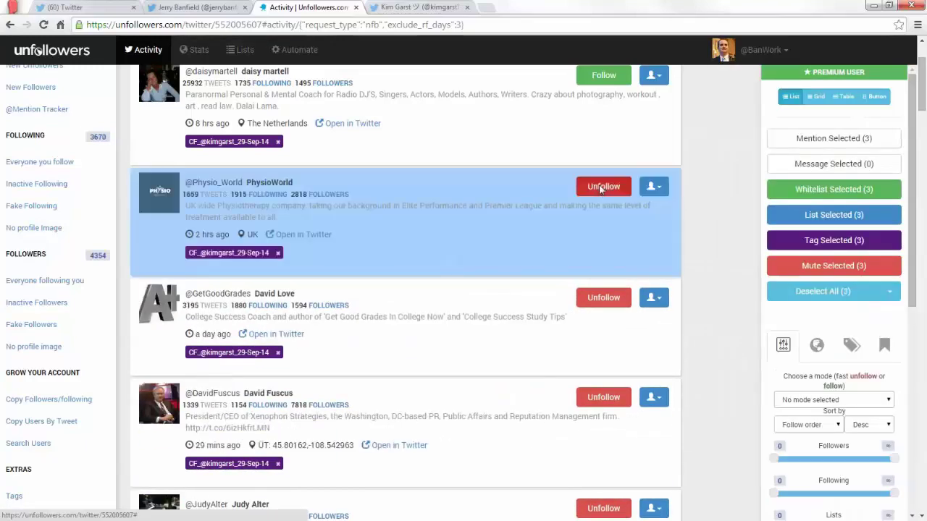
left_click(600, 186)
left_click(601, 187)
left_click(601, 187)
left_click(600, 187)
left_click(600, 187)
left_click(600, 187)
left_click(600, 187)
left_click(601, 187)
left_click(601, 187)
left_click(600, 187)
left_click(600, 187)
left_click(600, 187)
left_click(601, 187)
left_click(601, 187)
left_click(600, 187)
left_click(601, 187)
left_click(601, 186)
left_click(600, 186)
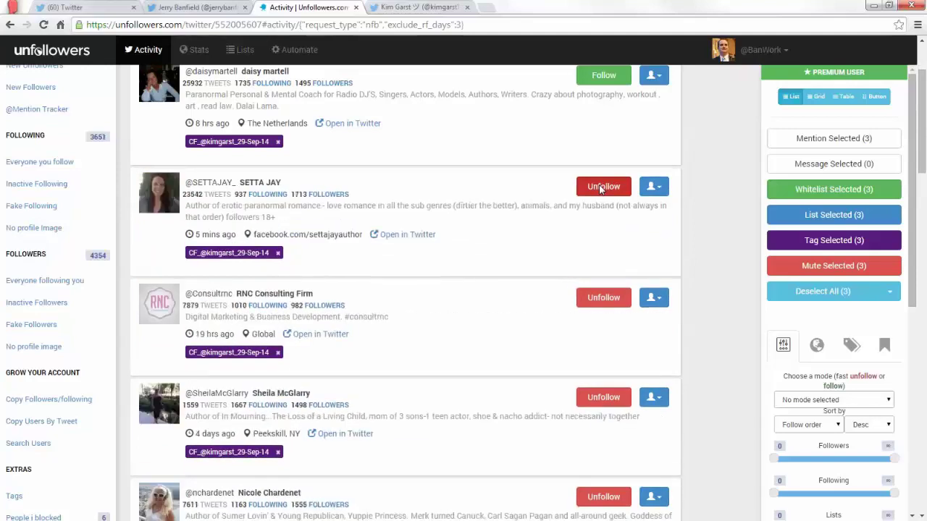
left_click(600, 186)
left_click(600, 187)
left_click(600, 187)
left_click(600, 187)
left_click(601, 187)
left_click(601, 186)
left_click(601, 187)
left_click(600, 187)
left_click(600, 186)
left_click(600, 187)
left_click(600, 187)
left_click(601, 187)
left_click(600, 187)
left_click(600, 186)
left_click(601, 187)
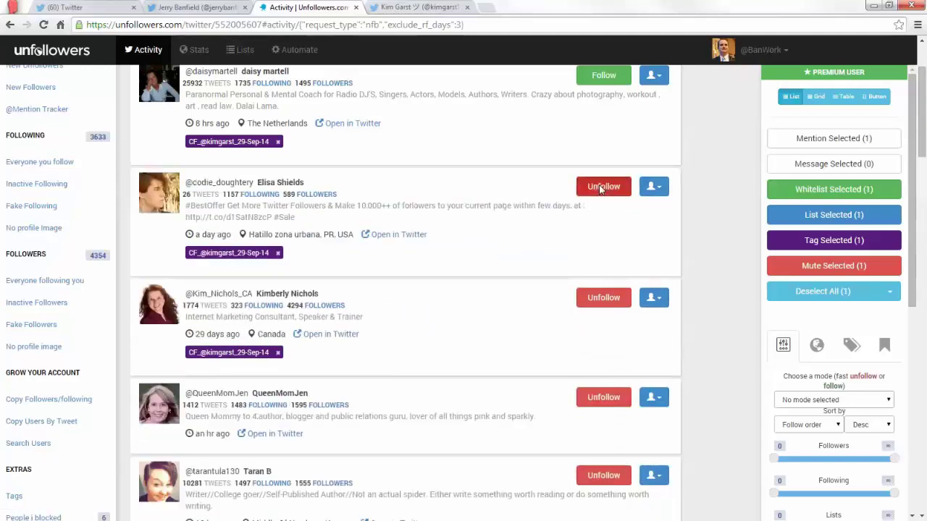
left_click(600, 187)
left_click(600, 187)
left_click(601, 187)
left_click(600, 187)
left_click(600, 187)
left_click(601, 187)
left_click(601, 187)
left_click(600, 187)
left_click(600, 187)
left_click(600, 187)
left_click(600, 187)
left_click(600, 187)
left_click(600, 187)
left_click(601, 187)
left_click(601, 186)
left_click(600, 187)
left_click(600, 186)
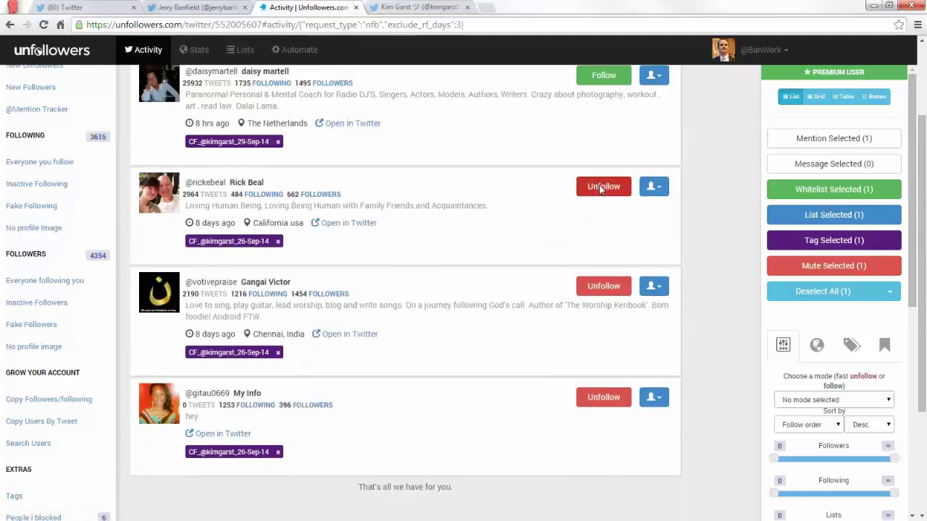
left_click(600, 187)
left_click(600, 187)
scroll(600, 190, "up", 2)
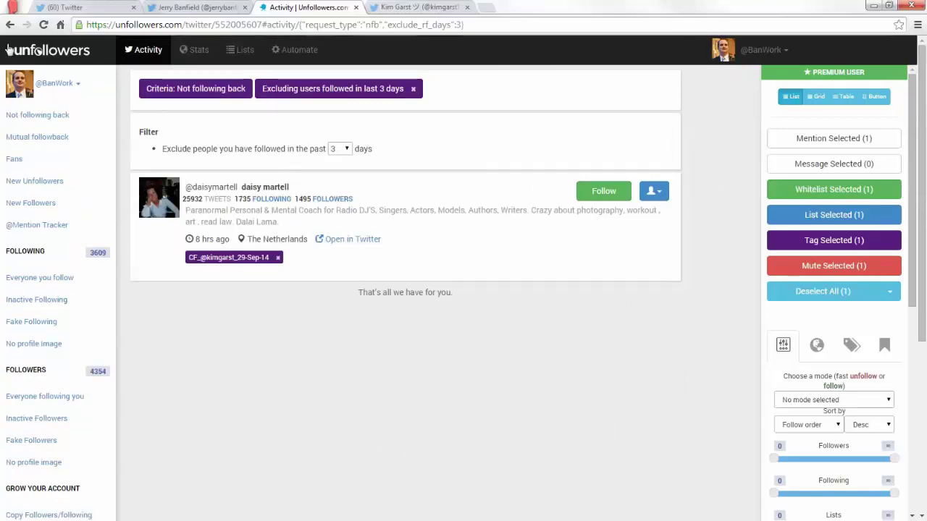
Reload Twitter to verify following reads 3,609, then return to Unfollowers.com's Copy Followers/Following tool.
left_click(66, 6)
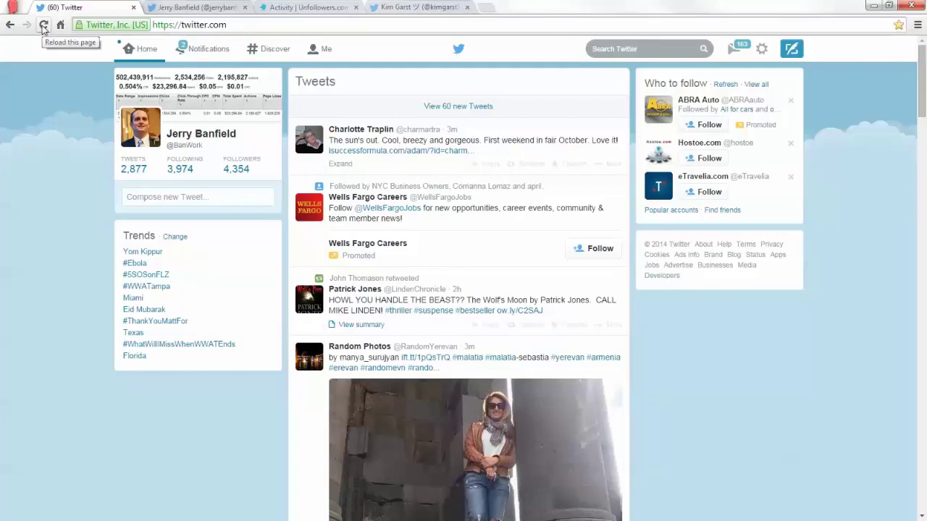
left_click(43, 27)
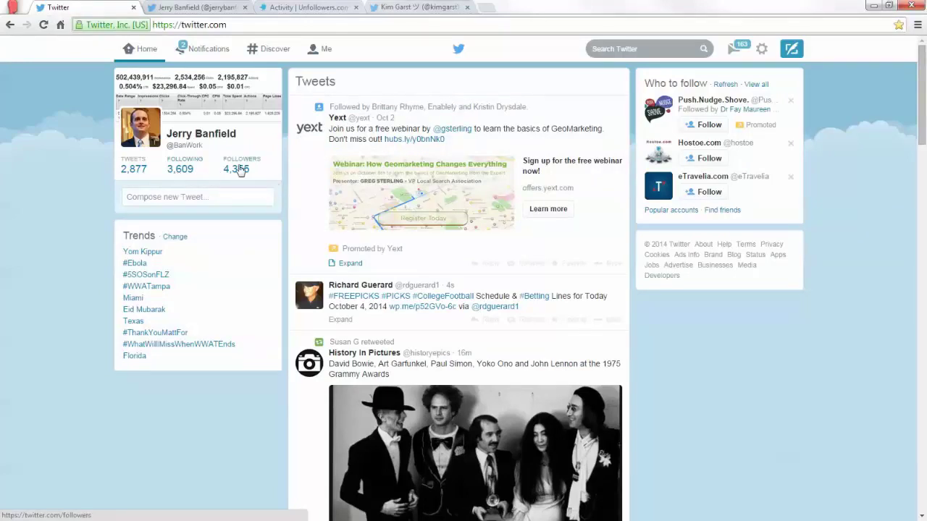
left_click(221, 7)
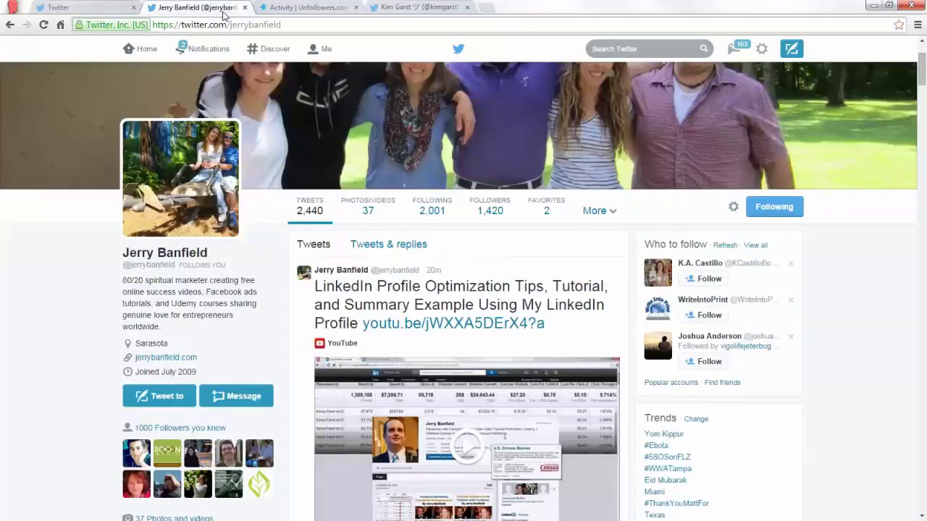
left_click(308, 7)
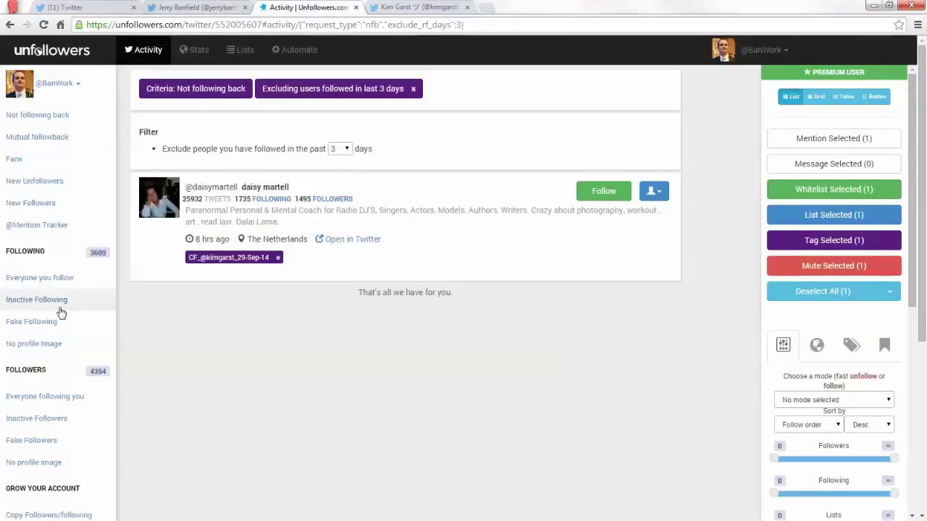
scroll(64, 325, "down", 3)
left_click(59, 349)
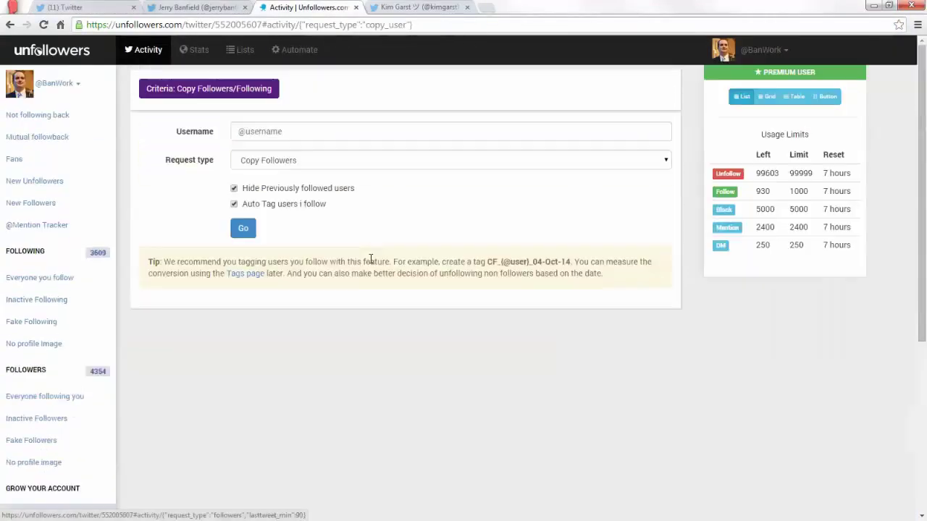
left_click(282, 133)
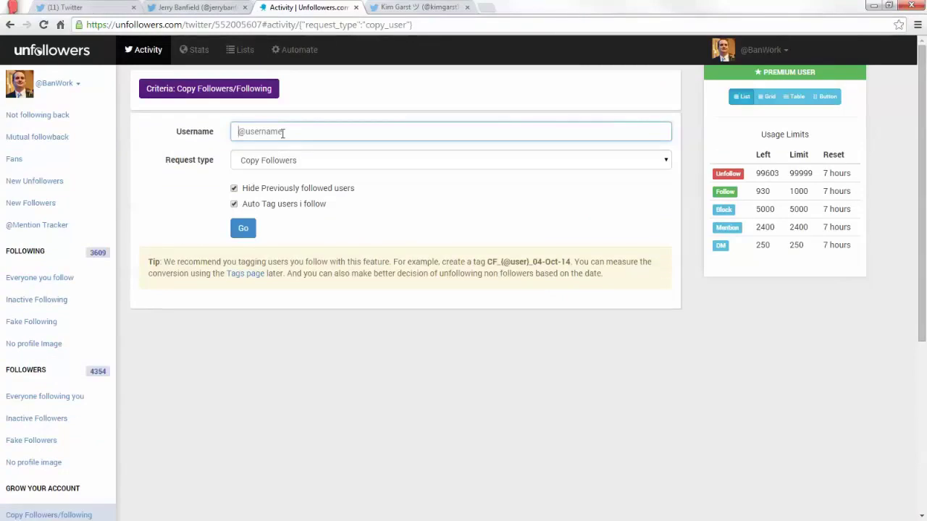
left_click(437, 6)
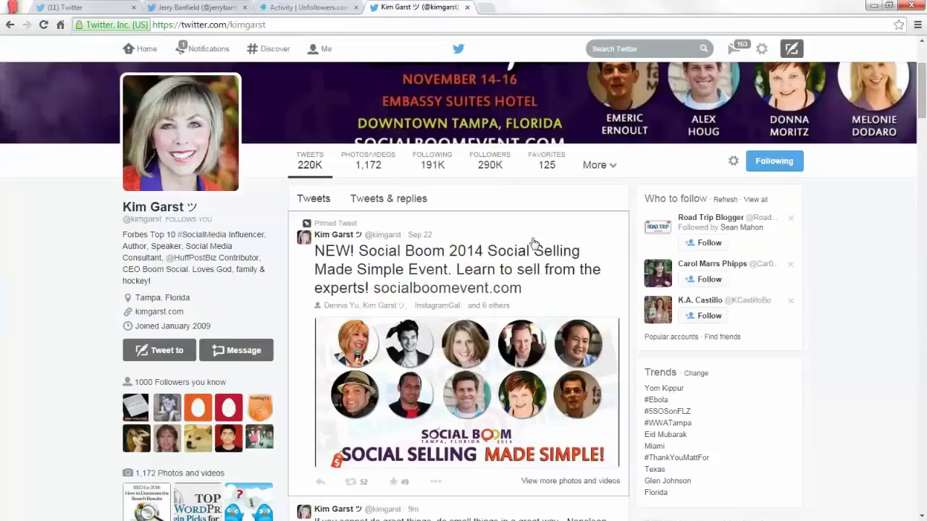
scroll(507, 248, "down", 5)
left_click(352, 6)
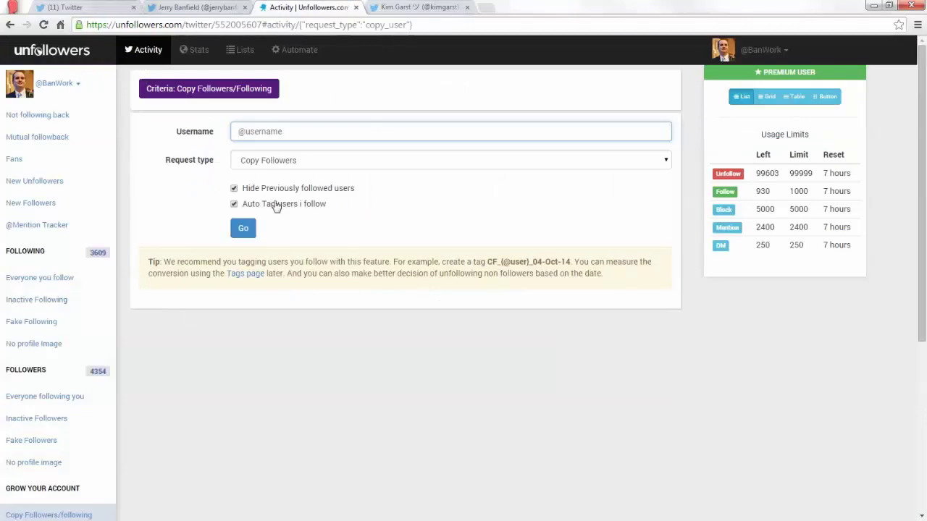
left_click(411, 6)
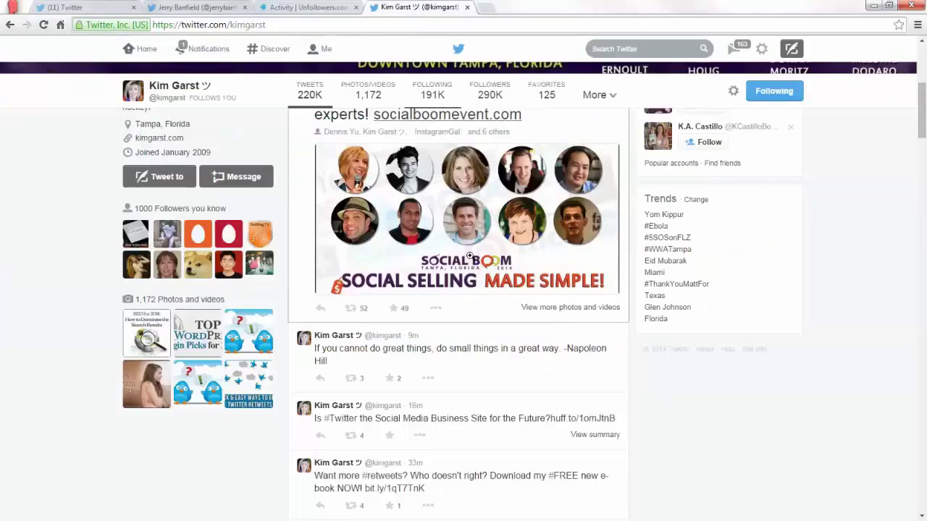
scroll(469, 265, "up", 5)
scroll(469, 265, "down", 2)
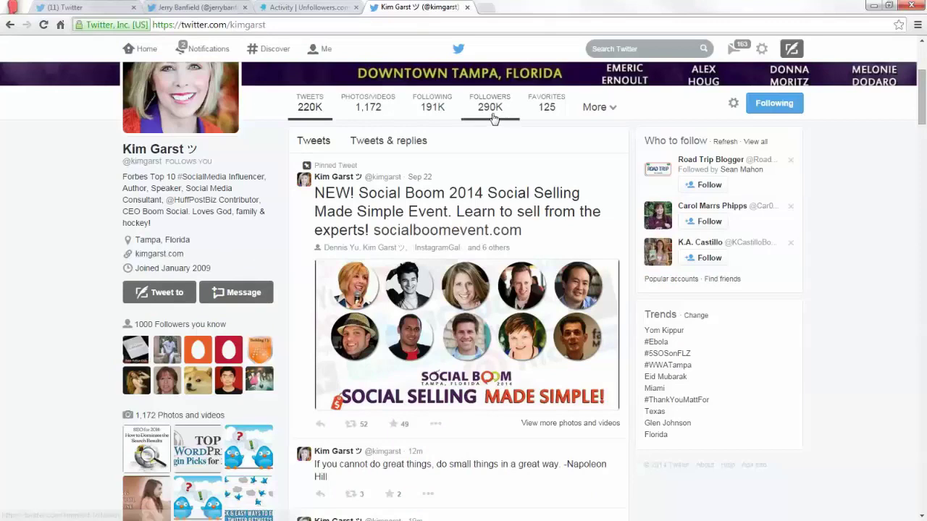
mouse_move(492, 118)
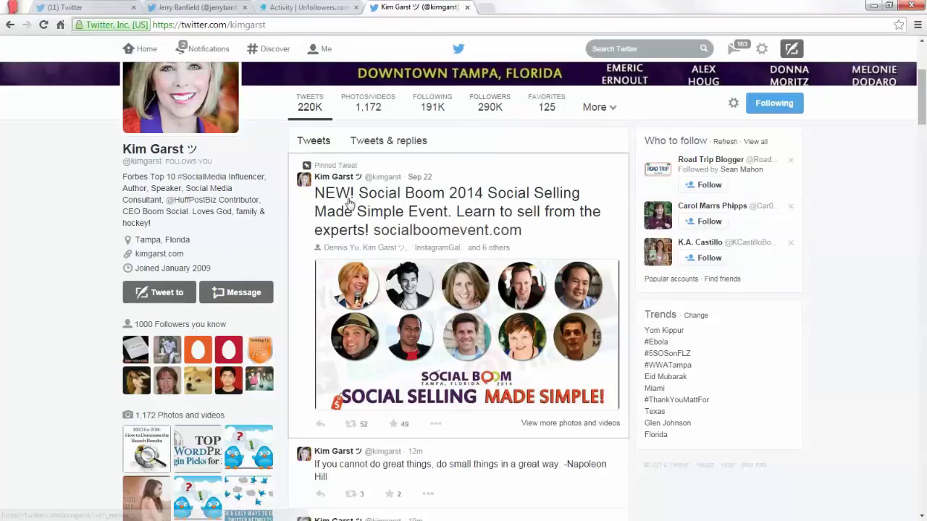
scroll(354, 222, "down", 4)
scroll(578, 354, "up", 5)
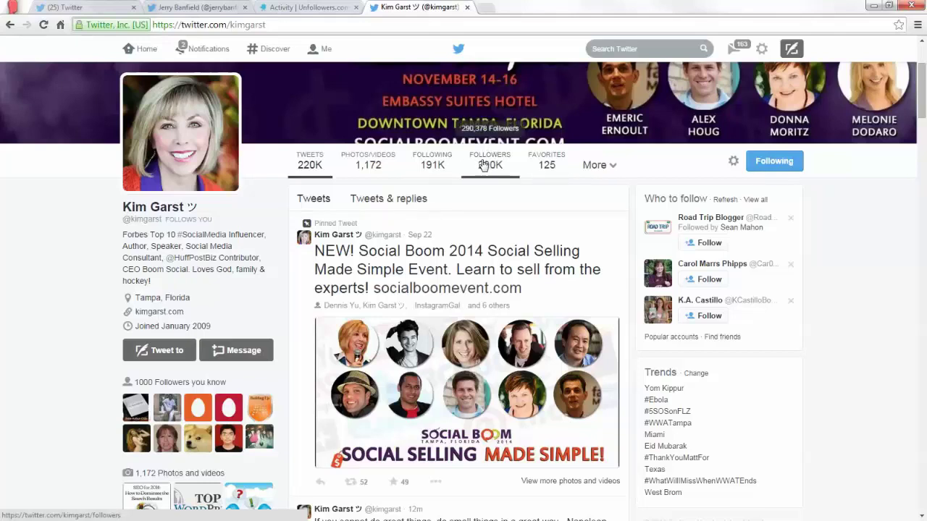
scroll(484, 165, "down", 1)
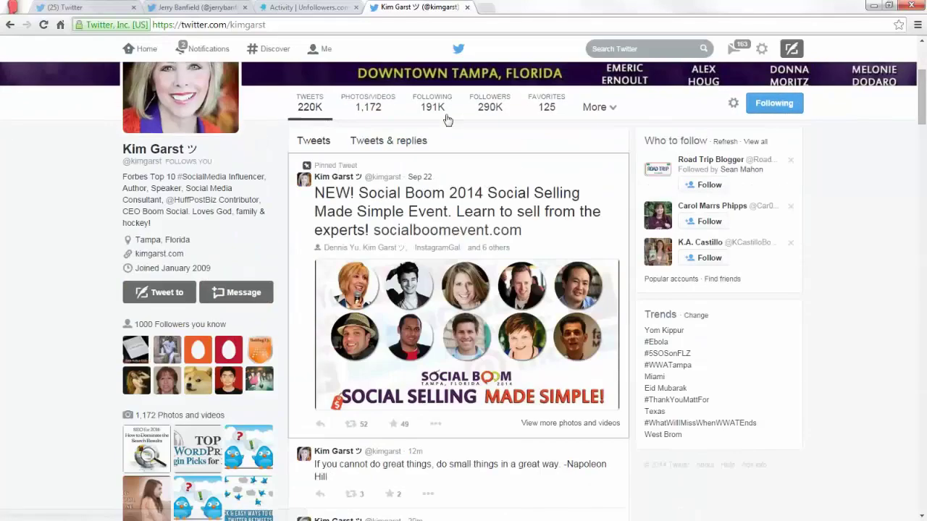
Return to the Copy Followers form and load the influencer's followers list.
left_click(307, 8)
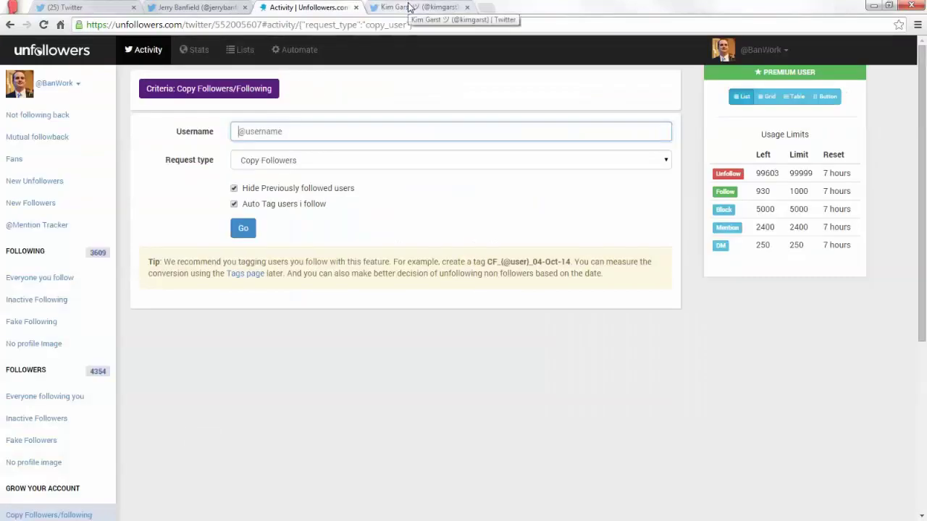
type("@kimgarst")
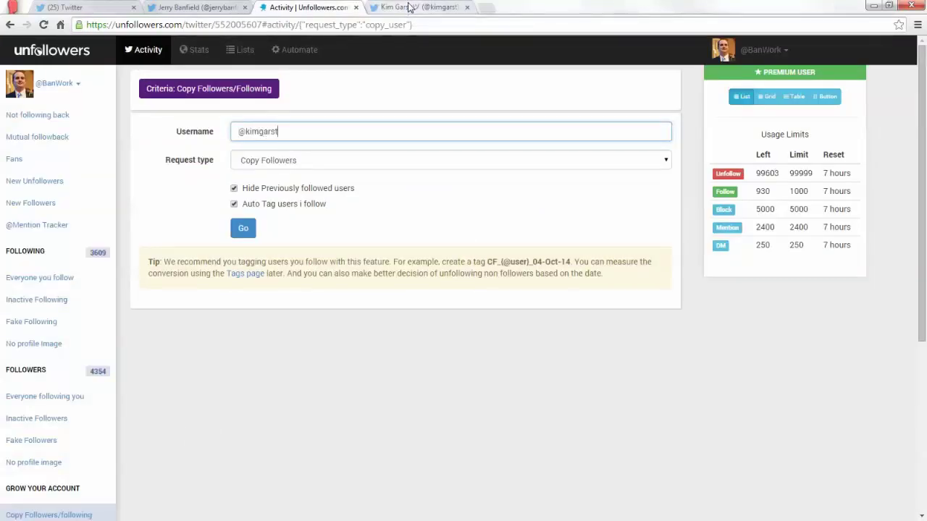
key("Return")
scroll(458, 256, "down", 1)
scroll(457, 261, "up", 1)
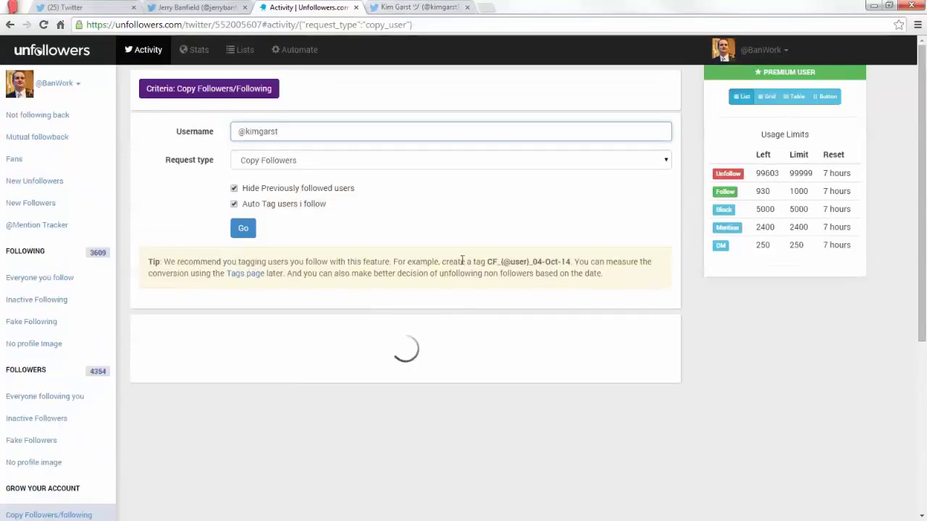
scroll(511, 244, "down", 2)
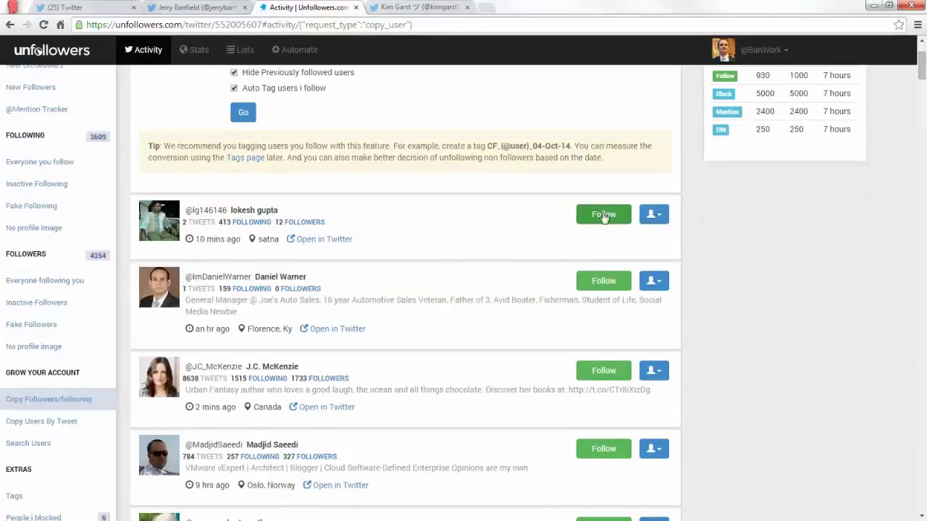
Follow the top suggested user repeatedly until following reaches 3,905 with 630 follows left.
left_click(603, 214)
left_click(603, 214)
left_click(603, 214)
left_click(604, 214)
left_click(604, 215)
left_click(604, 214)
left_click(603, 214)
left_click(603, 214)
left_click(603, 214)
left_click(603, 214)
left_click(603, 214)
left_click(604, 215)
left_click(603, 214)
left_click(604, 214)
left_click(604, 214)
left_click(603, 215)
left_click(603, 214)
left_click(604, 215)
left_click(604, 214)
left_click(603, 215)
left_click(604, 215)
left_click(603, 215)
left_click(603, 214)
left_click(603, 215)
left_click(603, 215)
left_click(603, 214)
left_click(604, 214)
left_click(603, 215)
left_click(603, 214)
left_click(603, 214)
left_click(603, 214)
left_click(603, 214)
left_click(603, 214)
left_click(603, 215)
left_click(603, 214)
left_click(603, 215)
left_click(604, 214)
left_click(603, 214)
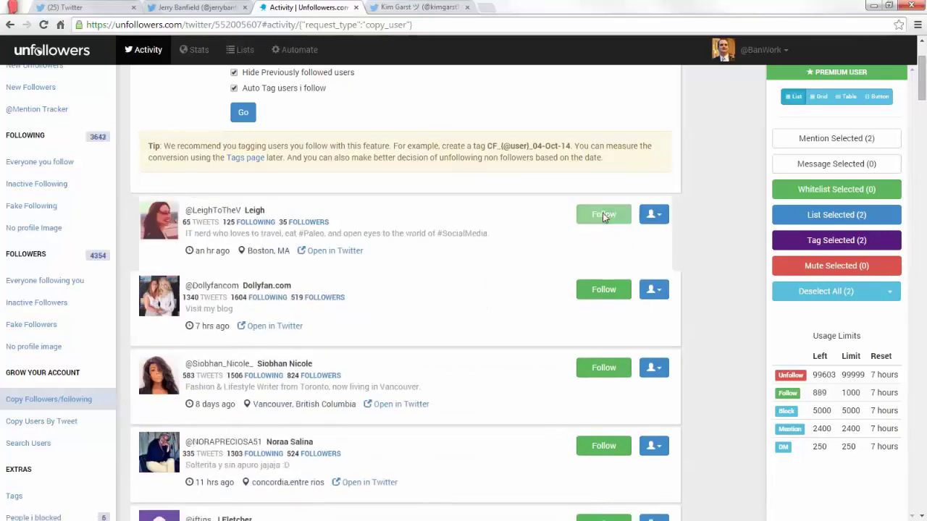
left_click(603, 214)
left_click(604, 214)
left_click(603, 214)
left_click(603, 215)
left_click(603, 214)
left_click(603, 215)
left_click(604, 214)
left_click(603, 214)
left_click(603, 214)
left_click(603, 214)
left_click(603, 214)
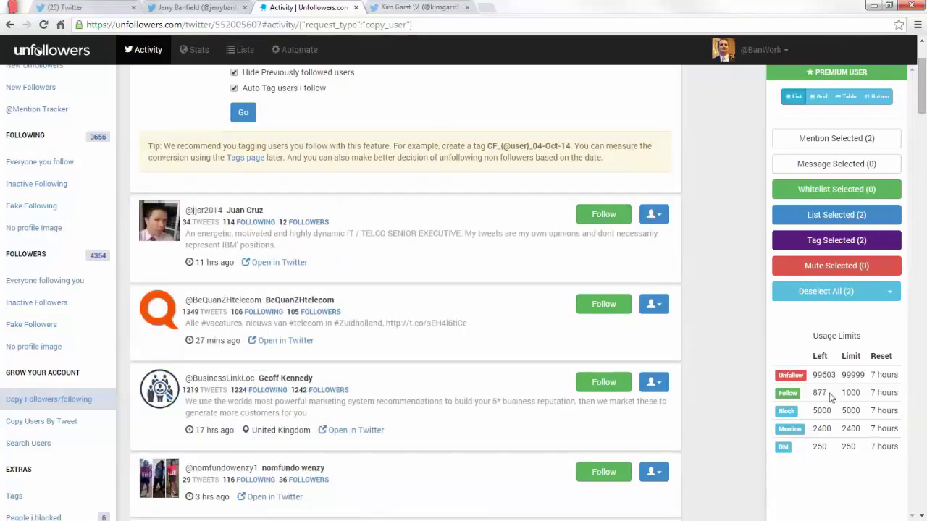
left_click(600, 223)
left_click(600, 223)
left_click(599, 223)
left_click(599, 223)
left_click(599, 223)
left_click(600, 223)
left_click(600, 223)
left_click(600, 224)
left_click(601, 224)
left_click(600, 225)
left_click(600, 225)
left_click(600, 225)
left_click(601, 224)
left_click(601, 224)
left_click(601, 223)
left_click(603, 224)
left_click(604, 218)
left_click(603, 217)
left_click(604, 217)
left_click(604, 217)
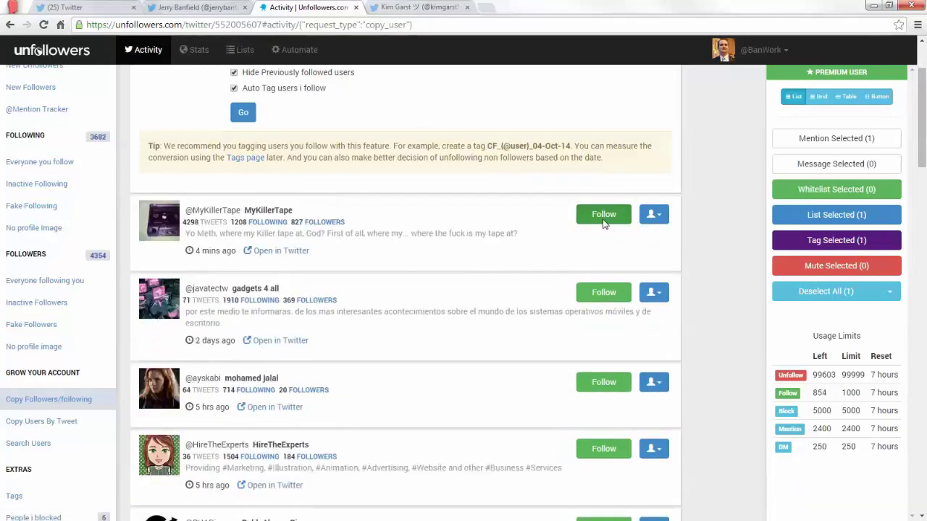
left_click(603, 217)
left_click(603, 217)
left_click(603, 217)
left_click(603, 218)
left_click(603, 217)
left_click(604, 217)
left_click(603, 218)
left_click(603, 217)
left_click(605, 217)
left_click(605, 217)
left_click(604, 216)
left_click(605, 217)
left_click(605, 216)
left_click(605, 217)
left_click(605, 217)
left_click(605, 217)
left_click(605, 217)
left_click(605, 216)
left_click(605, 217)
left_click(605, 217)
left_click(605, 217)
left_click(605, 217)
left_click(605, 217)
left_click(604, 216)
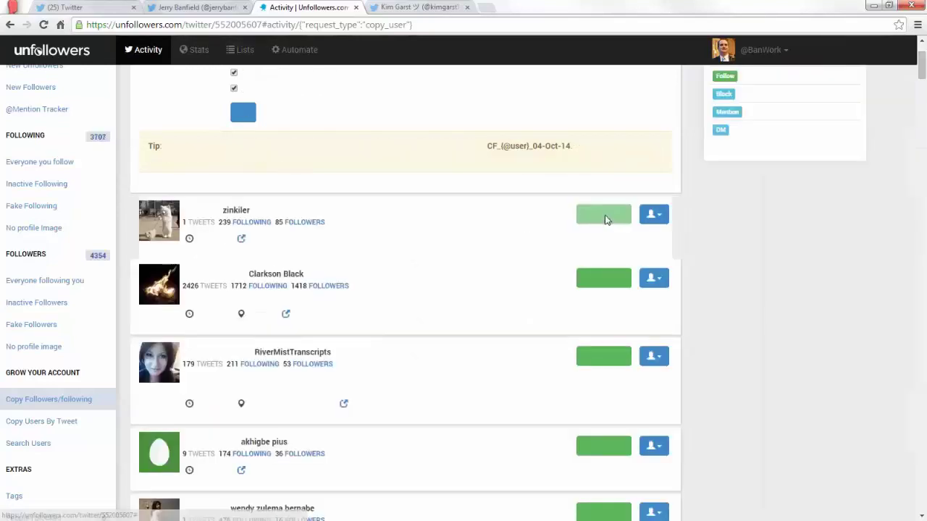
left_click(605, 216)
left_click(605, 216)
left_click(605, 216)
left_click(604, 217)
left_click(605, 216)
left_click(605, 216)
left_click(605, 217)
left_click(605, 217)
left_click(605, 216)
left_click(605, 217)
left_click(604, 216)
left_click(605, 216)
left_click(605, 216)
left_click(605, 217)
left_click(605, 216)
left_click(605, 216)
left_click(605, 217)
left_click(605, 216)
left_click(605, 217)
left_click(604, 216)
left_click(605, 216)
left_click(605, 216)
left_click(605, 217)
left_click(604, 217)
left_click(605, 217)
left_click(604, 217)
left_click(605, 216)
left_click(604, 216)
left_click(605, 216)
left_click(605, 217)
left_click(605, 216)
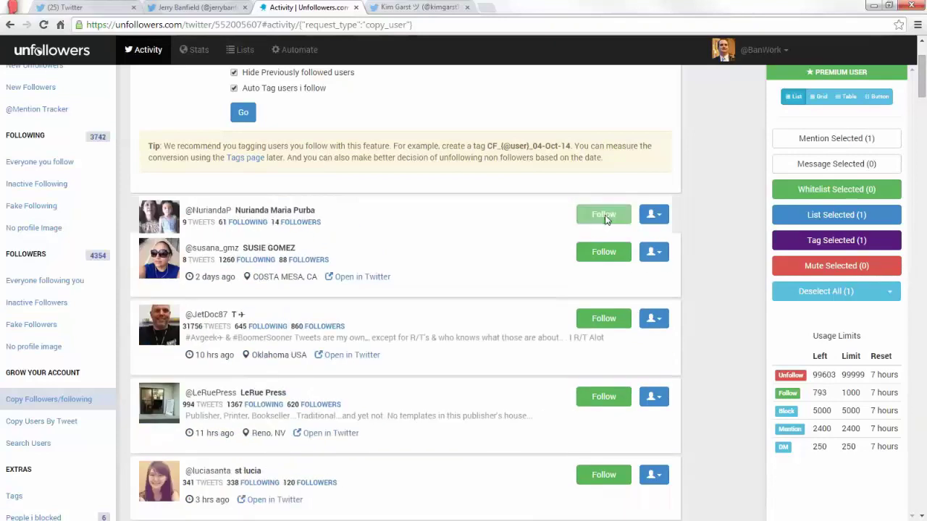
left_click(605, 216)
left_click(605, 217)
left_click(604, 216)
left_click(605, 217)
left_click(604, 217)
left_click(605, 216)
left_click(605, 216)
left_click(605, 216)
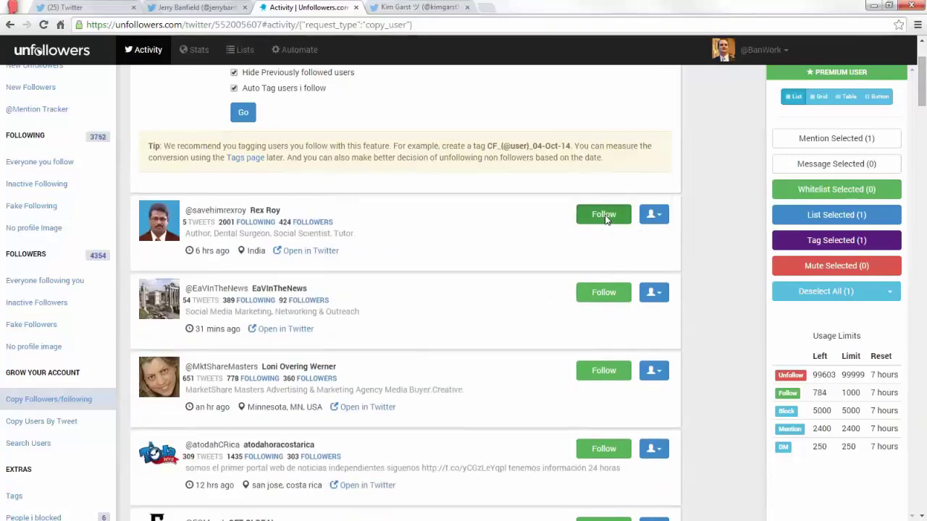
left_click(605, 216)
left_click(605, 216)
left_click(605, 216)
left_click(605, 216)
left_click(605, 216)
left_click(605, 216)
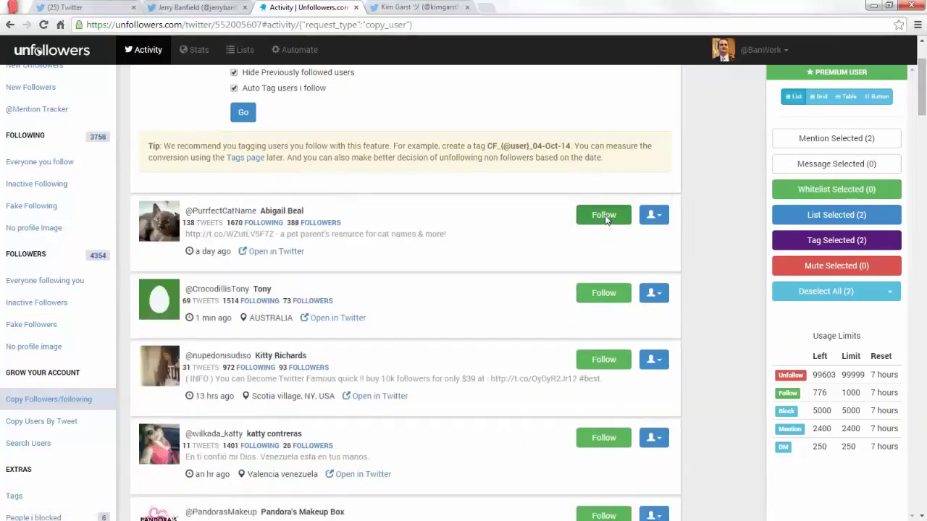
left_click(604, 217)
left_click(605, 216)
left_click(605, 216)
left_click(605, 217)
left_click(604, 217)
left_click(605, 216)
left_click(605, 216)
left_click(604, 216)
left_click(605, 216)
left_click(605, 216)
left_click(604, 217)
left_click(605, 216)
left_click(604, 217)
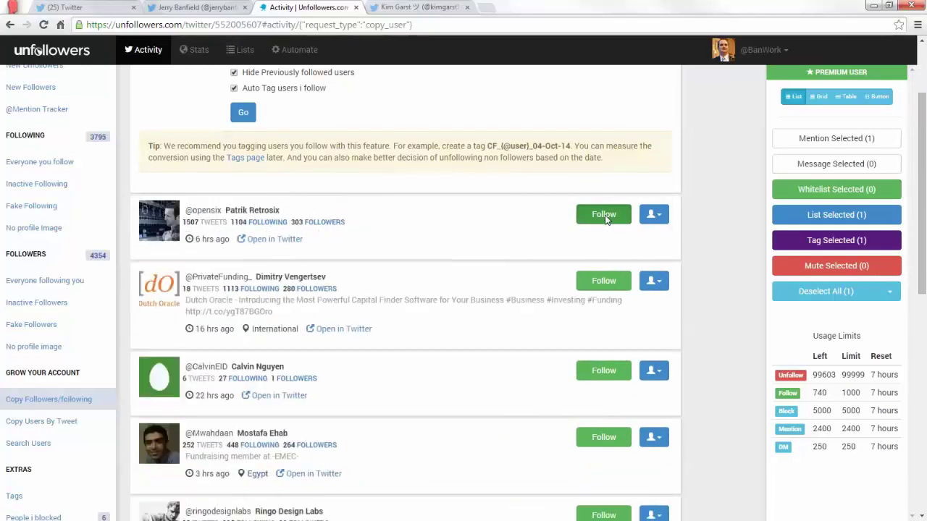
left_click(605, 216)
left_click(605, 217)
left_click(605, 216)
left_click(605, 217)
left_click(605, 216)
left_click(605, 217)
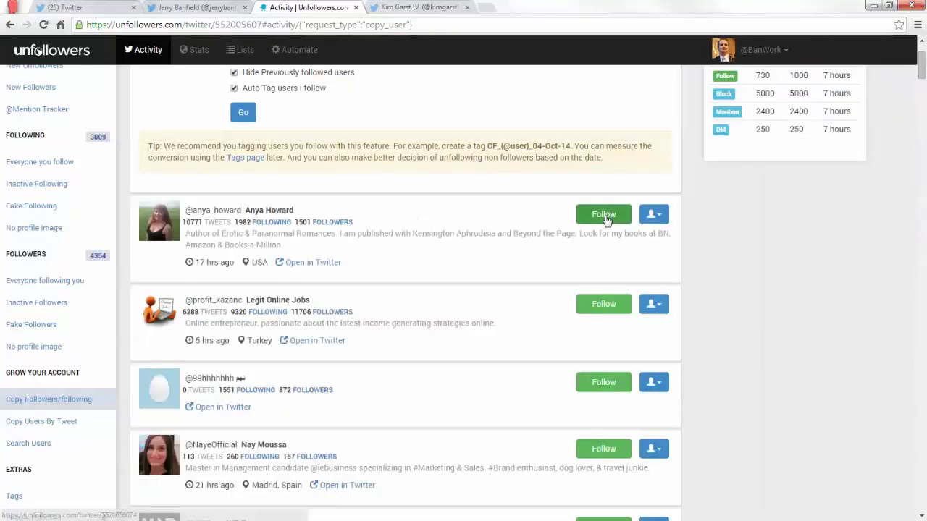
left_click(605, 216)
left_click(605, 216)
left_click(605, 216)
left_click(604, 217)
left_click(604, 217)
left_click(604, 216)
left_click(604, 217)
left_click(605, 216)
left_click(605, 217)
left_click(604, 217)
left_click(605, 216)
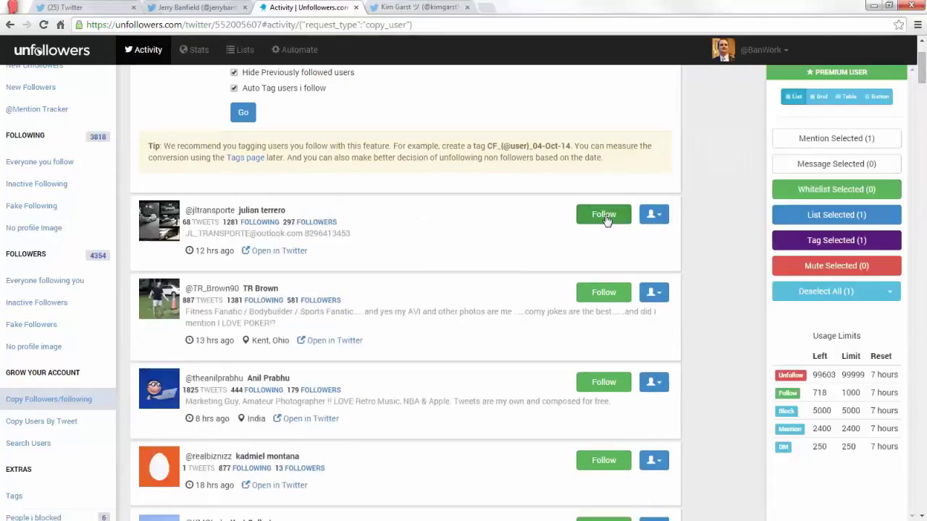
left_click(604, 217)
left_click(604, 217)
left_click(604, 217)
left_click(605, 216)
left_click(604, 216)
left_click(604, 217)
left_click(605, 217)
left_click(605, 217)
left_click(605, 217)
left_click(605, 217)
left_click(606, 218)
left_click(606, 217)
left_click(606, 218)
left_click(606, 217)
left_click(604, 216)
left_click(604, 217)
left_click(604, 217)
left_click(605, 217)
left_click(605, 217)
left_click(604, 216)
left_click(605, 216)
left_click(605, 217)
left_click(605, 217)
left_click(605, 216)
left_click(605, 216)
left_click(604, 216)
left_click(604, 217)
left_click(605, 217)
left_click(605, 216)
left_click(604, 216)
left_click(605, 217)
left_click(605, 218)
left_click(605, 218)
left_click(606, 217)
left_click(605, 217)
left_click(605, 217)
left_click(606, 217)
left_click(606, 217)
left_click(606, 217)
left_click(605, 217)
left_click(606, 217)
left_click(605, 217)
left_click(606, 218)
left_click(605, 218)
left_click(605, 217)
left_click(606, 217)
left_click(606, 217)
left_click(606, 218)
left_click(605, 217)
left_click(605, 218)
left_click(605, 217)
left_click(606, 217)
left_click(606, 218)
left_click(606, 217)
left_click(606, 217)
left_click(605, 217)
left_click(606, 217)
left_click(606, 217)
left_click(605, 217)
left_click(605, 217)
left_click(605, 218)
left_click(605, 217)
left_click(605, 217)
left_click(606, 217)
left_click(606, 217)
left_click(605, 217)
left_click(605, 218)
left_click(605, 218)
left_click(605, 218)
left_click(606, 217)
left_click(606, 217)
left_click(605, 218)
left_click(605, 217)
left_click(605, 217)
left_click(605, 218)
left_click(606, 218)
Follow each top user of the Copy Followers/following list until following reaches 4,223 with 315 follows left.
left_click(606, 217)
left_click(606, 217)
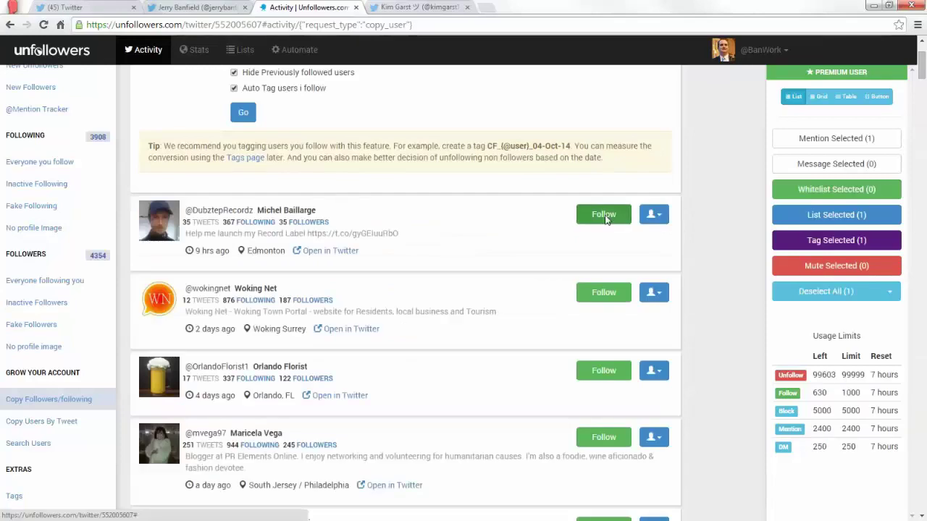
left_click(604, 216)
left_click(604, 215)
left_click(604, 216)
left_click(604, 215)
left_click(604, 215)
left_click(604, 215)
left_click(606, 217)
left_click(605, 217)
left_click(606, 218)
left_click(605, 218)
left_click(606, 218)
left_click(605, 217)
left_click(605, 217)
left_click(605, 218)
left_click(606, 218)
left_click(605, 217)
left_click(605, 217)
left_click(606, 217)
left_click(605, 218)
left_click(605, 217)
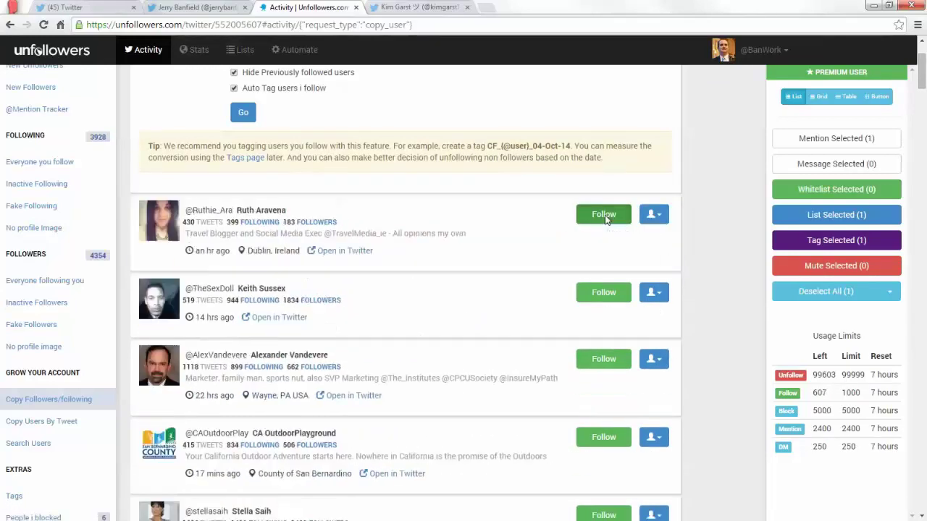
left_click(605, 216)
left_click(605, 216)
left_click(605, 216)
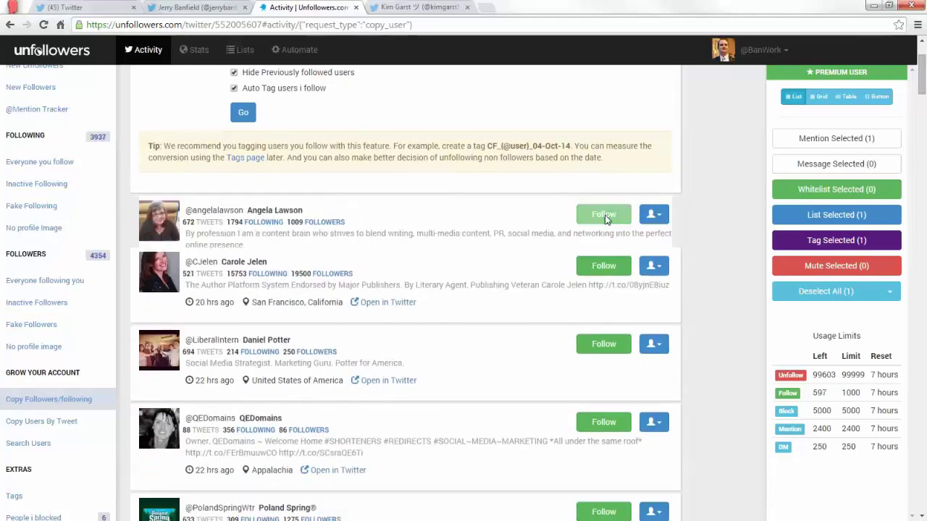
left_click(605, 216)
left_click(604, 215)
left_click(605, 215)
left_click(606, 216)
left_click(605, 216)
left_click(606, 215)
left_click(606, 216)
left_click(605, 216)
left_click(606, 215)
left_click(606, 216)
left_click(606, 216)
left_click(605, 216)
left_click(605, 215)
left_click(605, 216)
left_click(605, 216)
left_click(605, 216)
left_click(605, 215)
left_click(606, 216)
left_click(606, 216)
left_click(606, 216)
left_click(605, 216)
left_click(605, 216)
left_click(605, 216)
left_click(605, 216)
left_click(606, 216)
left_click(606, 215)
left_click(604, 215)
left_click(604, 215)
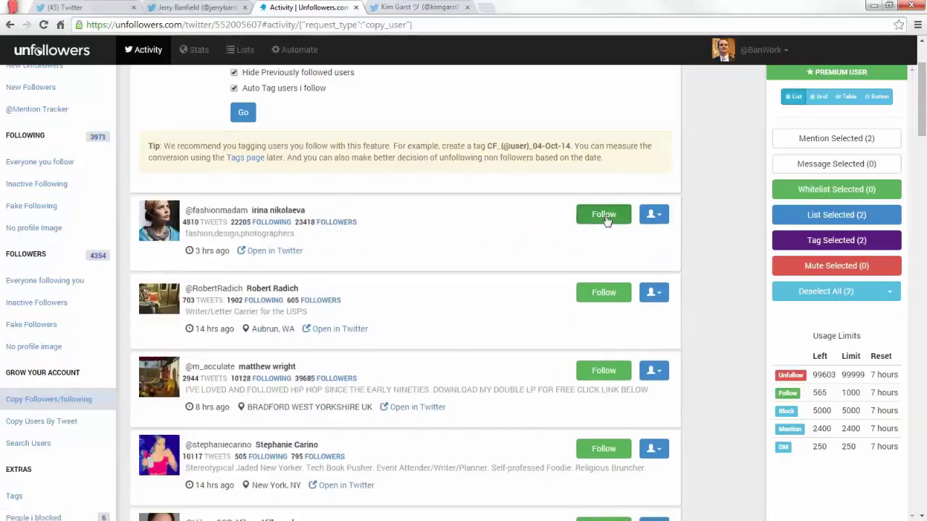
left_click(604, 215)
left_click(604, 215)
left_click(604, 215)
left_click(604, 215)
left_click(604, 215)
left_click(604, 215)
left_click(606, 216)
left_click(605, 216)
left_click(605, 216)
left_click(606, 216)
left_click(606, 216)
left_click(605, 216)
left_click(606, 215)
left_click(605, 216)
left_click(605, 216)
left_click(605, 216)
left_click(605, 216)
left_click(606, 215)
left_click(606, 216)
left_click(605, 216)
left_click(605, 216)
left_click(605, 216)
left_click(605, 216)
left_click(605, 216)
left_click(605, 216)
left_click(605, 216)
left_click(605, 215)
left_click(606, 216)
left_click(605, 216)
left_click(605, 216)
left_click(605, 216)
left_click(605, 216)
left_click(606, 216)
left_click(605, 216)
left_click(605, 216)
left_click(605, 215)
left_click(605, 216)
left_click(606, 216)
left_click(605, 216)
left_click(605, 216)
left_click(606, 215)
left_click(605, 216)
left_click(605, 215)
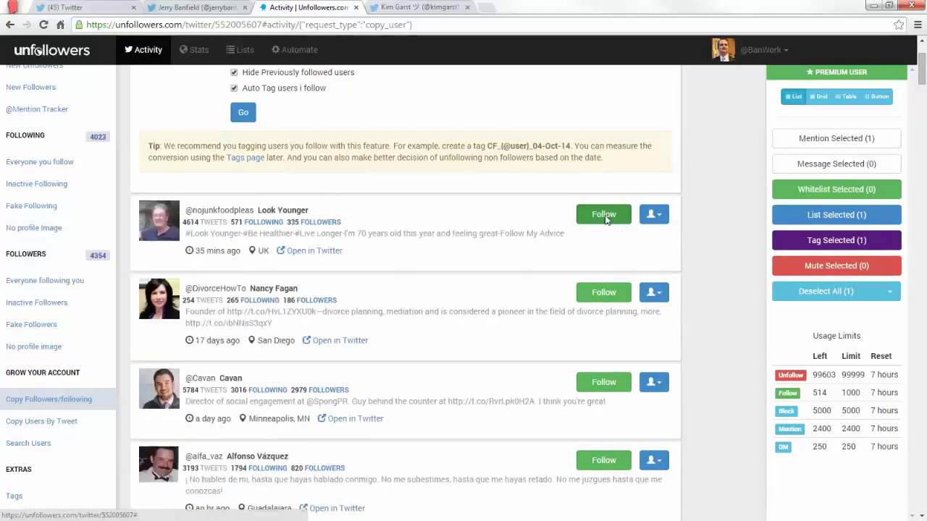
left_click(605, 216)
left_click(606, 216)
left_click(605, 216)
left_click(605, 216)
left_click(605, 215)
left_click(605, 216)
left_click(605, 216)
left_click(605, 215)
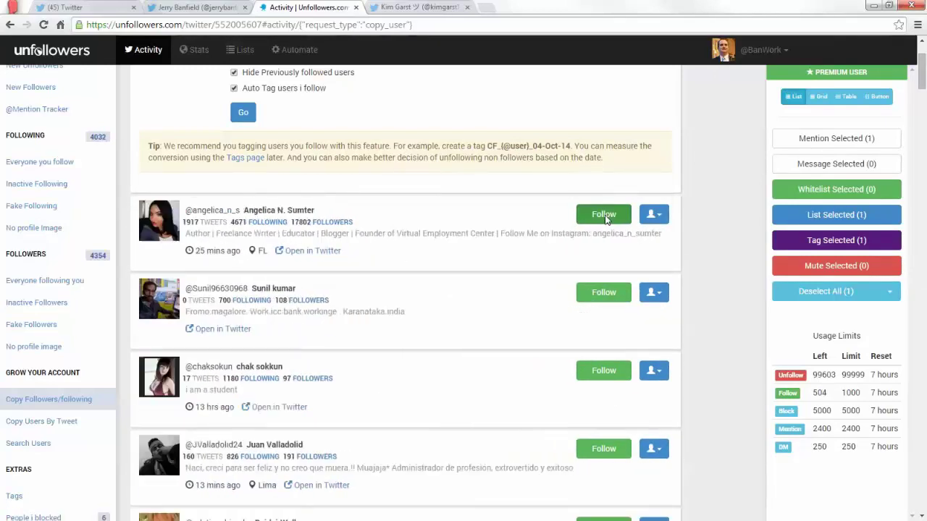
left_click(603, 214)
left_click(603, 215)
left_click(603, 215)
left_click(603, 214)
left_click(604, 214)
left_click(605, 215)
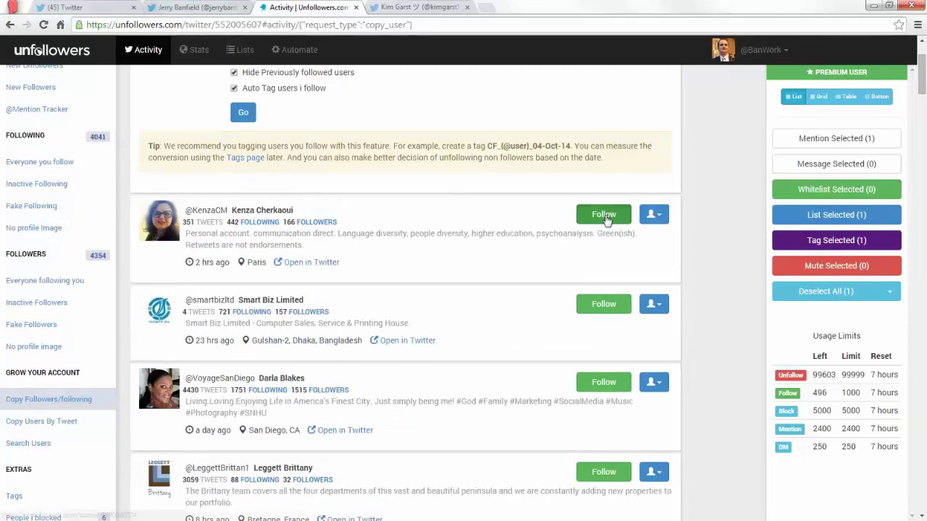
left_click(606, 215)
left_click(605, 216)
left_click(605, 215)
left_click(606, 216)
left_click(605, 216)
left_click(605, 215)
left_click(606, 216)
left_click(606, 215)
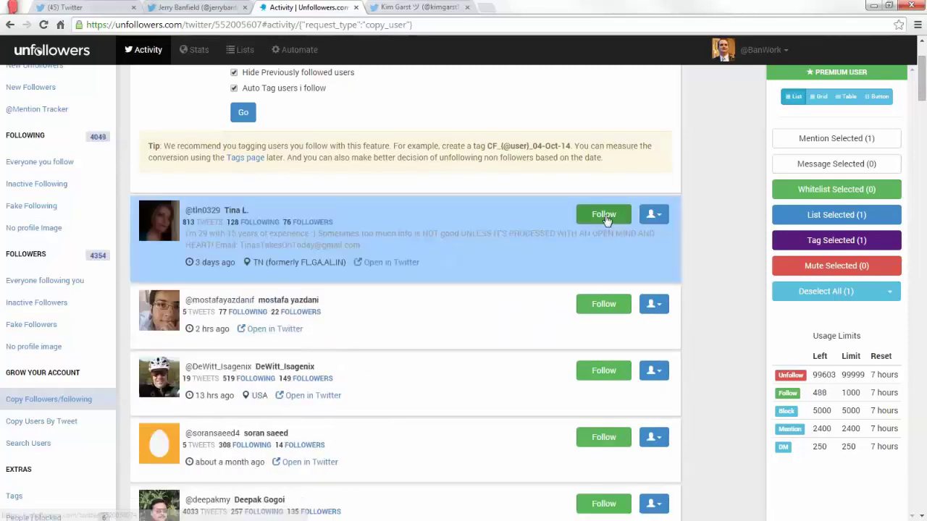
left_click(605, 216)
left_click(605, 216)
left_click(604, 215)
left_click(604, 216)
left_click(604, 215)
left_click(604, 215)
left_click(604, 215)
left_click(604, 215)
left_click(604, 215)
left_click(604, 215)
left_click(604, 215)
left_click(605, 216)
left_click(605, 216)
left_click(605, 216)
left_click(605, 216)
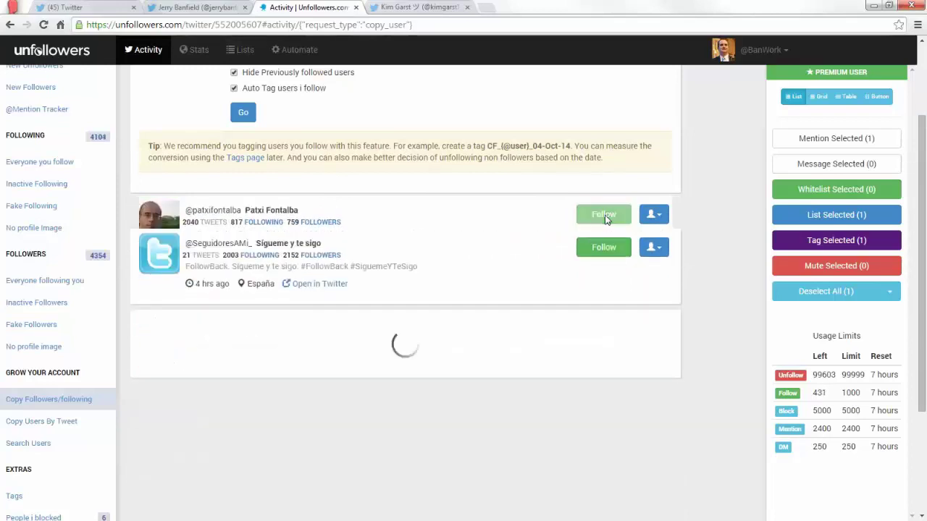
left_click(605, 216)
left_click(604, 216)
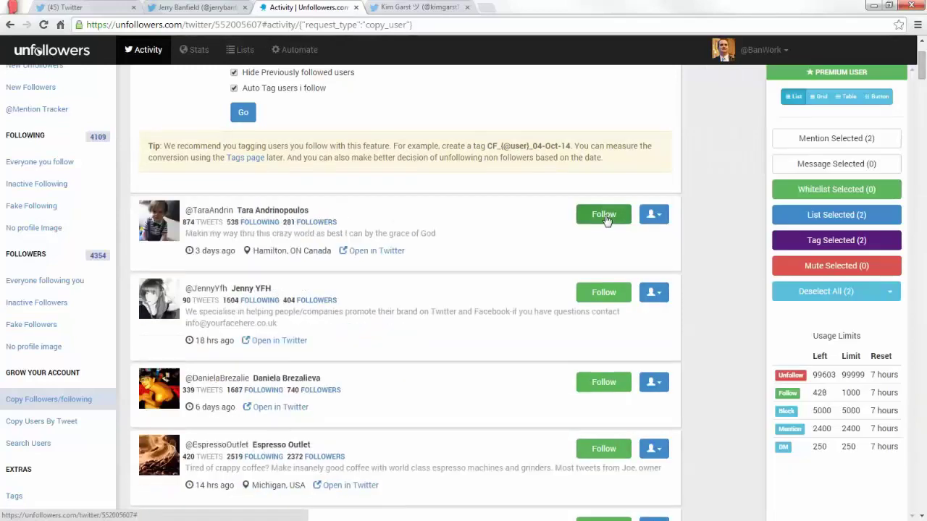
left_click(605, 215)
left_click(605, 216)
left_click(604, 216)
left_click(605, 216)
left_click(604, 216)
left_click(605, 216)
left_click(604, 216)
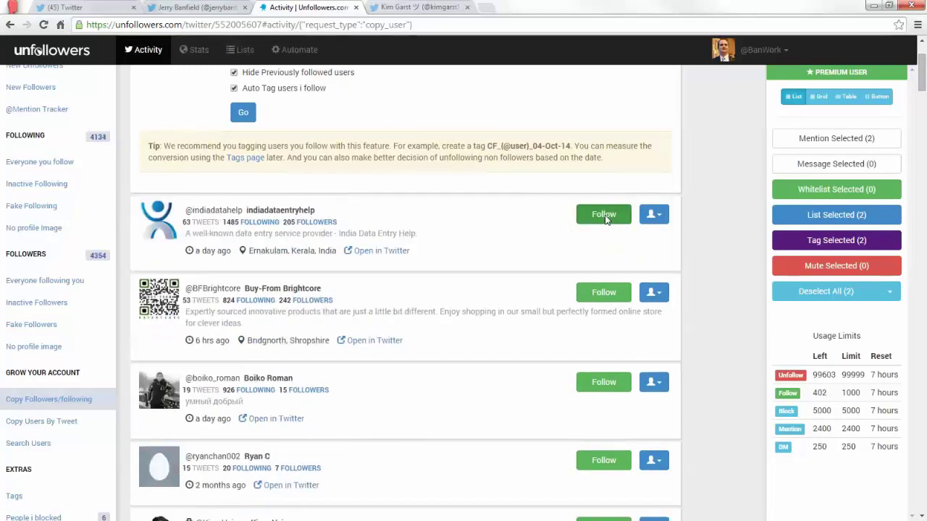
left_click(604, 216)
left_click(605, 216)
left_click(605, 216)
left_click(604, 215)
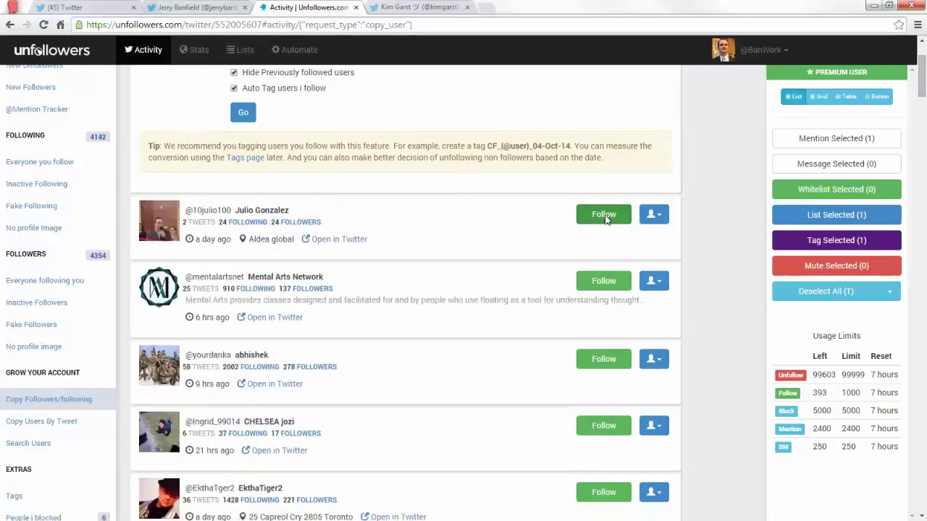
left_click(605, 216)
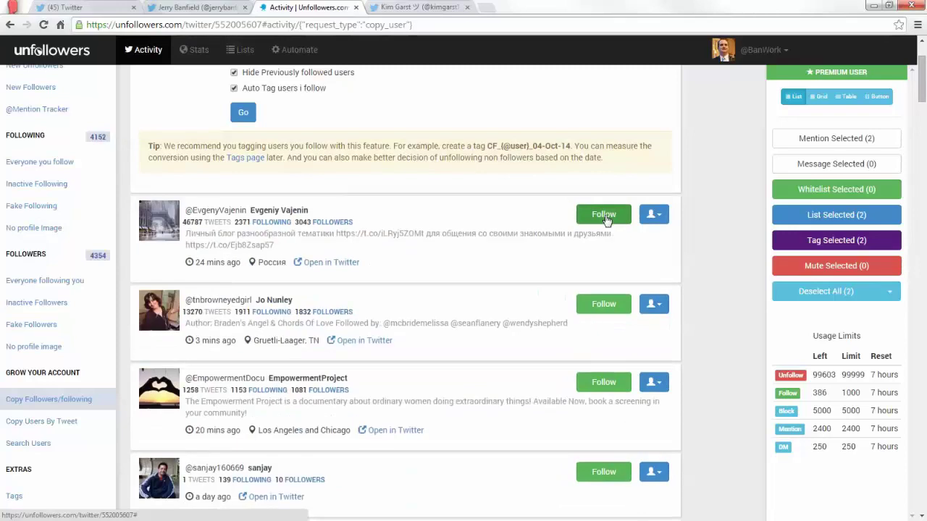
left_click(605, 216)
left_click(605, 215)
left_click(605, 216)
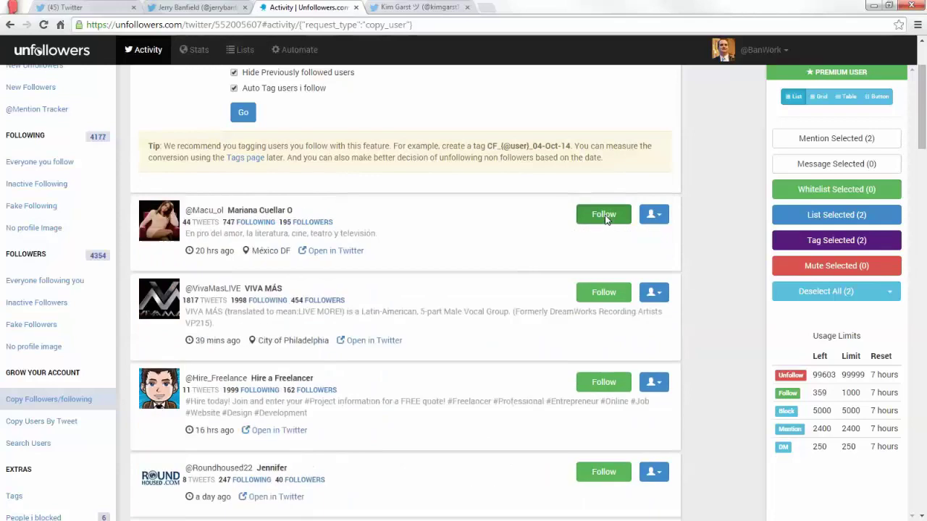
left_click(604, 215)
left_click(605, 216)
left_click(605, 216)
left_click(605, 216)
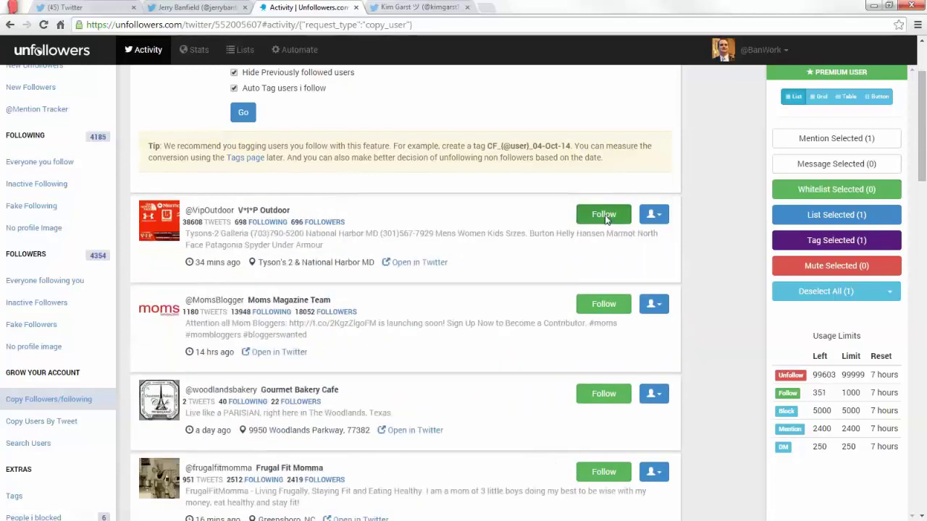
left_click(605, 215)
left_click(605, 215)
left_click(604, 215)
left_click(605, 216)
left_click(604, 216)
left_click(605, 215)
left_click(605, 216)
left_click(605, 216)
left_click(606, 217)
left_click(606, 217)
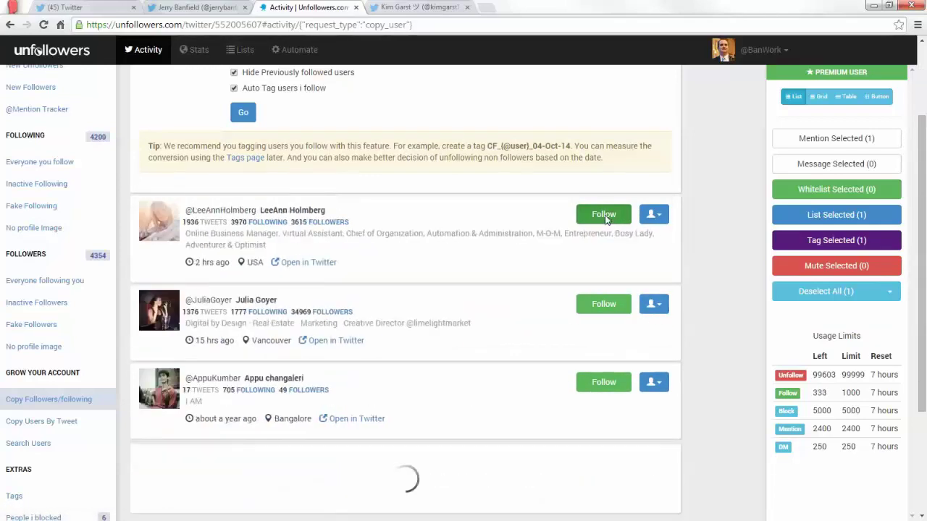
left_click(605, 215)
left_click(606, 216)
left_click(605, 216)
left_click(606, 215)
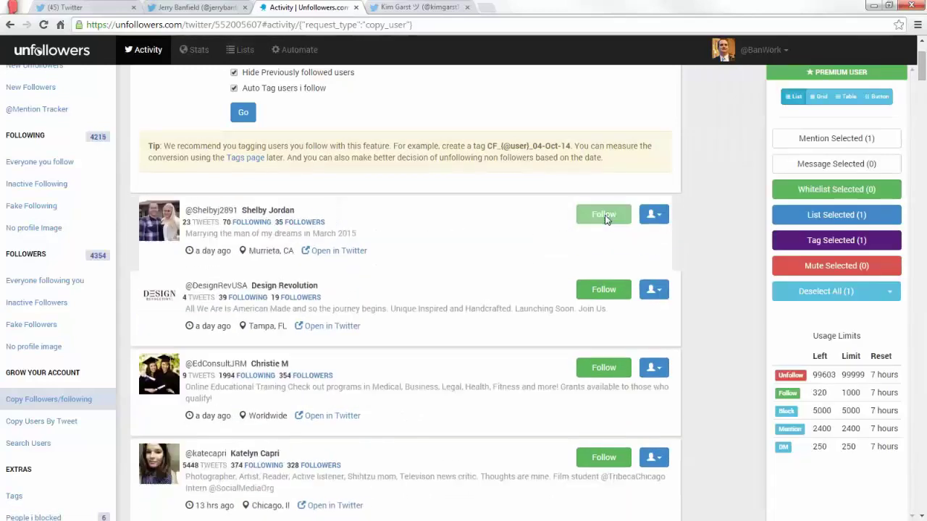
left_click(606, 215)
Follow the copied accounts one after another from the top of the user list.
left_click(606, 216)
left_click(606, 216)
left_click(607, 216)
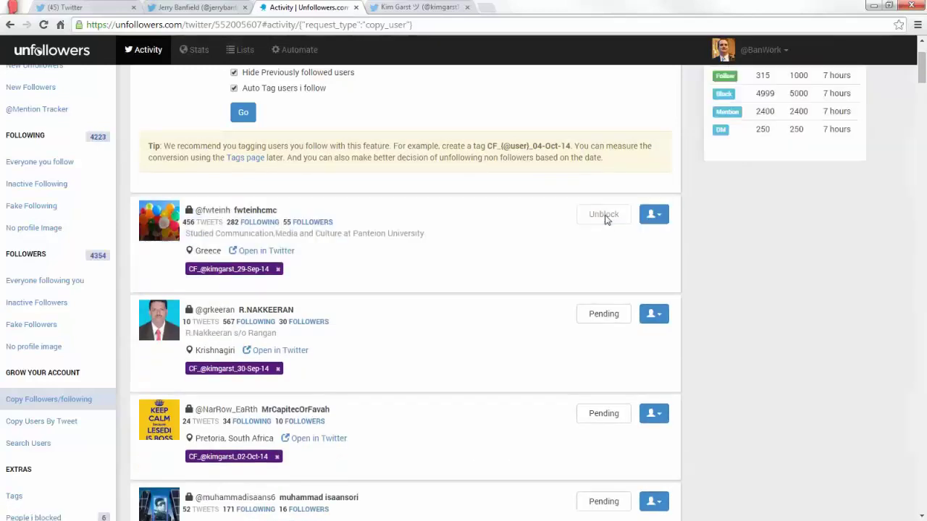
scroll(606, 216, "down", 6)
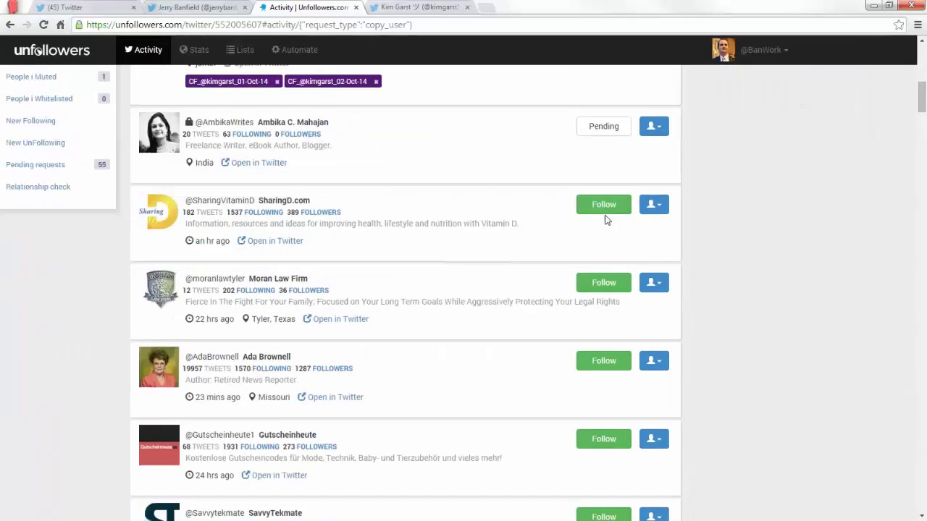
scroll(607, 218, "up", 2)
scroll(607, 217, "up", 2)
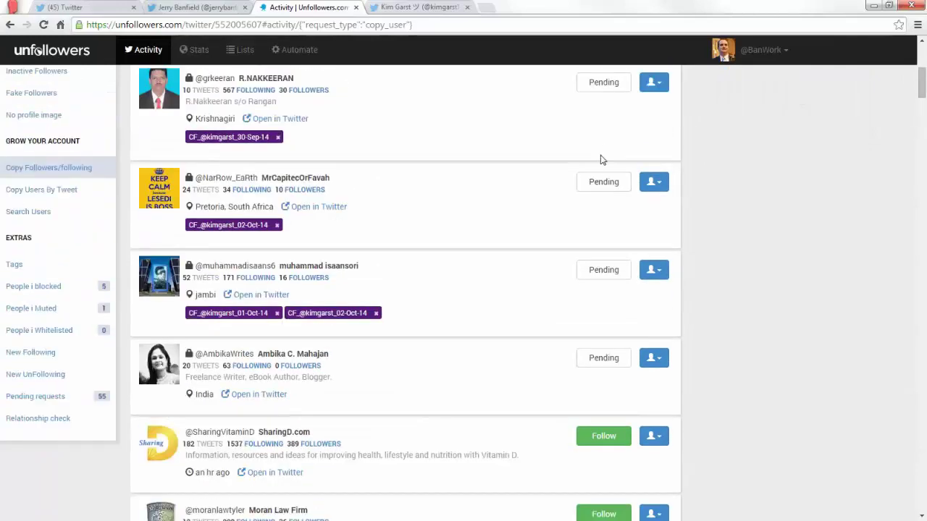
scroll(536, 220, "down", 3)
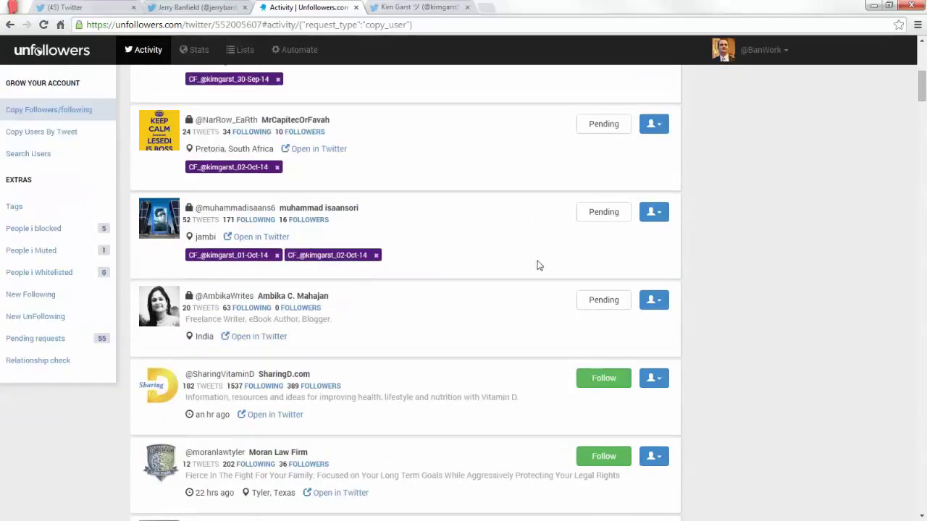
left_click(604, 205)
left_click(604, 205)
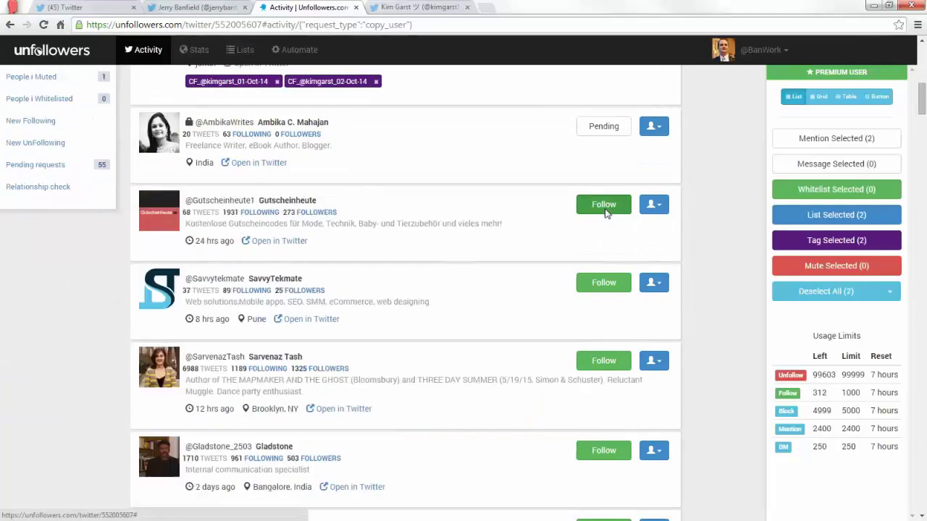
left_click(604, 205)
left_click(604, 205)
left_click(604, 205)
left_click(604, 205)
left_click(604, 205)
left_click(604, 205)
double_click(604, 205)
left_click(604, 205)
double_click(604, 205)
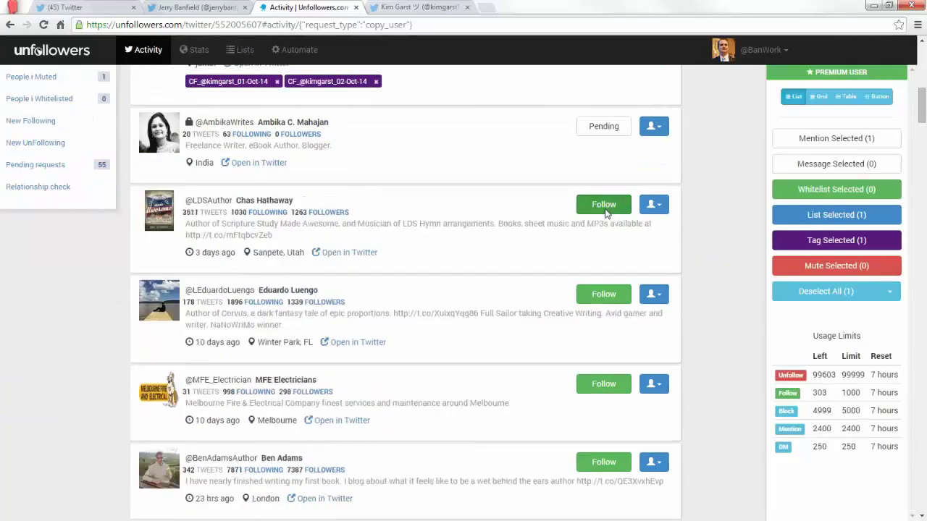
double_click(604, 205)
double_click(604, 205)
double_click(604, 205)
left_click(604, 205)
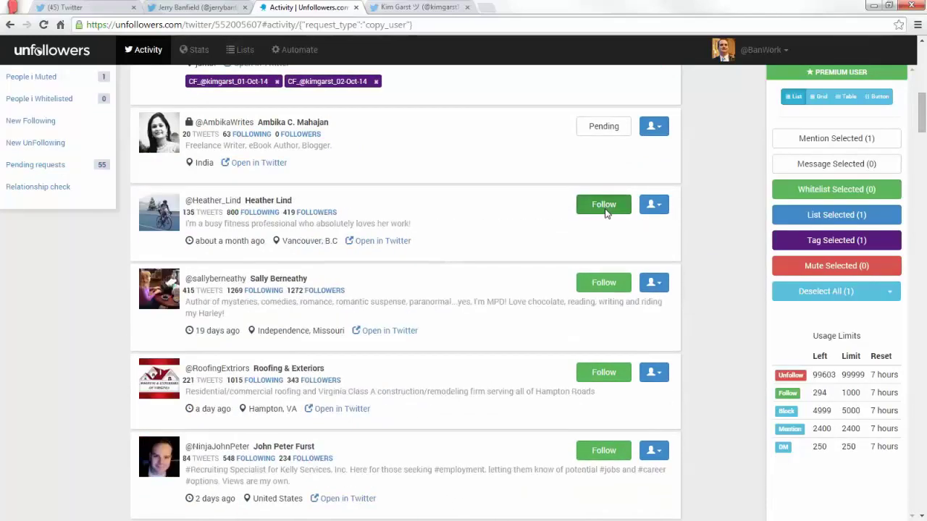
double_click(604, 205)
double_click(604, 205)
double_click(604, 205)
left_click(604, 205)
left_click(604, 205)
double_click(604, 205)
double_click(604, 205)
left_click(604, 205)
double_click(604, 205)
left_click(604, 205)
double_click(604, 205)
double_click(604, 205)
double_click(604, 205)
double_click(604, 205)
left_click(604, 205)
left_click(604, 205)
double_click(604, 205)
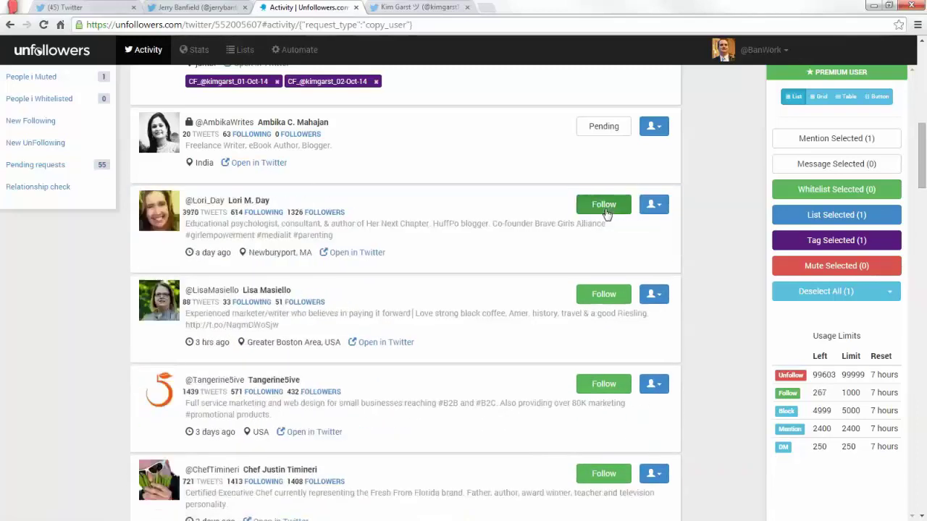
double_click(604, 204)
left_click(604, 205)
double_click(604, 205)
left_click(604, 205)
double_click(604, 204)
double_click(604, 205)
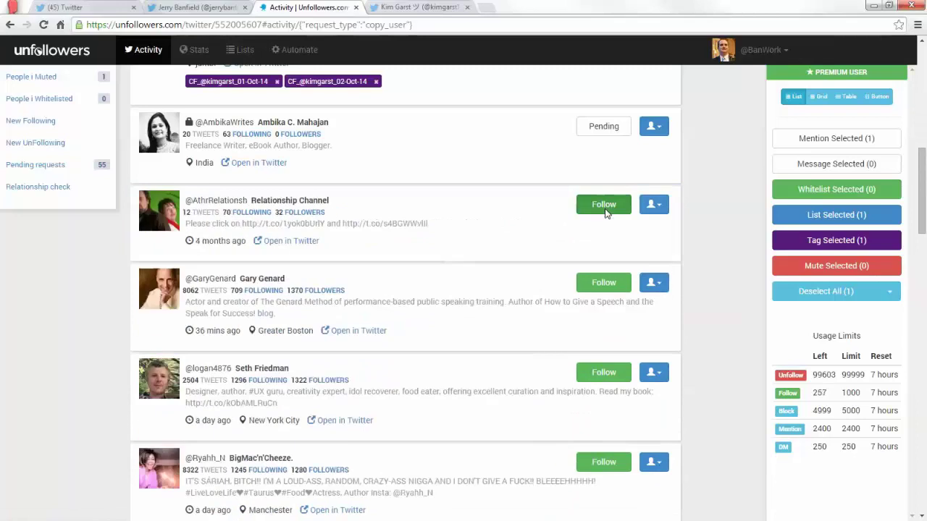
double_click(604, 205)
double_click(604, 205)
double_click(603, 205)
left_click(604, 205)
double_click(604, 205)
left_click(604, 205)
double_click(604, 205)
left_click(604, 204)
double_click(604, 205)
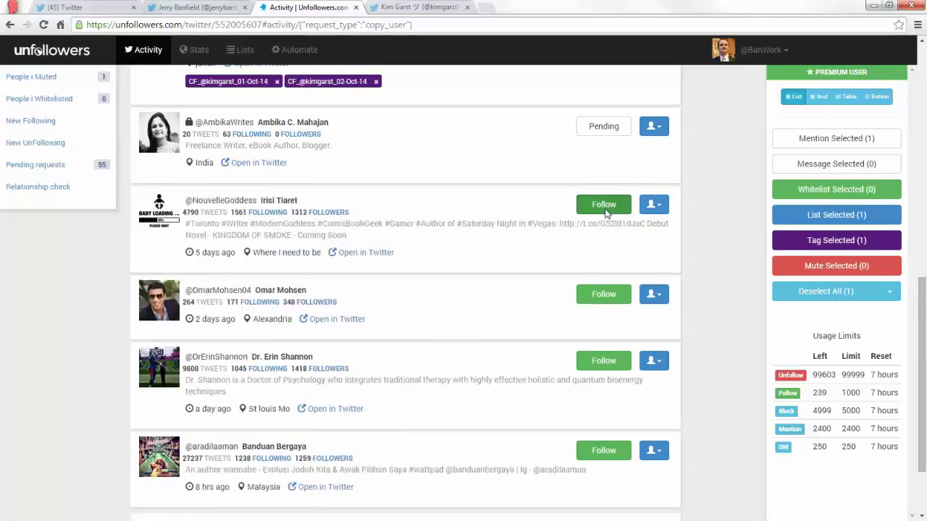
double_click(604, 205)
left_click(607, 213)
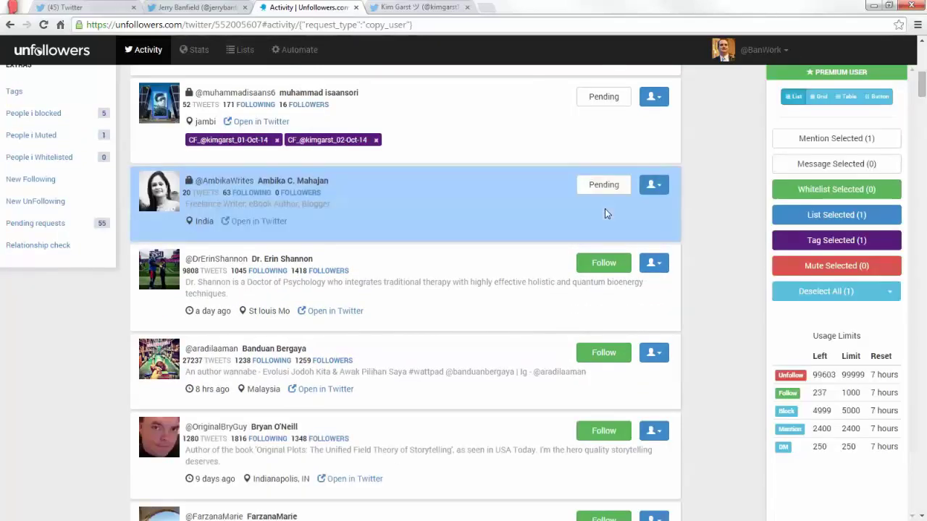
scroll(607, 209, "down", 2)
left_click(611, 152)
left_click(610, 154)
double_click(609, 154)
double_click(610, 155)
double_click(609, 155)
double_click(608, 155)
double_click(609, 155)
left_click(608, 154)
double_click(608, 155)
double_click(609, 154)
left_click(609, 155)
double_click(609, 154)
double_click(608, 154)
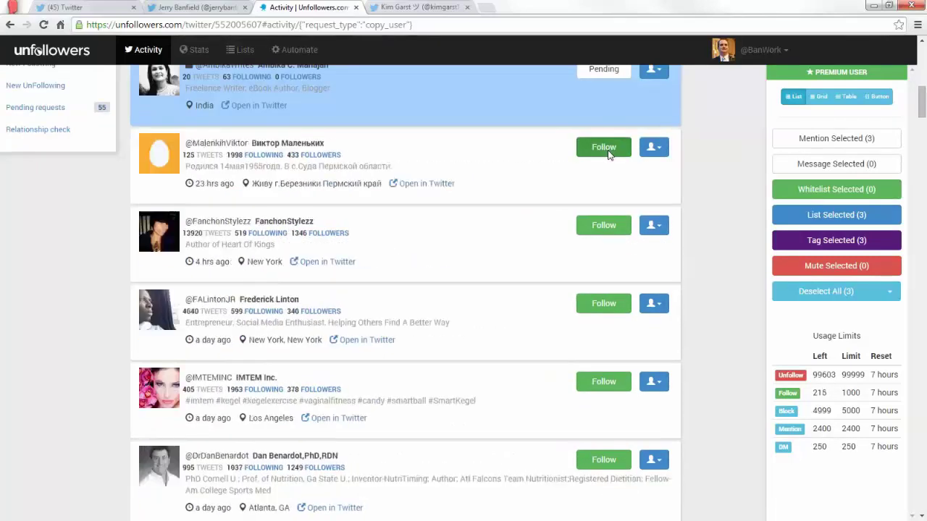
left_click(610, 154)
double_click(610, 154)
left_click(609, 154)
left_click(610, 154)
double_click(610, 154)
double_click(610, 154)
left_click(610, 154)
double_click(609, 154)
left_click(610, 155)
double_click(610, 154)
double_click(610, 155)
left_click(609, 155)
left_click(609, 155)
double_click(608, 154)
double_click(608, 154)
left_click(609, 154)
left_click(608, 154)
double_click(609, 154)
double_click(609, 154)
double_click(609, 154)
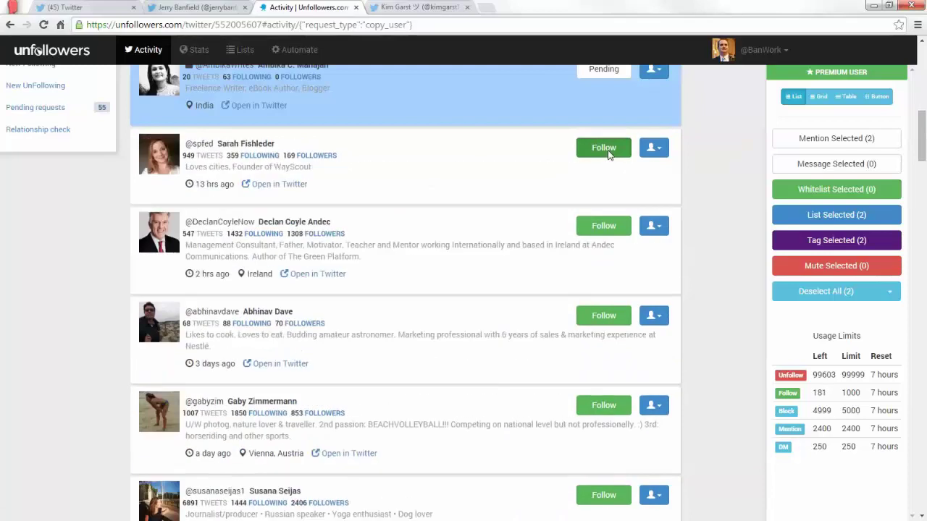
double_click(608, 154)
double_click(609, 154)
left_click(608, 154)
double_click(609, 155)
double_click(609, 155)
double_click(608, 154)
double_click(608, 154)
double_click(605, 152)
left_click(598, 149)
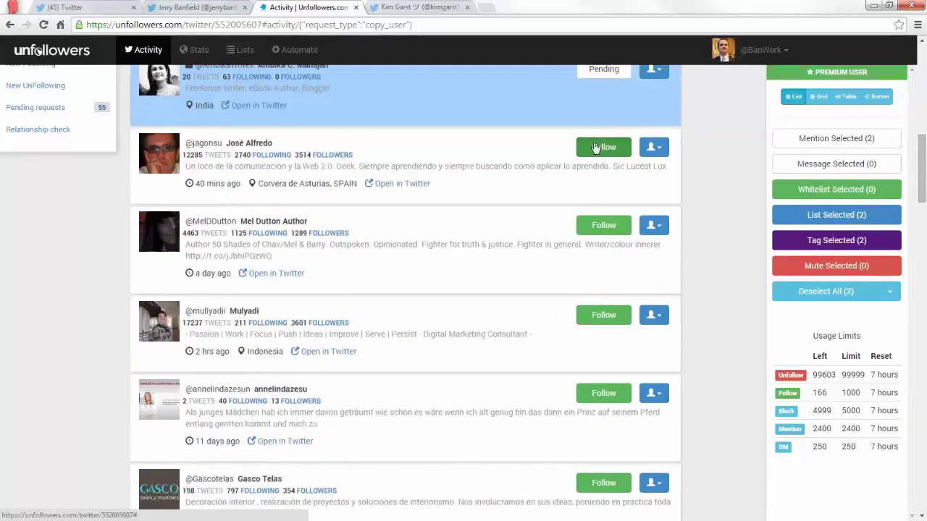
double_click(595, 147)
double_click(594, 147)
double_click(594, 147)
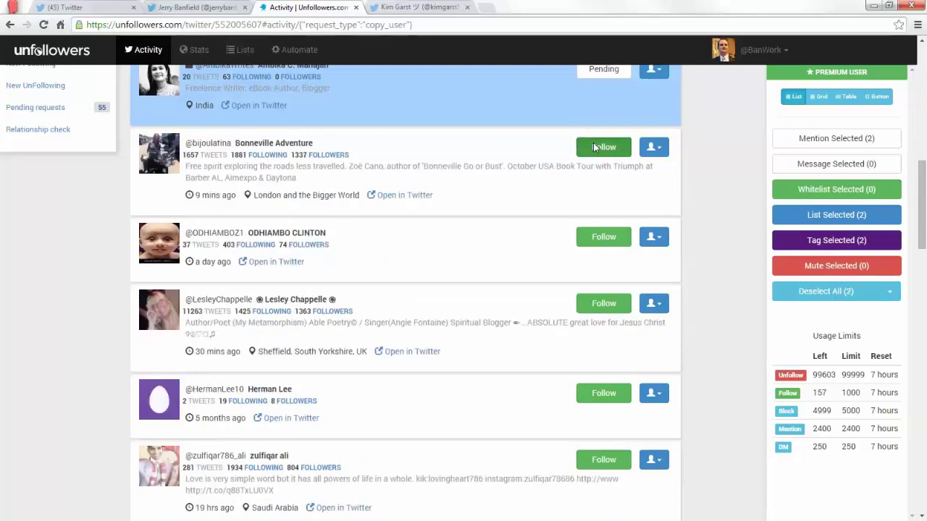
double_click(594, 147)
left_click(594, 147)
double_click(594, 147)
double_click(593, 147)
double_click(594, 147)
double_click(594, 147)
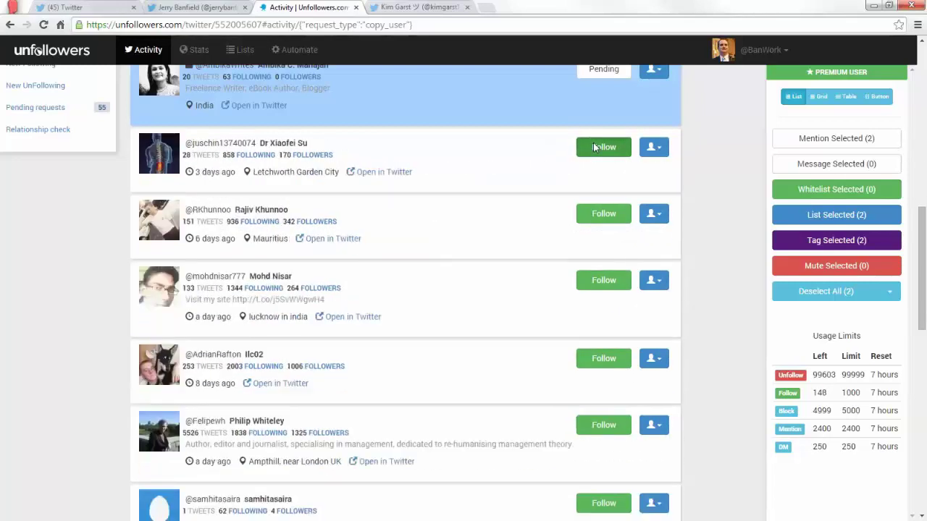
double_click(593, 147)
left_click(594, 147)
left_click(593, 147)
double_click(594, 147)
left_click(595, 147)
double_click(601, 149)
left_click(603, 149)
left_click(603, 160)
left_click(604, 160)
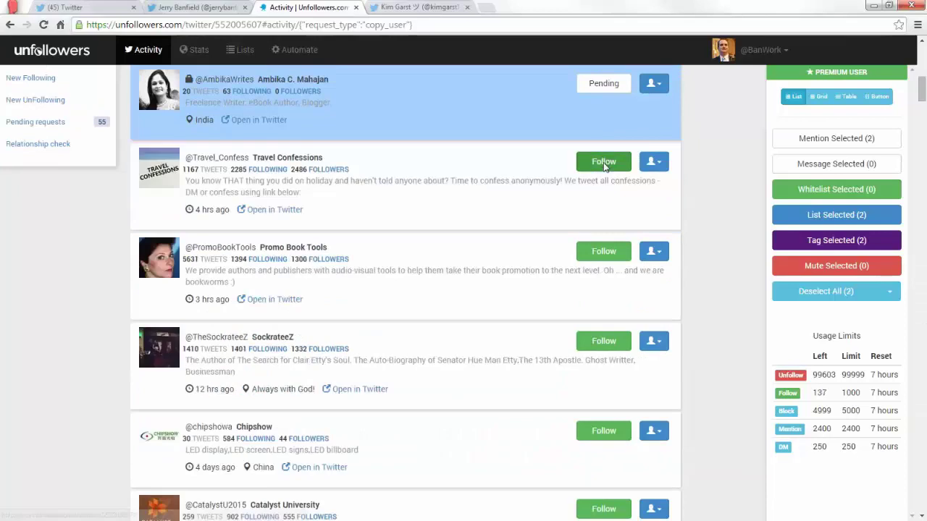
double_click(603, 161)
left_click(603, 162)
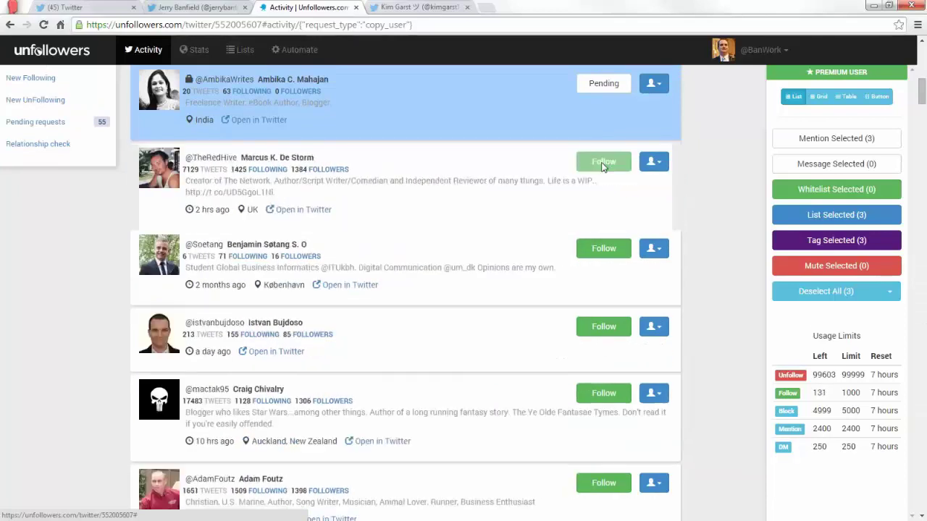
left_click(603, 161)
double_click(603, 162)
left_click(603, 161)
left_click(604, 163)
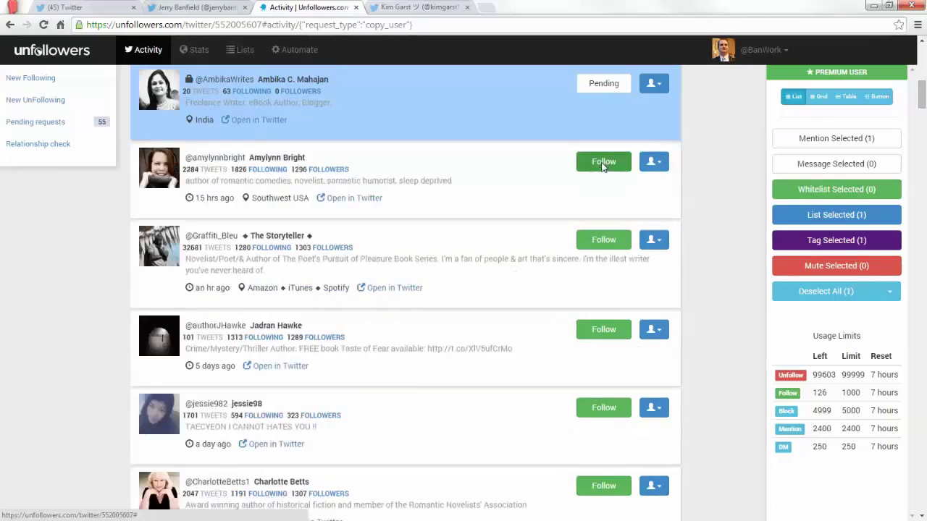
double_click(603, 163)
double_click(603, 163)
double_click(603, 163)
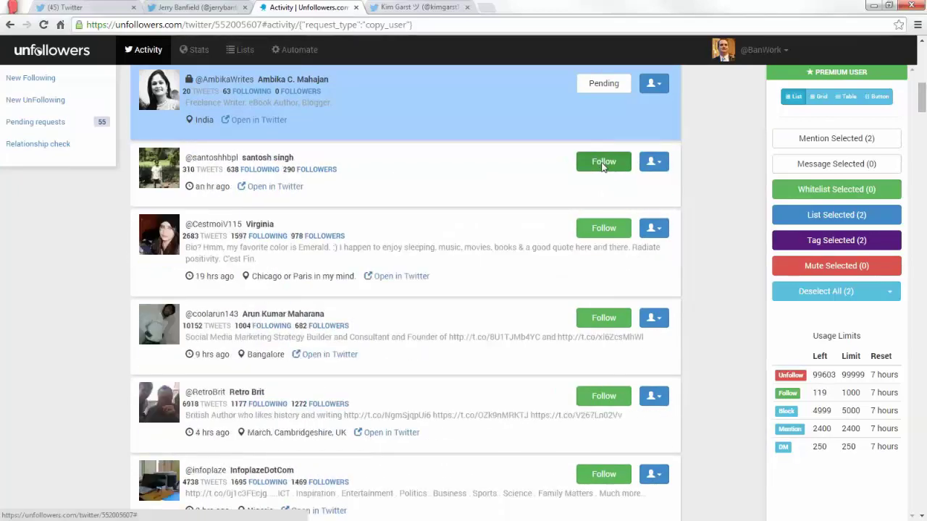
double_click(603, 162)
double_click(603, 163)
left_click(603, 163)
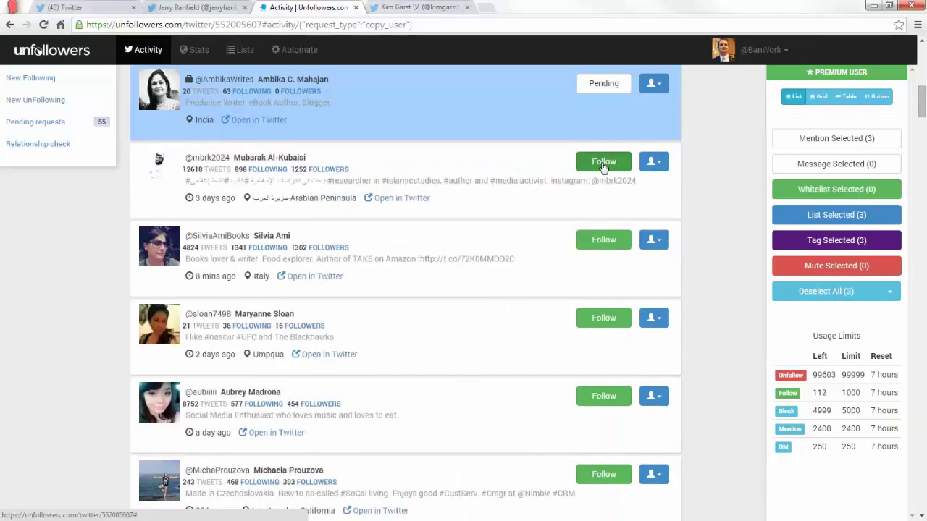
double_click(604, 163)
double_click(603, 163)
double_click(603, 163)
double_click(603, 165)
double_click(603, 166)
double_click(603, 167)
left_click(604, 167)
double_click(603, 167)
double_click(603, 167)
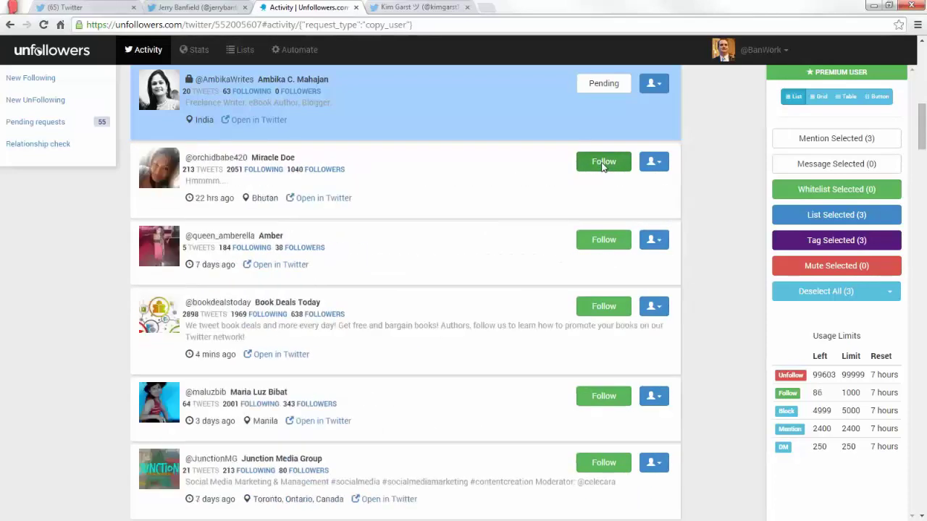
double_click(603, 163)
left_click(604, 163)
double_click(604, 163)
double_click(604, 163)
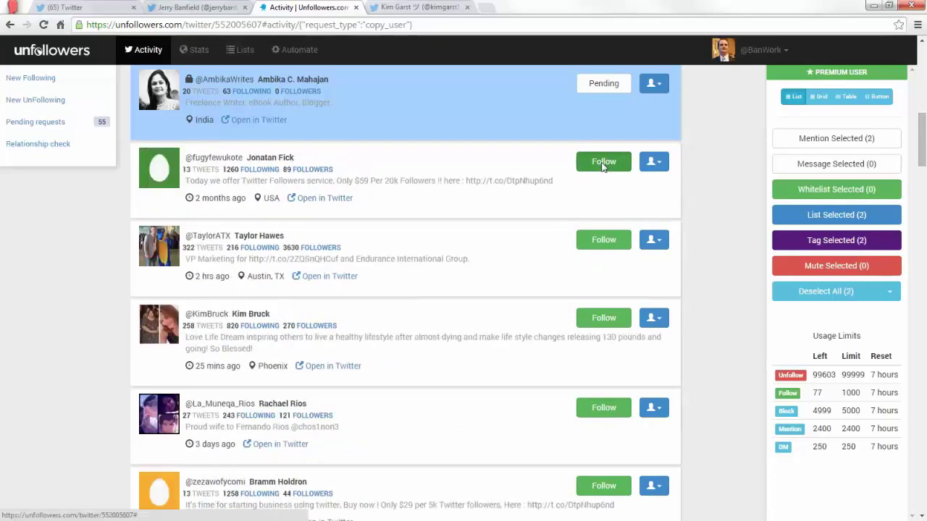
double_click(603, 163)
double_click(603, 163)
double_click(603, 163)
left_click(603, 163)
double_click(603, 163)
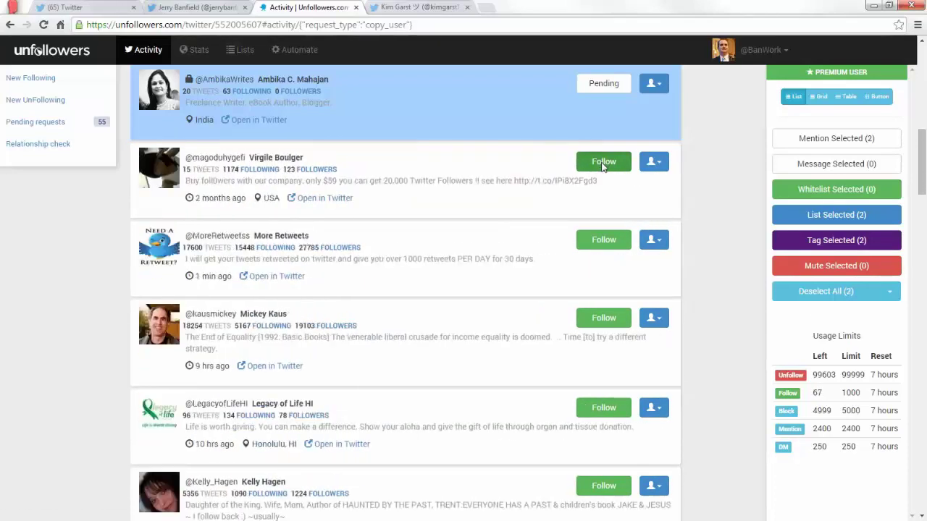
double_click(603, 163)
left_click(603, 163)
double_click(603, 162)
double_click(603, 163)
double_click(603, 163)
left_click(603, 163)
double_click(603, 163)
left_click(603, 163)
double_click(603, 163)
double_click(603, 163)
double_click(603, 163)
double_click(603, 163)
left_click(603, 163)
double_click(603, 163)
double_click(603, 163)
double_click(604, 163)
double_click(604, 165)
left_click(603, 198)
left_click(603, 203)
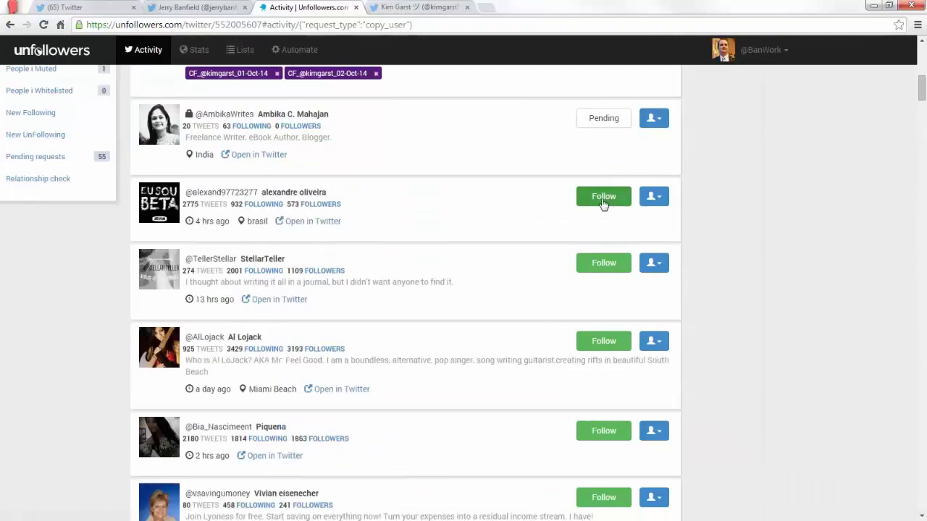
double_click(603, 203)
left_click(603, 204)
left_click(603, 204)
double_click(603, 204)
left_click(604, 203)
double_click(603, 203)
double_click(603, 204)
double_click(603, 203)
double_click(603, 203)
double_click(603, 203)
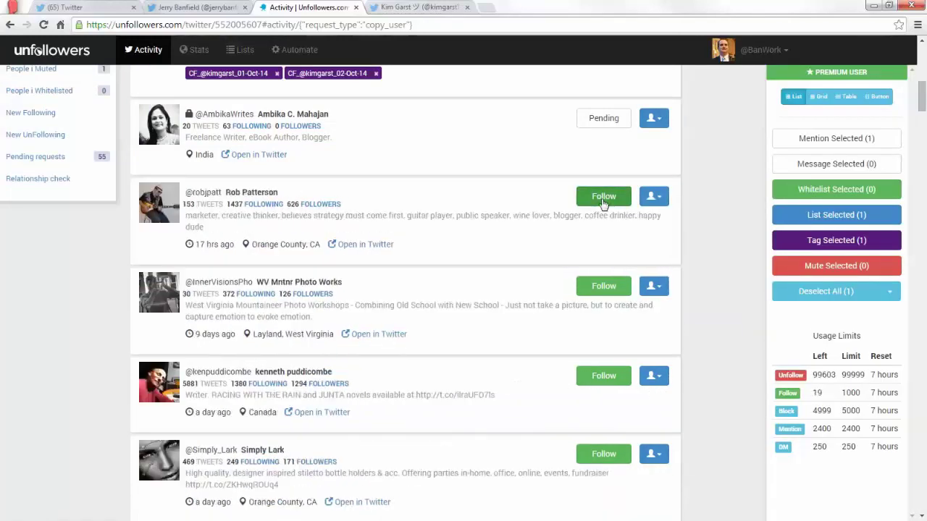
double_click(604, 203)
left_click(604, 203)
double_click(603, 203)
double_click(603, 203)
double_click(603, 203)
left_click(603, 203)
double_click(603, 204)
double_click(603, 203)
left_click(604, 203)
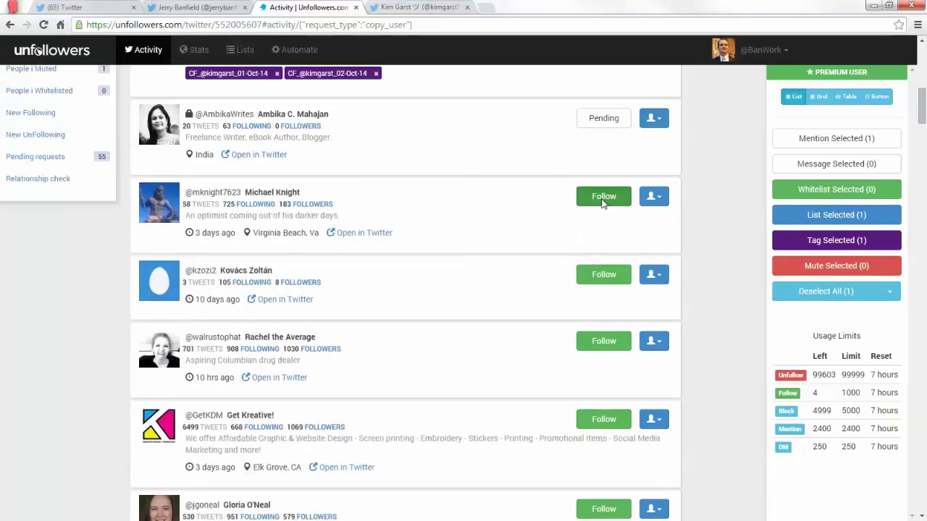
double_click(603, 203)
Follow the last accounts until the limit hits 0, dismiss the spam-limit warning, and return to Twitter.
left_click(603, 204)
left_click(604, 203)
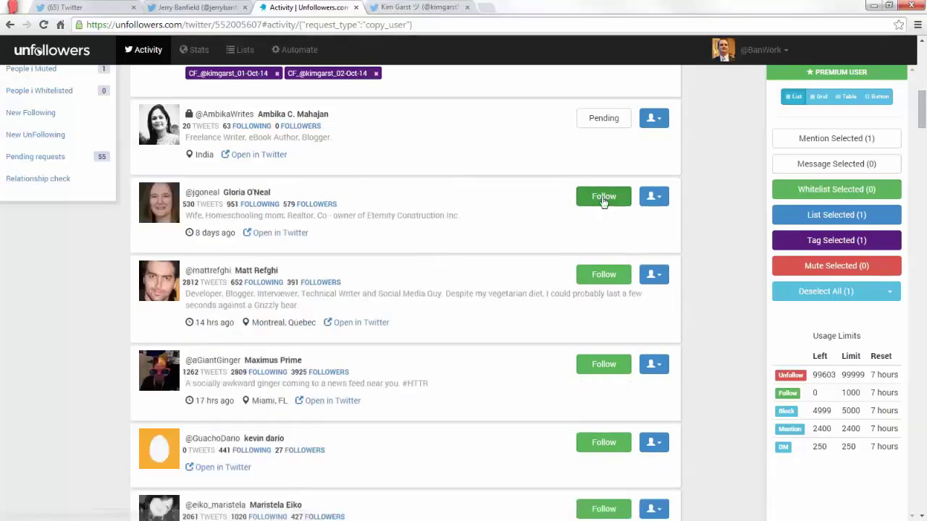
left_click(604, 200)
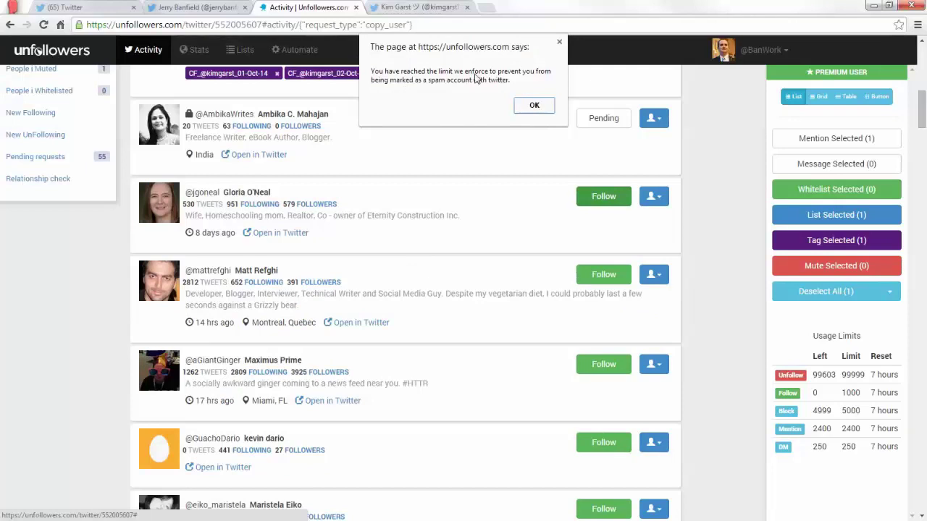
left_click(535, 106)
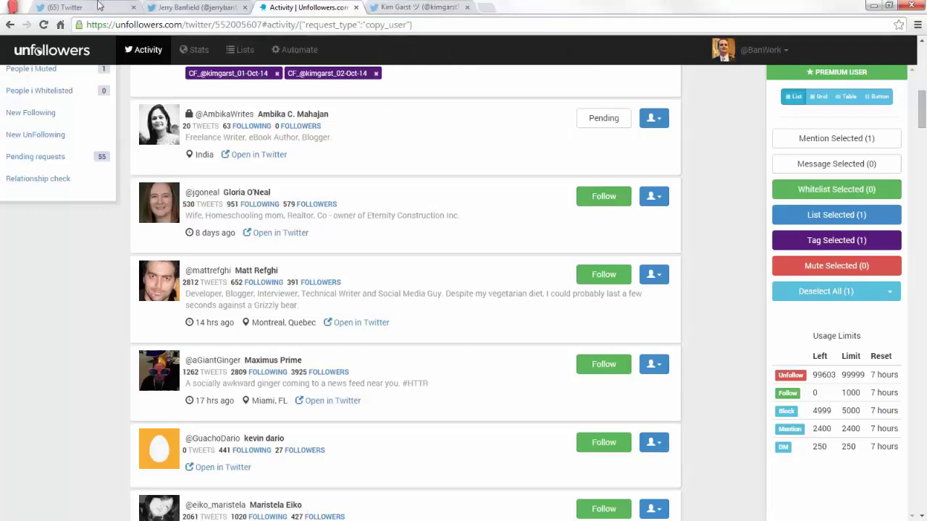
left_click(99, 6)
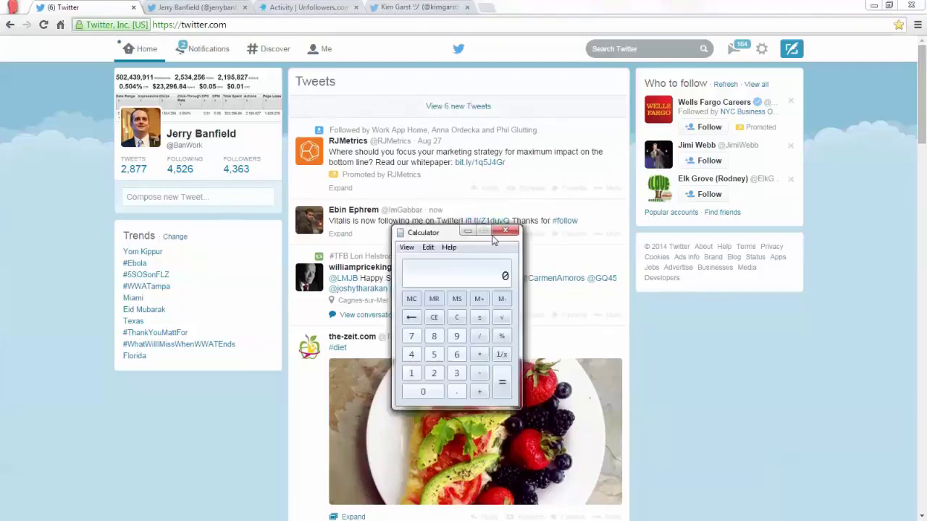
Move the Calculator showing 4526 × 0.8 = 3620.8 aside, then close it.
left_click_drag(497, 234, 525, 197)
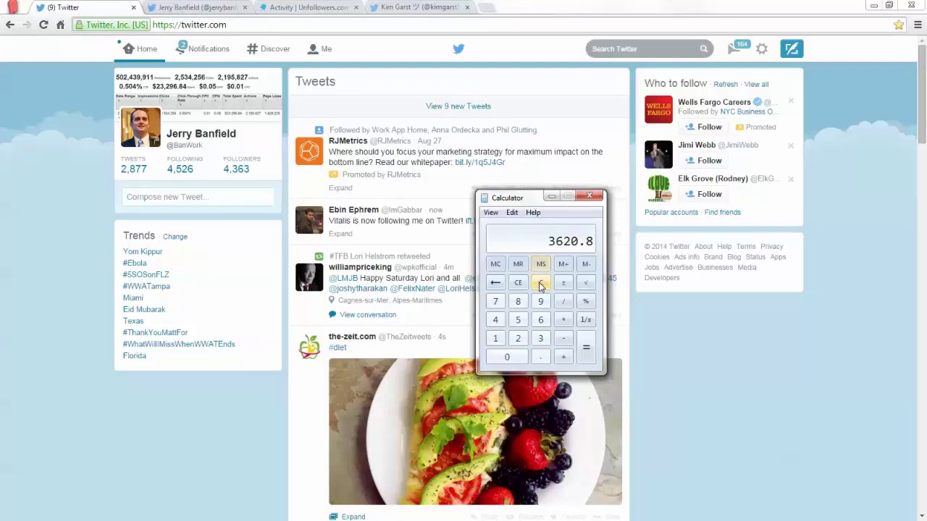
left_click(589, 196)
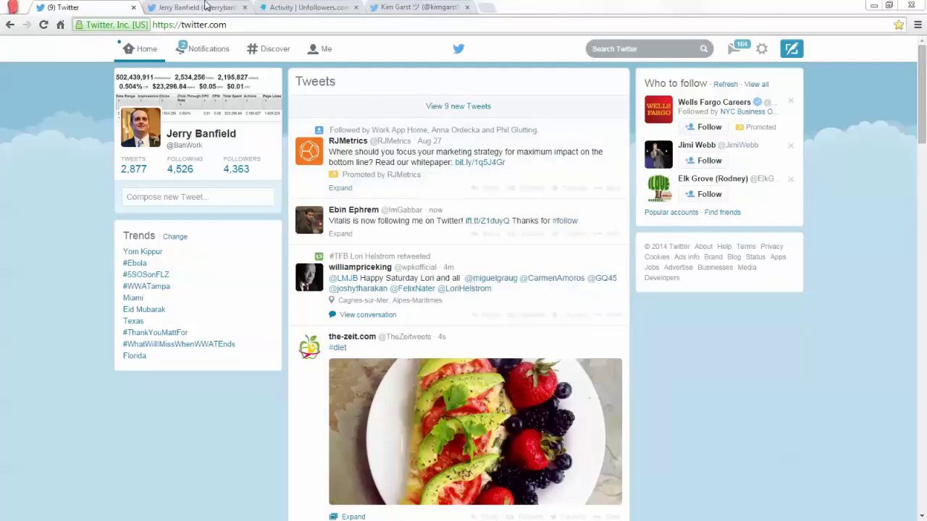
Check the other account's Twitter profile shows 2,001 following, close the calculator, and return to Unfollowers.com.
left_click(205, 6)
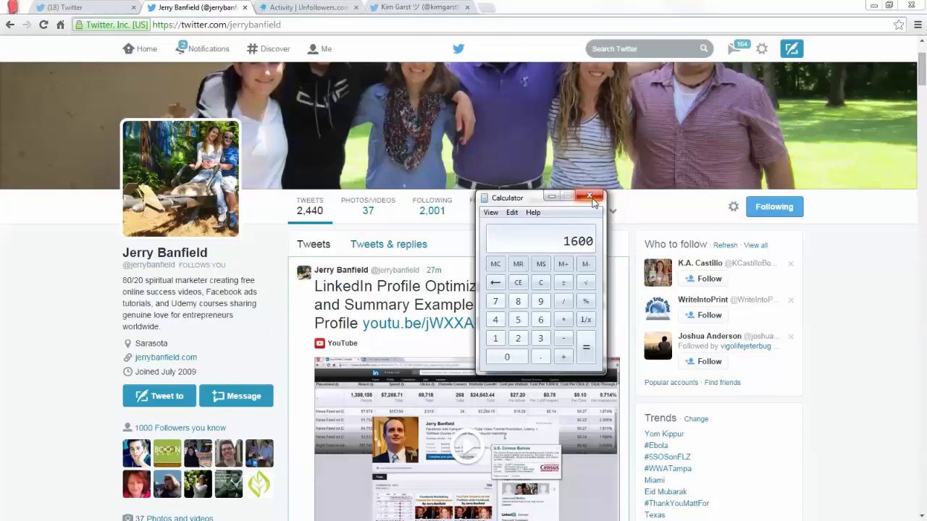
left_click(590, 198)
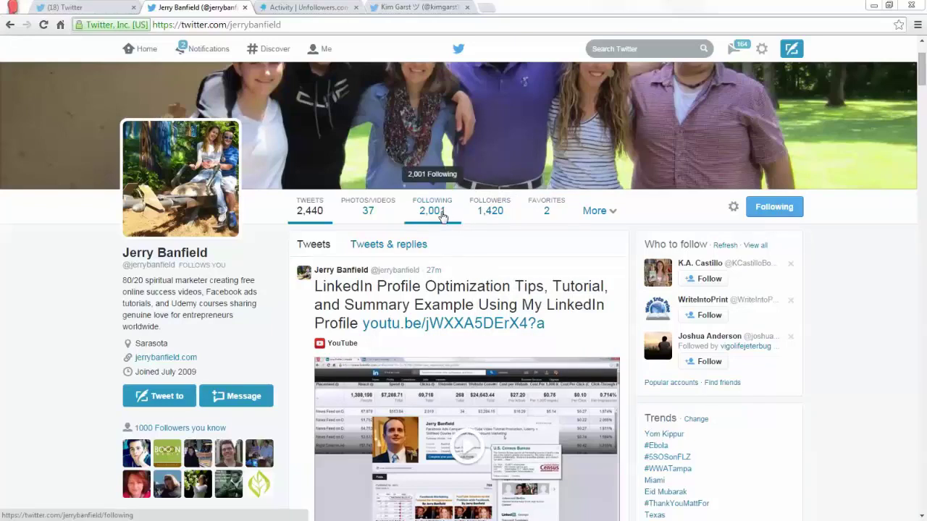
left_click(275, 8)
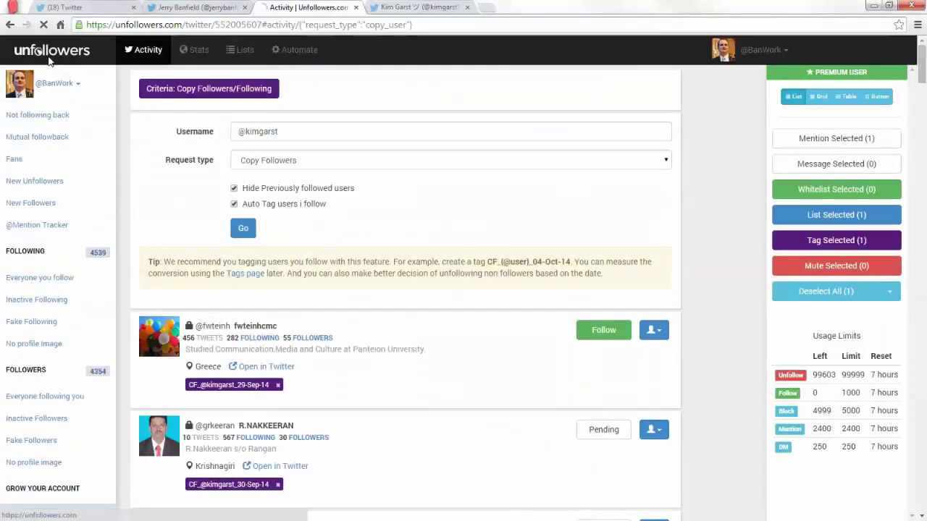
Open the other managed account's New Unfollowers list and dismiss the follow-limit warning.
left_click(50, 62)
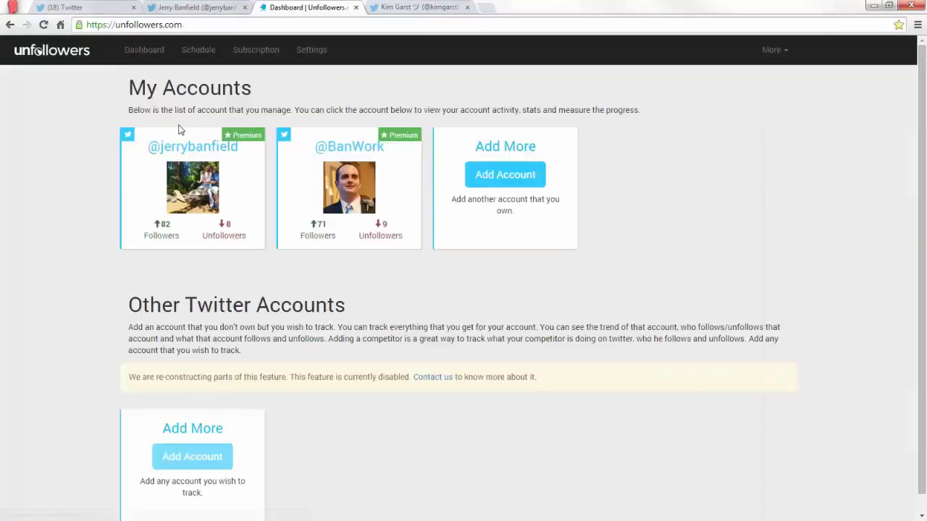
left_click(181, 191)
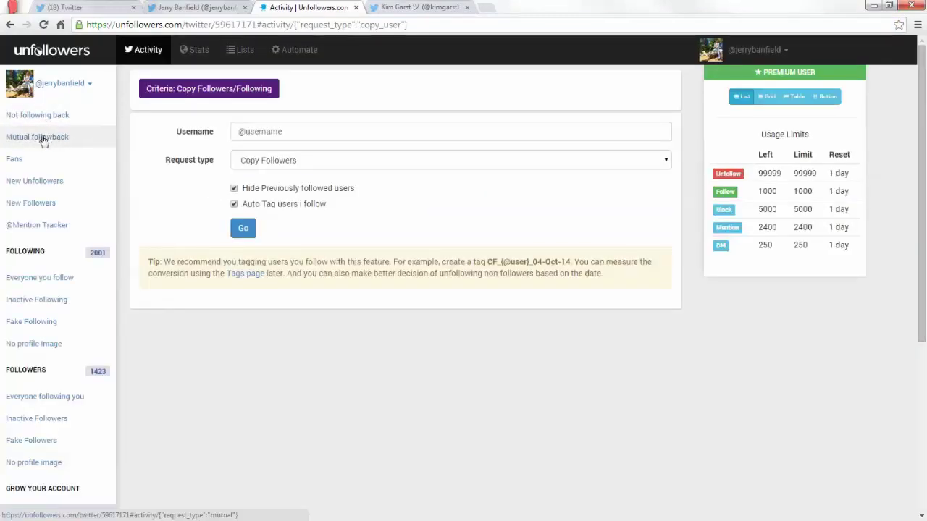
left_click(40, 182)
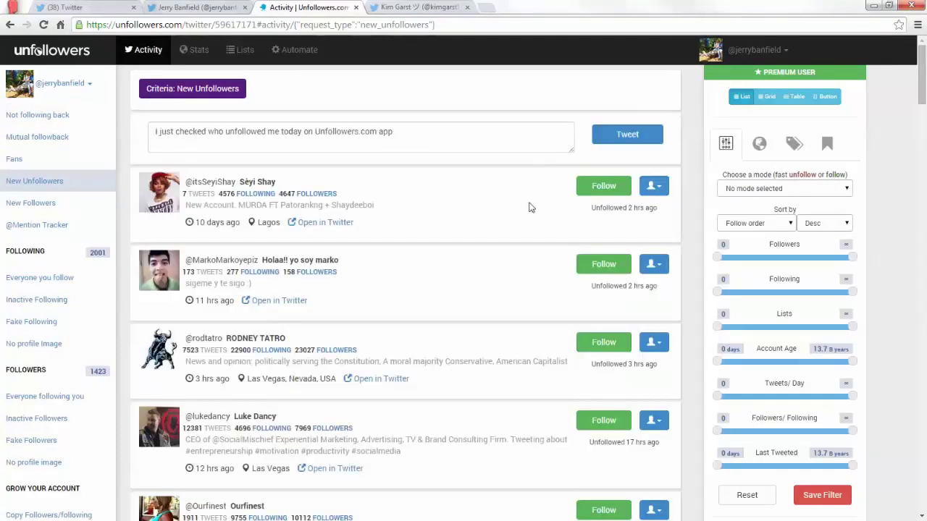
left_click(610, 187)
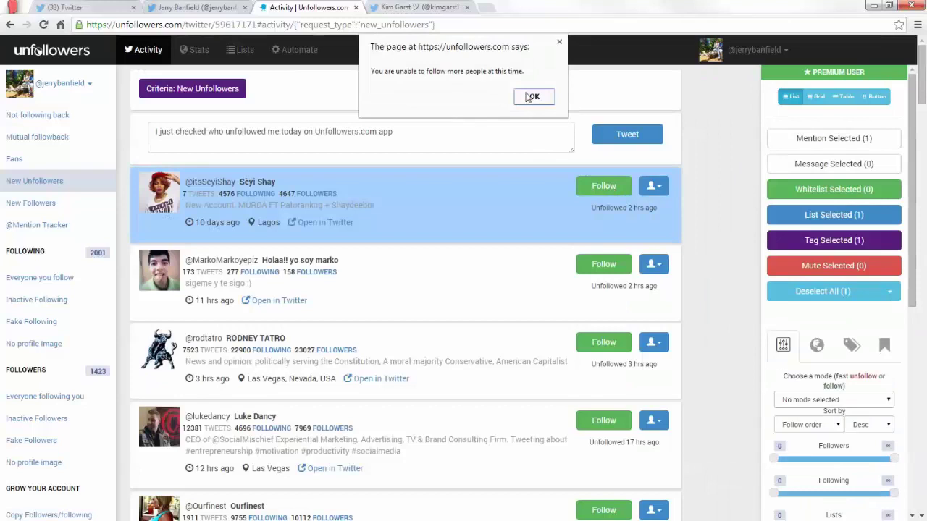
left_click(532, 97)
Switch the New Unfollowers list's quick action to Fast unfollow mode.
scroll(747, 305, "down", 2)
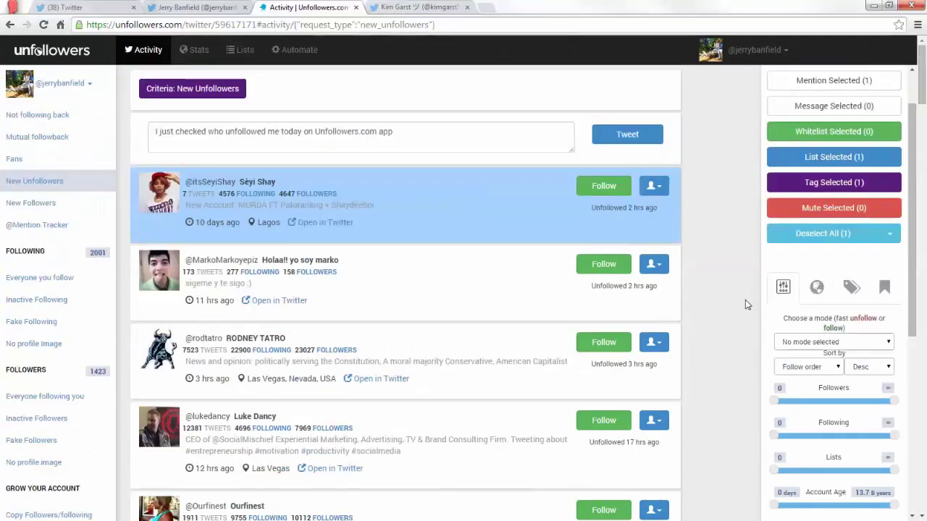
scroll(875, 349, "down", 3)
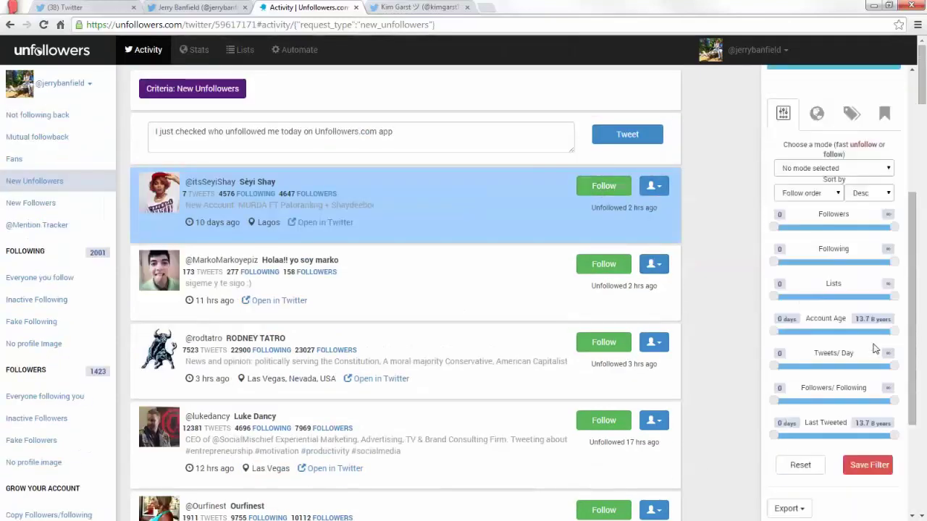
scroll(875, 348, "up", 1)
scroll(873, 354, "down", 3)
scroll(872, 355, "up", 5)
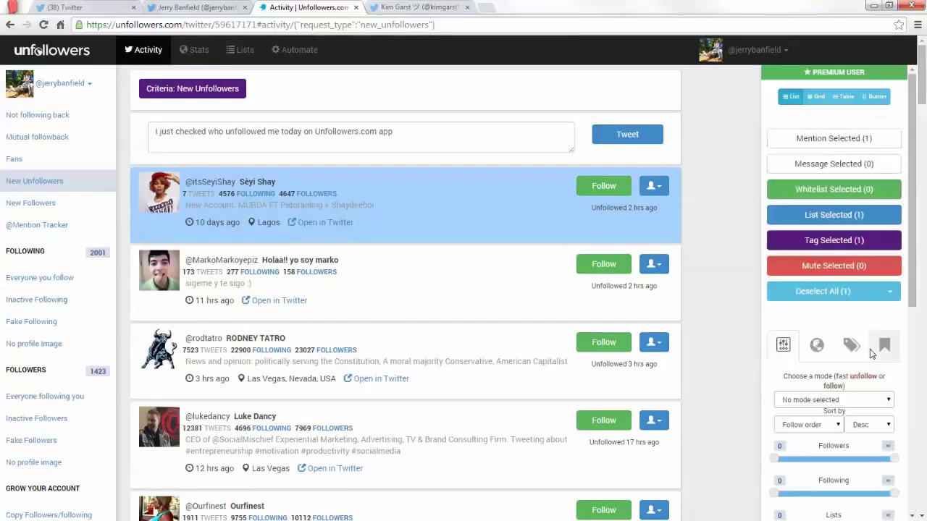
scroll(870, 333, "down", 3)
scroll(870, 333, "up", 3)
left_click(825, 400)
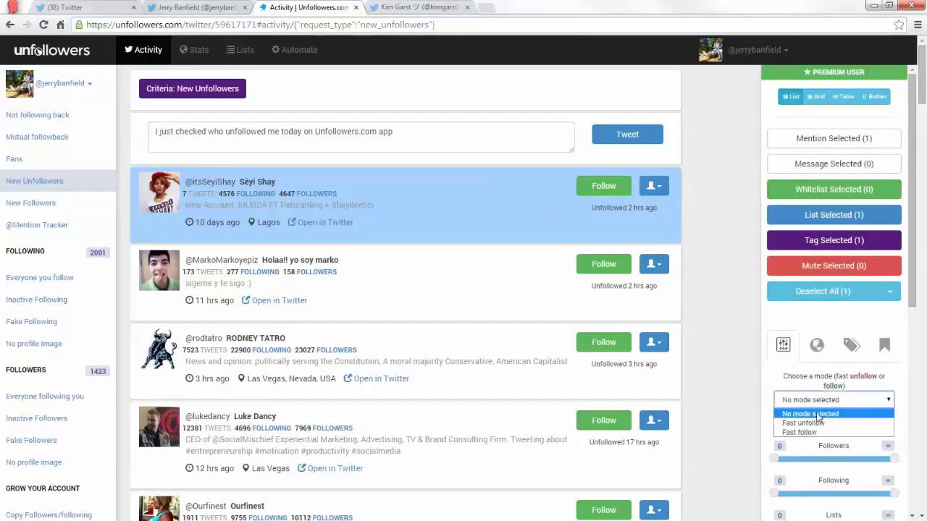
left_click(814, 423)
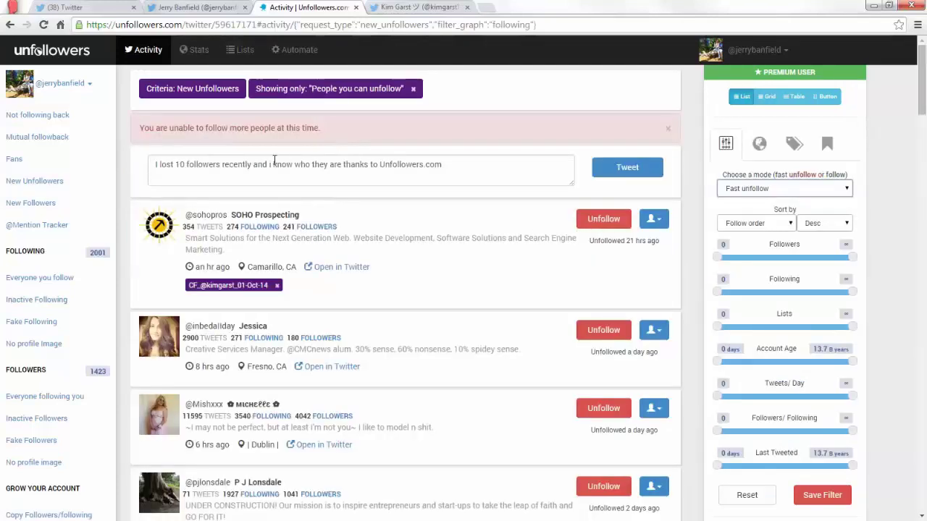
Unfollow the recent unfollowers one after another from the top of the list.
scroll(496, 179, "down", 1)
scroll(521, 195, "up", 1)
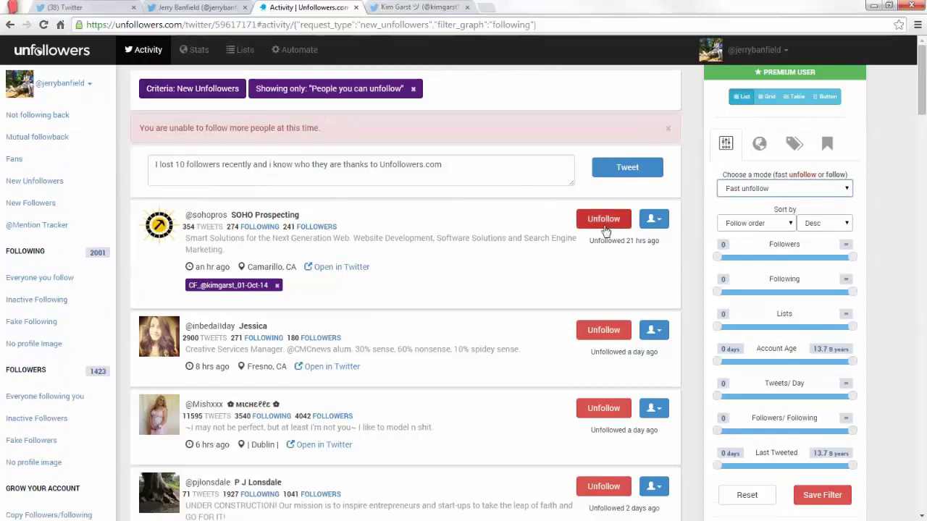
left_click(604, 223)
left_click(604, 220)
left_click(604, 220)
left_click(604, 220)
left_click(604, 220)
left_click(604, 220)
left_click(604, 220)
left_click(604, 220)
left_click(604, 220)
left_click(604, 220)
left_click(605, 222)
left_click(605, 222)
left_click(605, 222)
left_click(605, 222)
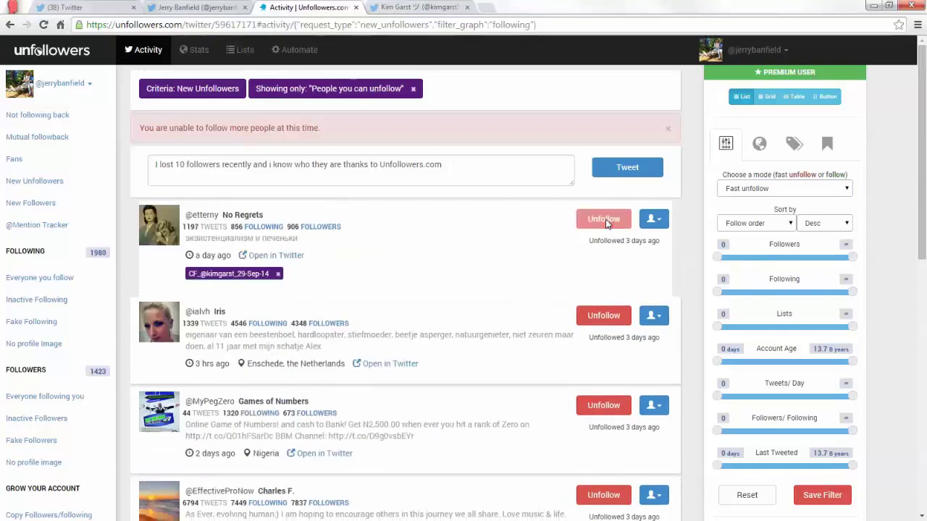
left_click(606, 222)
left_click(605, 222)
left_click(605, 222)
left_click(606, 222)
left_click(607, 222)
left_click(606, 221)
left_click(606, 221)
left_click(607, 222)
left_click(607, 222)
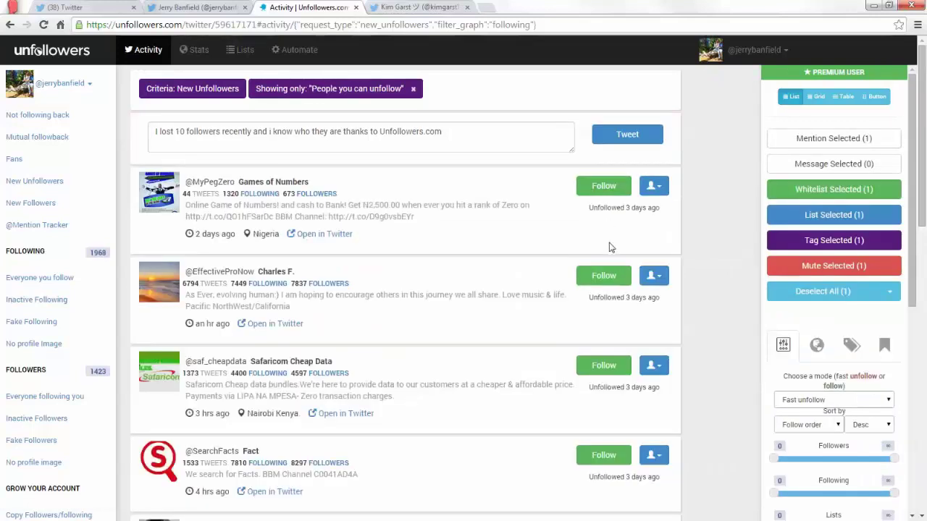
Unfollow the remaining recent unfollowers further down, bringing following to 1,962.
scroll(611, 248, "down", 9)
scroll(612, 248, "up", 2)
left_click(602, 210)
left_click(603, 212)
left_click(604, 213)
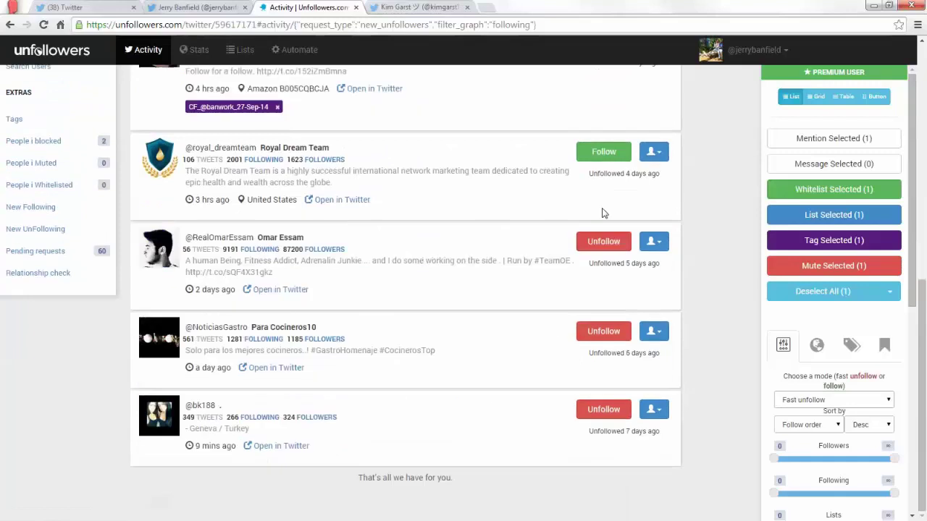
left_click(606, 239)
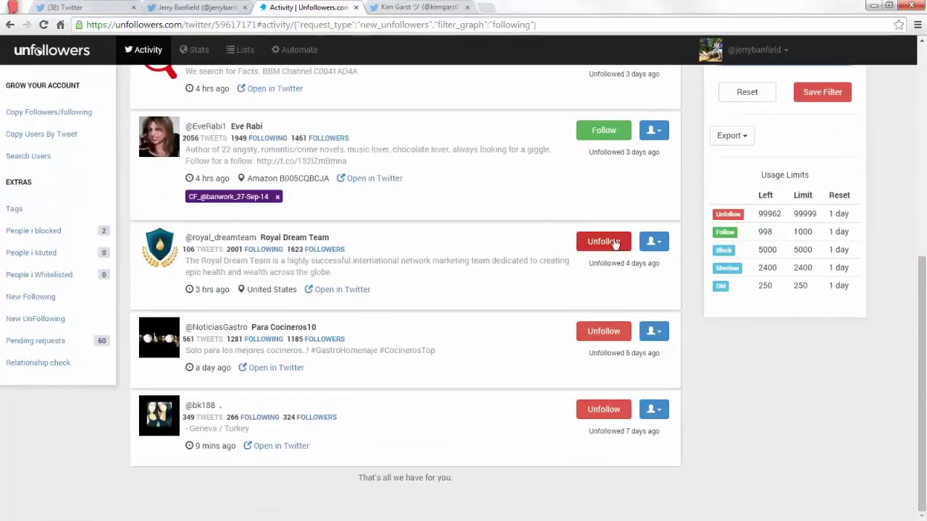
left_click(608, 245)
left_click(604, 333)
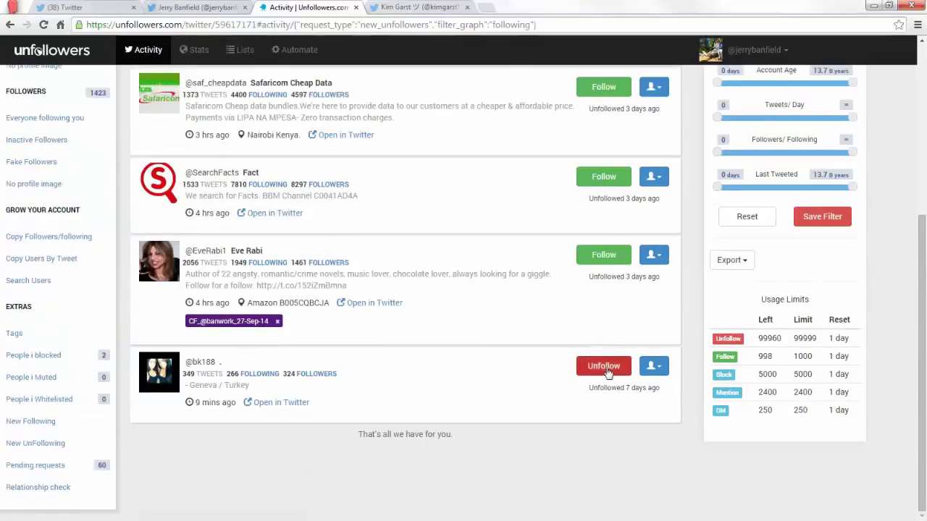
left_click(603, 365)
scroll(434, 311, "up", 4)
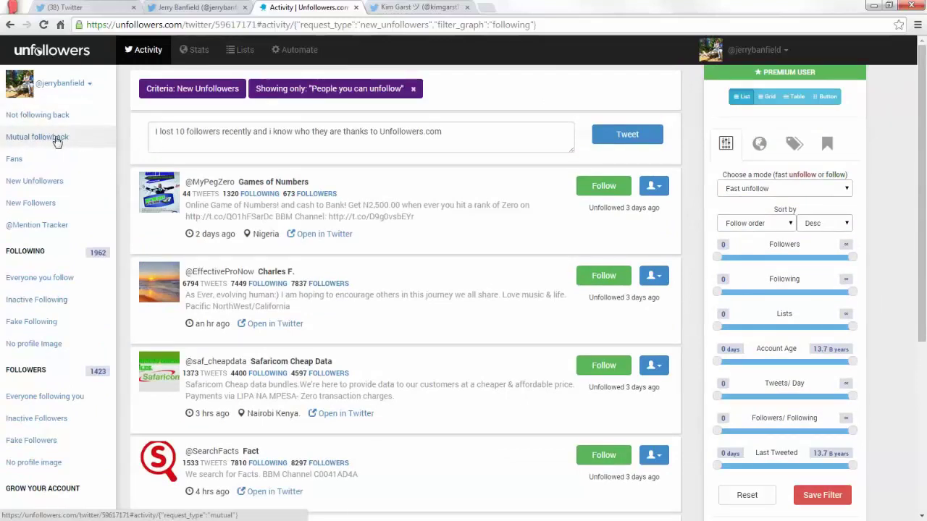
List non-followers, excluding accounts followed in the past 2 days, and glance at the profile counts.
left_click(58, 117)
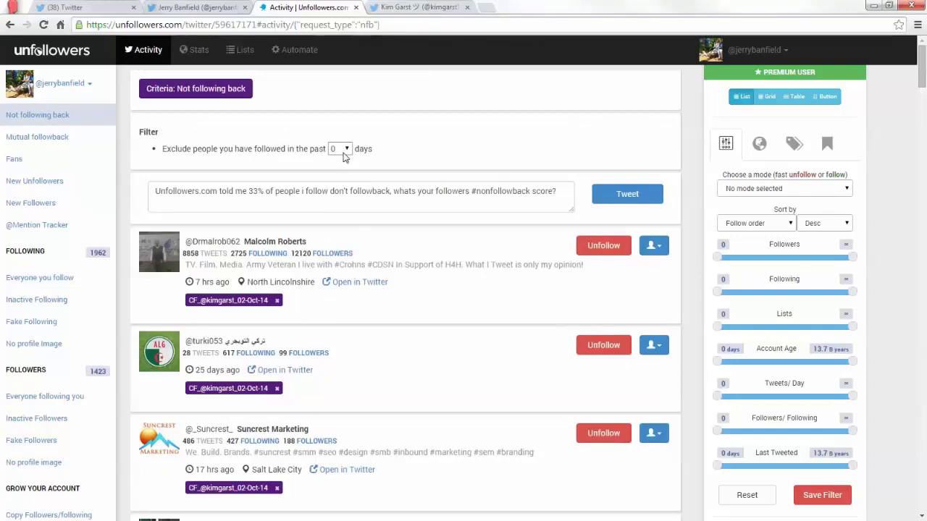
left_click(344, 153)
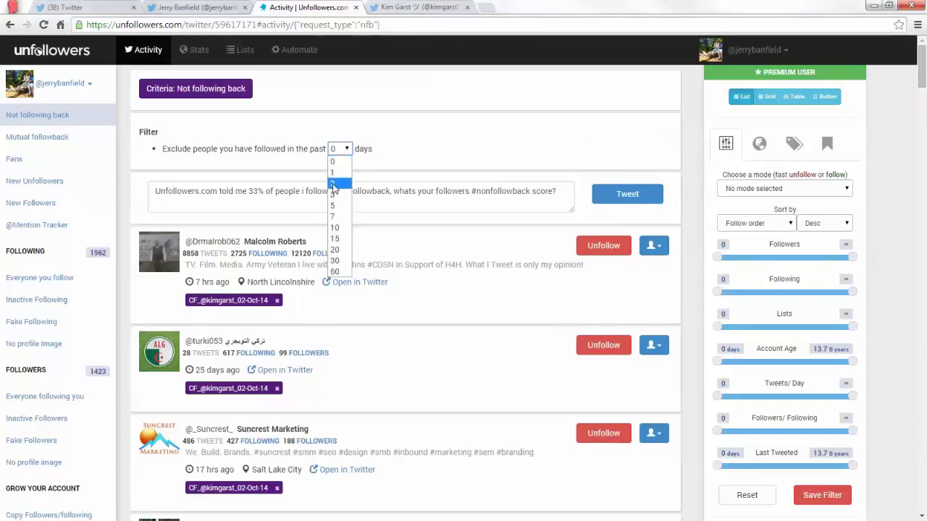
left_click(338, 176)
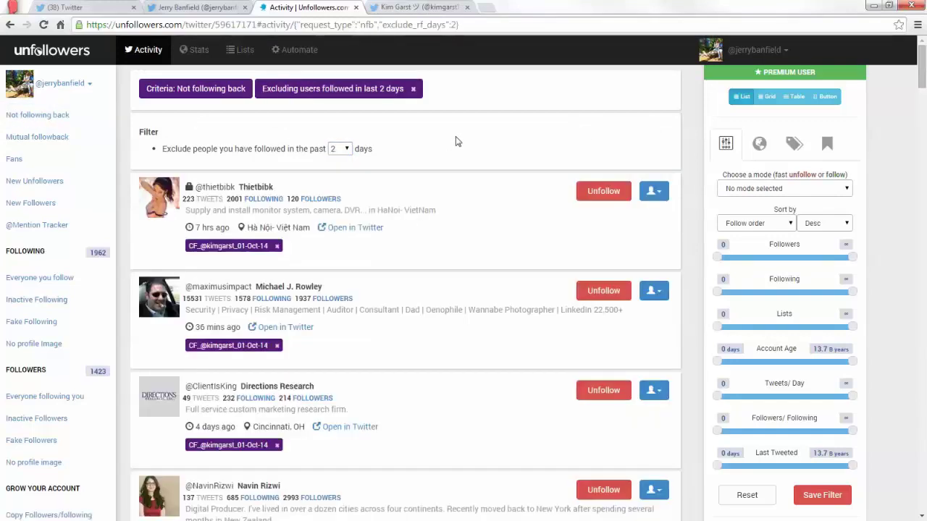
left_click(204, 6)
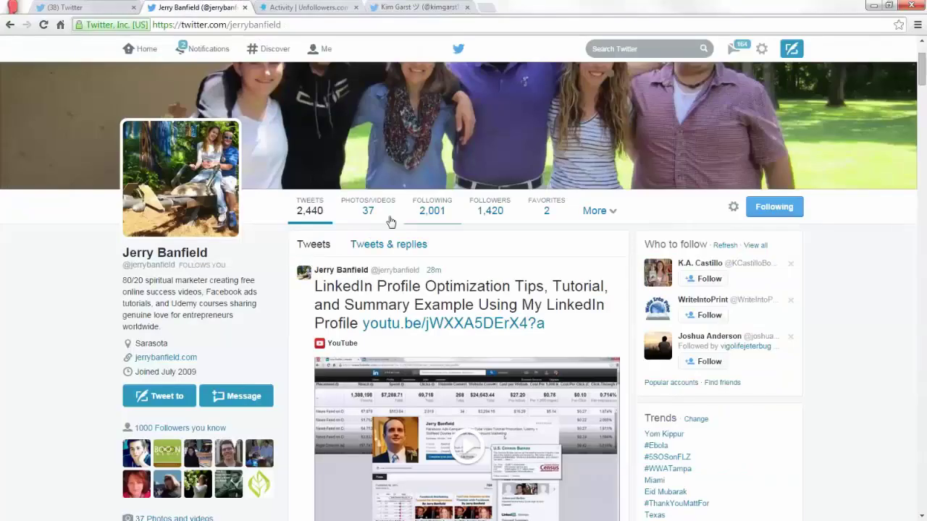
left_click(301, 7)
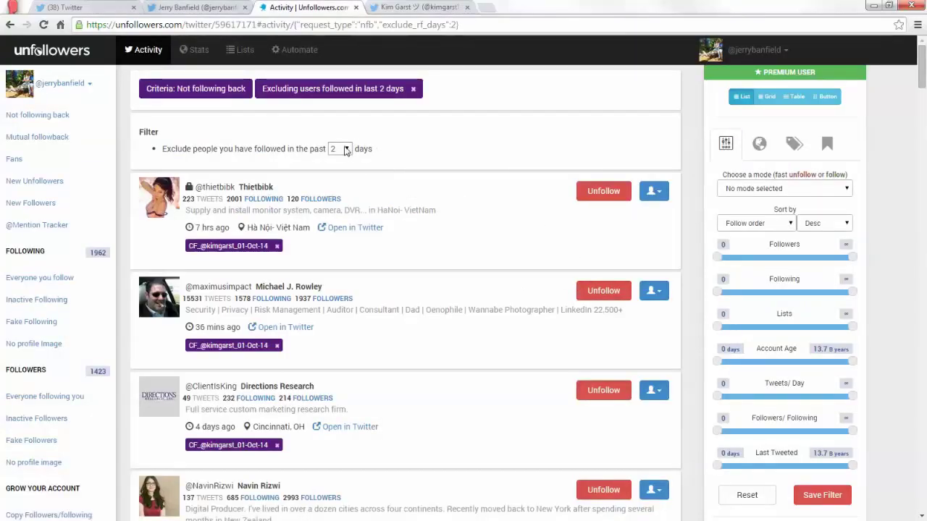
Unfollow each listed non-follower, bringing the following count down to 1732.
left_click(603, 192)
left_click(604, 191)
left_click(603, 192)
left_click(603, 191)
left_click(603, 191)
left_click(604, 191)
left_click(604, 192)
left_click(604, 192)
left_click(603, 191)
left_click(603, 191)
left_click(603, 191)
left_click(603, 195)
left_click(603, 196)
left_click(604, 197)
left_click(603, 194)
left_click(603, 194)
left_click(603, 194)
left_click(603, 194)
left_click(604, 194)
left_click(604, 194)
left_click(603, 194)
left_click(603, 194)
left_click(603, 194)
left_click(603, 194)
left_click(603, 194)
left_click(604, 194)
left_click(603, 194)
left_click(604, 194)
left_click(603, 194)
left_click(603, 194)
left_click(603, 194)
left_click(604, 194)
left_click(604, 194)
left_click(603, 194)
left_click(603, 194)
left_click(604, 194)
left_click(603, 194)
left_click(604, 194)
left_click(603, 194)
left_click(603, 194)
left_click(603, 194)
left_click(604, 194)
left_click(604, 194)
left_click(603, 194)
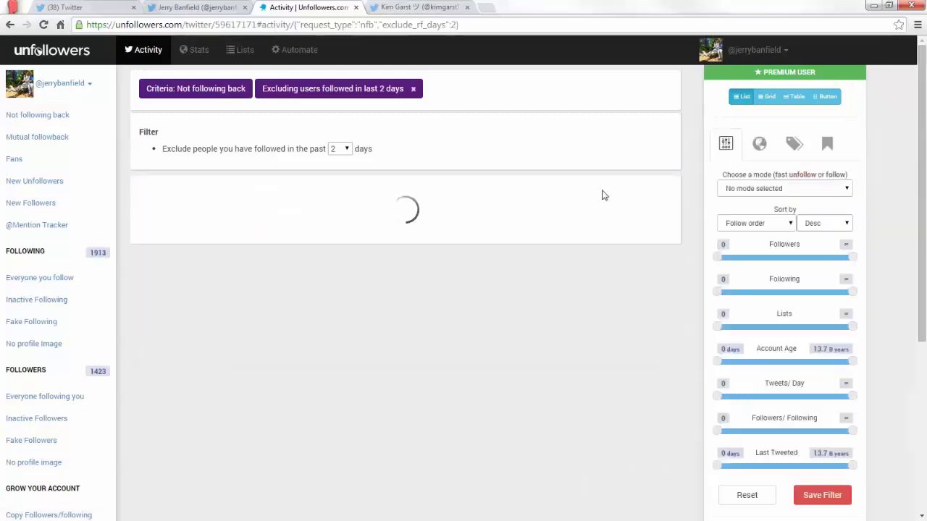
left_click(603, 194)
left_click(604, 194)
left_click(603, 194)
left_click(604, 194)
left_click(603, 194)
left_click(603, 194)
left_click(603, 194)
left_click(603, 194)
left_click(604, 194)
left_click(603, 194)
left_click(603, 194)
left_click(604, 195)
left_click(603, 194)
left_click(603, 194)
left_click(604, 195)
left_click(603, 194)
left_click(604, 194)
left_click(604, 194)
left_click(604, 194)
left_click(603, 194)
left_click(604, 195)
left_click(603, 194)
left_click(603, 194)
left_click(603, 194)
left_click(603, 194)
left_click(604, 194)
left_click(604, 194)
left_click(603, 194)
left_click(604, 194)
left_click(604, 194)
left_click(603, 191)
left_click(604, 191)
left_click(603, 192)
left_click(603, 191)
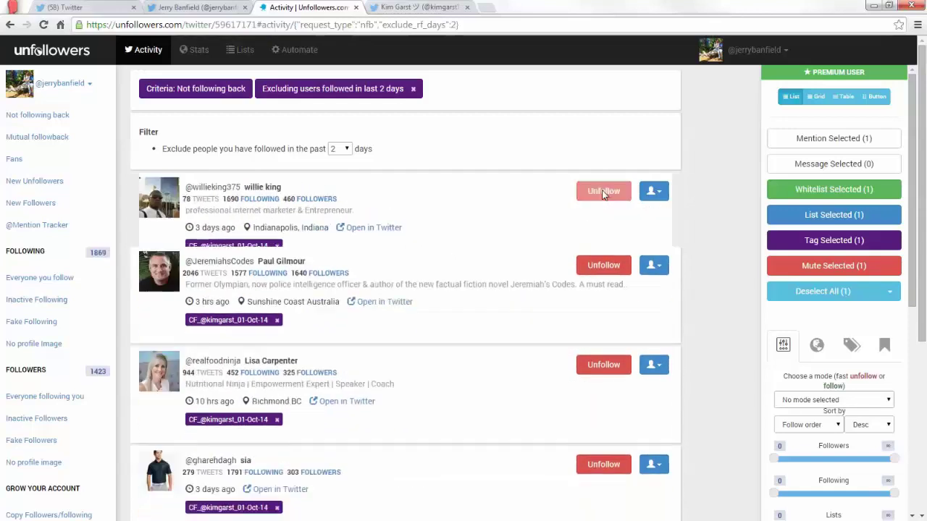
left_click(603, 191)
left_click(603, 191)
left_click(603, 191)
left_click(604, 191)
left_click(603, 191)
left_click(603, 192)
left_click(603, 191)
left_click(604, 191)
left_click(604, 191)
left_click(603, 192)
left_click(604, 192)
left_click(603, 191)
left_click(604, 191)
left_click(603, 191)
left_click(603, 191)
left_click(603, 191)
left_click(603, 191)
left_click(603, 192)
left_click(603, 192)
left_click(604, 191)
left_click(603, 191)
left_click(604, 191)
left_click(604, 191)
left_click(603, 191)
left_click(603, 191)
left_click(603, 192)
left_click(604, 192)
left_click(603, 192)
left_click(603, 191)
left_click(604, 191)
left_click(603, 191)
left_click(603, 191)
left_click(603, 191)
left_click(603, 191)
left_click(603, 191)
left_click(603, 192)
left_click(603, 192)
left_click(604, 191)
left_click(603, 191)
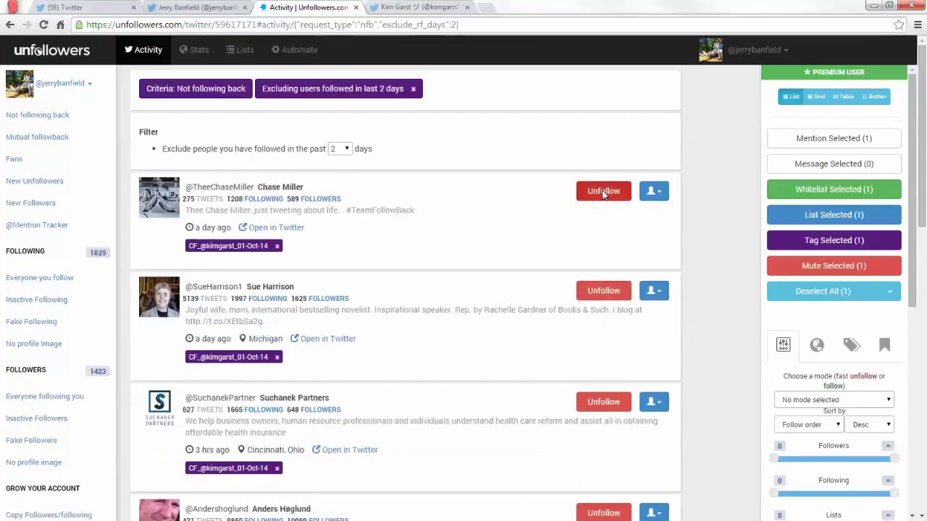
left_click(604, 191)
left_click(603, 191)
left_click(603, 192)
left_click(603, 191)
left_click(604, 191)
left_click(604, 191)
left_click(603, 191)
left_click(604, 191)
left_click(603, 191)
left_click(603, 191)
left_click(603, 191)
left_click(603, 191)
left_click(604, 191)
left_click(603, 191)
left_click(603, 192)
left_click(603, 191)
left_click(603, 191)
left_click(603, 192)
left_click(604, 191)
left_click(604, 191)
left_click(603, 191)
left_click(604, 191)
left_click(603, 191)
left_click(603, 191)
left_click(604, 191)
left_click(603, 191)
left_click(604, 191)
left_click(603, 191)
left_click(604, 193)
left_click(603, 193)
left_click(603, 193)
left_click(604, 193)
left_click(603, 193)
left_click(604, 193)
left_click(603, 193)
left_click(604, 193)
left_click(603, 191)
left_click(603, 191)
left_click(604, 191)
left_click(604, 191)
left_click(603, 191)
left_click(603, 191)
left_click(603, 191)
left_click(603, 191)
left_click(604, 192)
left_click(603, 192)
left_click(603, 192)
left_click(603, 191)
left_click(603, 191)
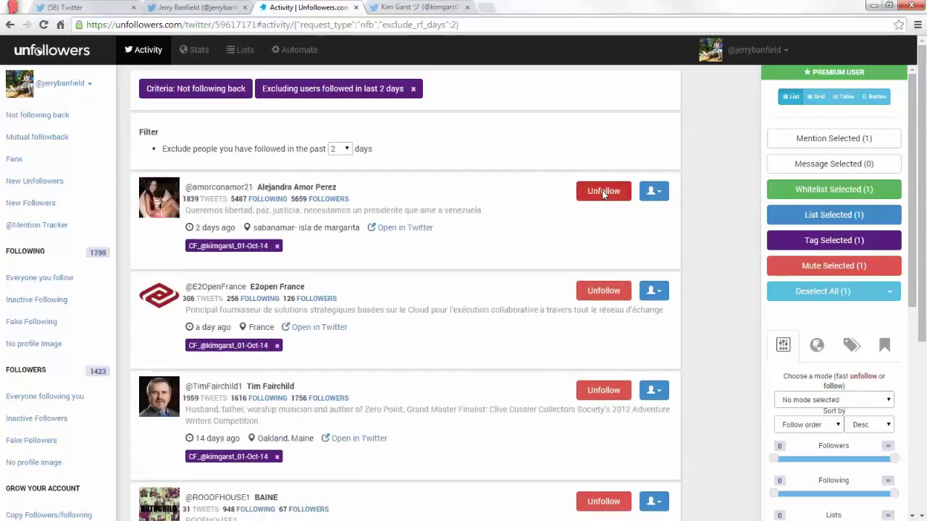
left_click(603, 191)
left_click(603, 191)
left_click(604, 191)
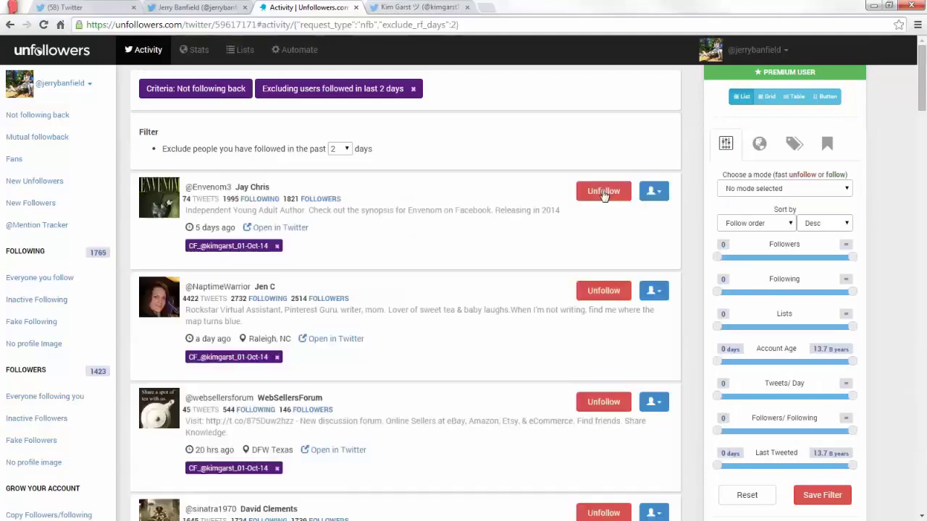
left_click(603, 191)
left_click(603, 191)
left_click(603, 191)
left_click(603, 191)
left_click(603, 191)
left_click(603, 191)
left_click(603, 191)
left_click(603, 191)
left_click(603, 191)
left_click(604, 192)
left_click(603, 191)
left_click(604, 191)
left_click(603, 192)
left_click(603, 192)
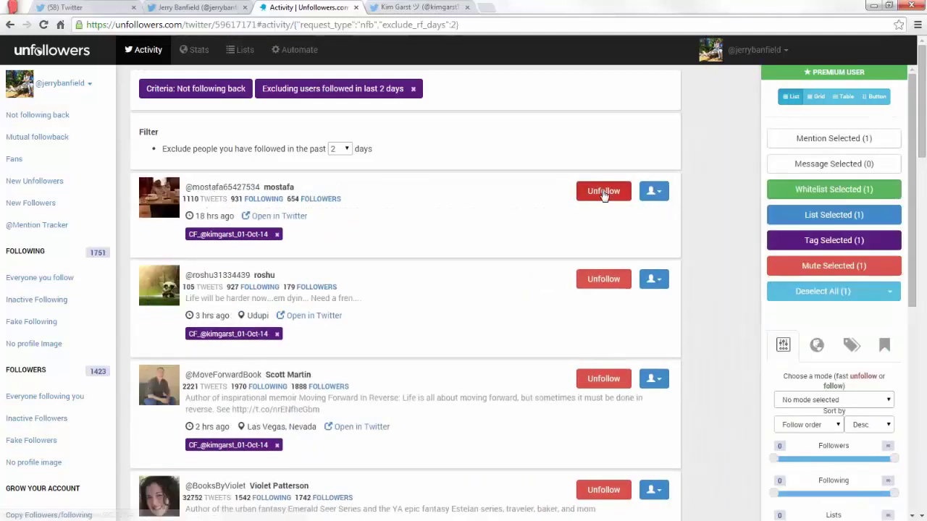
left_click(603, 191)
left_click(604, 192)
left_click(603, 191)
left_click(603, 191)
left_click(604, 191)
left_click(604, 191)
left_click(603, 191)
left_click(604, 191)
left_click(604, 191)
left_click(603, 192)
left_click(603, 192)
left_click(604, 191)
left_click(603, 191)
left_click(603, 191)
left_click(603, 192)
left_click(603, 191)
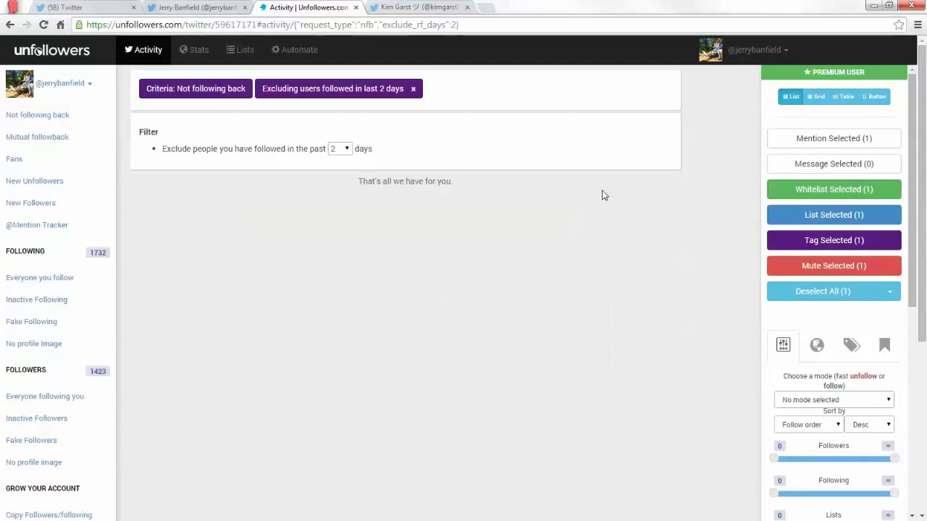
left_click(102, 6)
Reload the first account's Twitter profile so it reads 1,731 following and 1,424 followers.
left_click(180, 7)
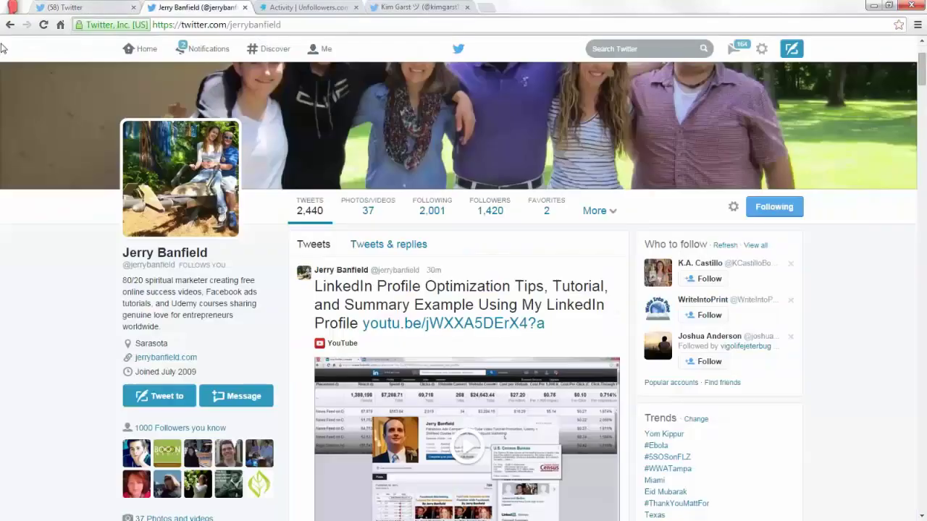
left_click(42, 25)
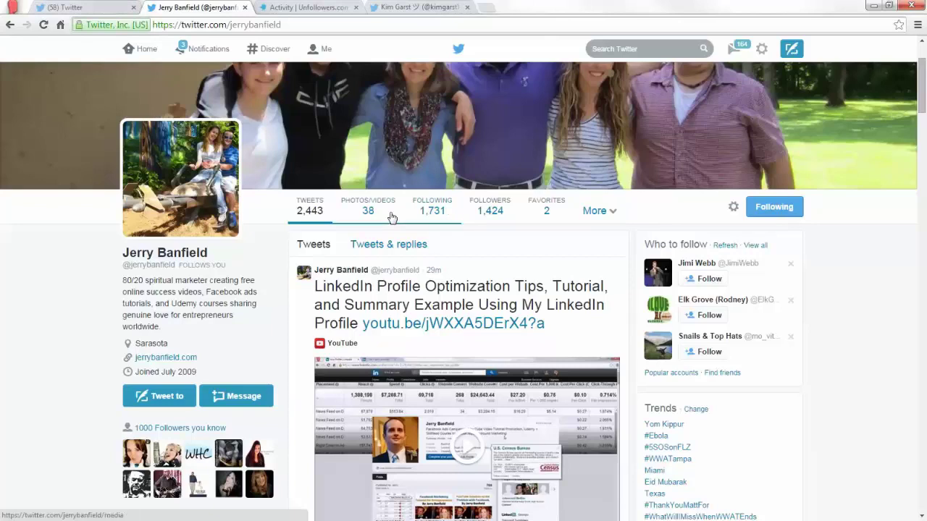
left_click(77, 6)
left_click(203, 7)
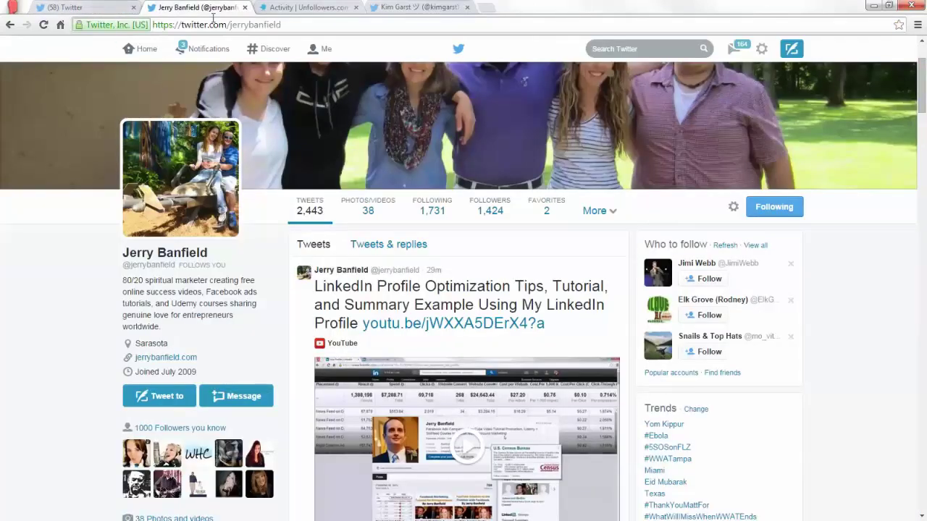